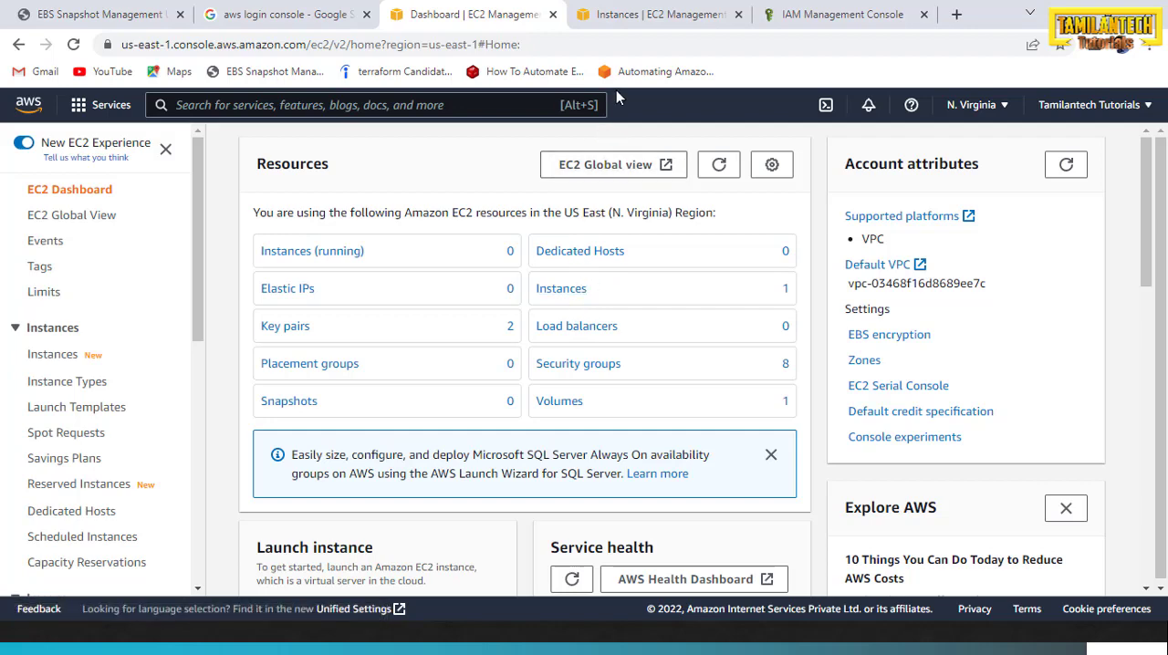
# Open the details of the EC2 instance named "Start stop ec2 instance" and check the planned steps on the slide
pyautogui.hotkey('alt', 'Tab')
pyautogui.hotkey('alt', 'Tab')
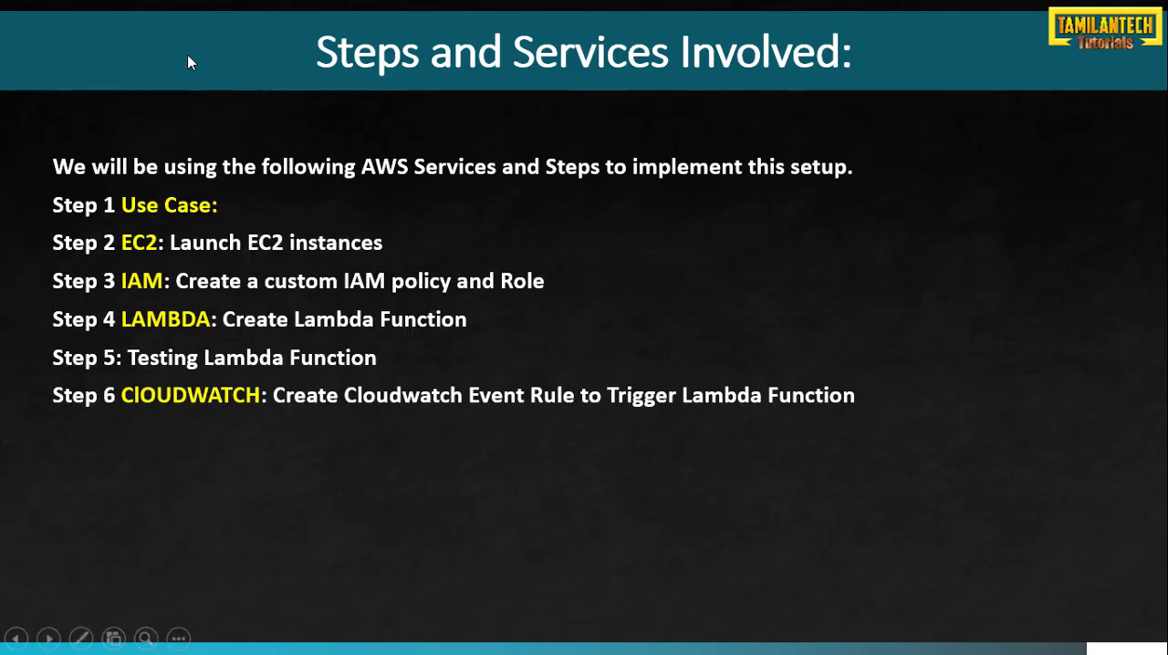
pyautogui.hotkey('alt', 'Tab')
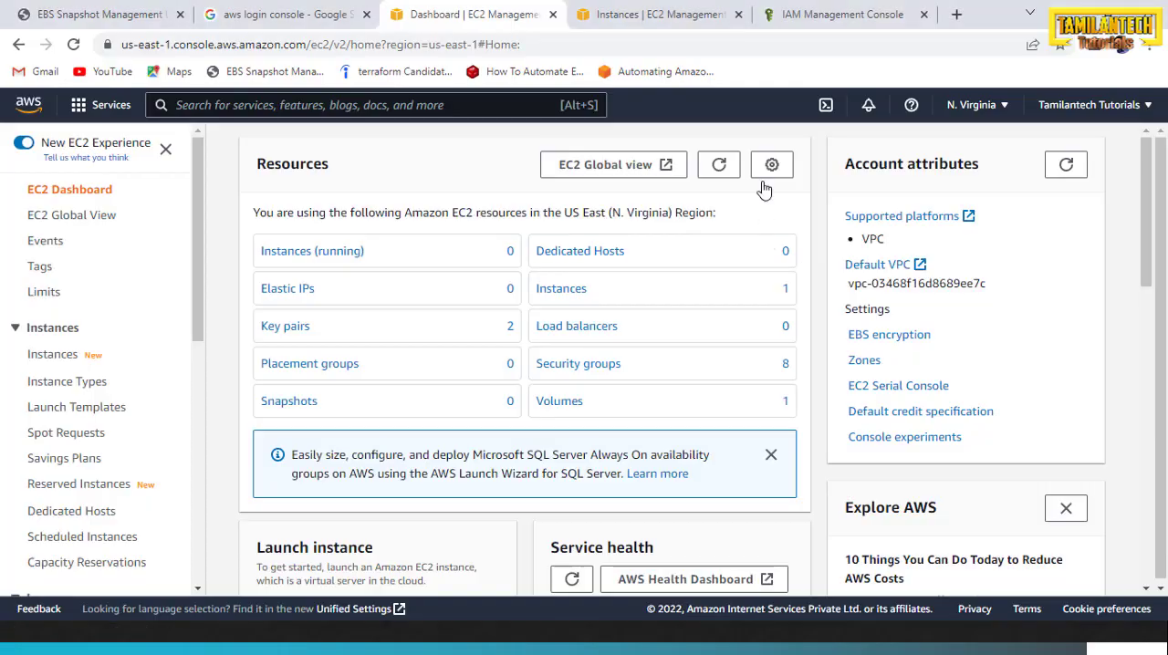
pyautogui.click(661, 14)
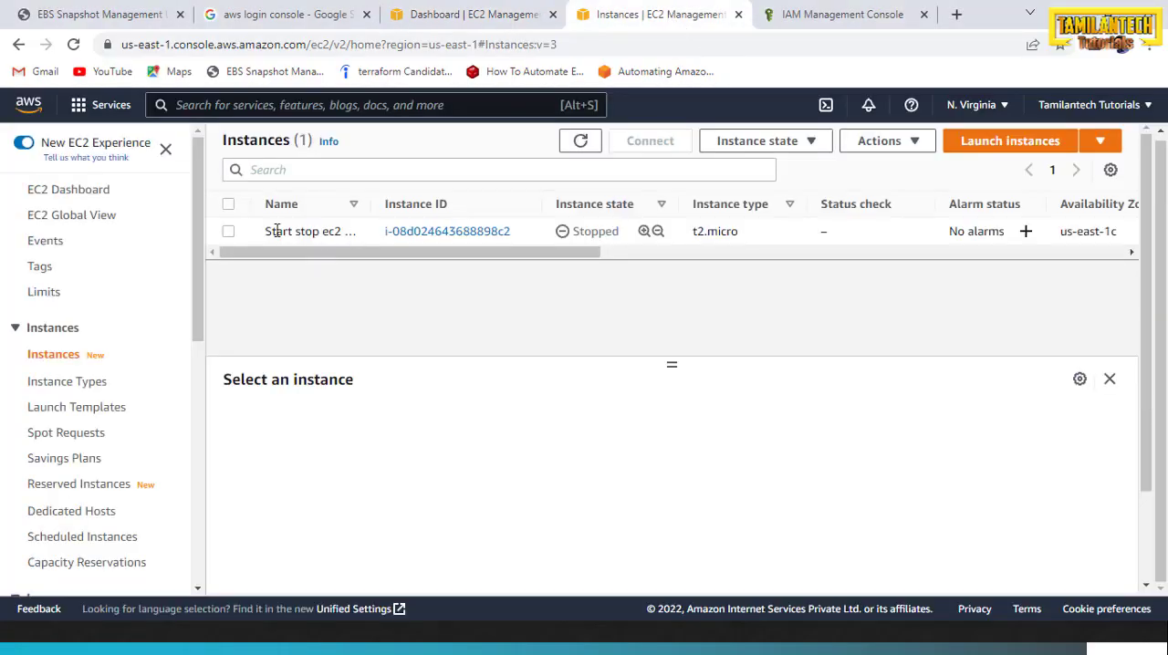
pyautogui.click(402, 231)
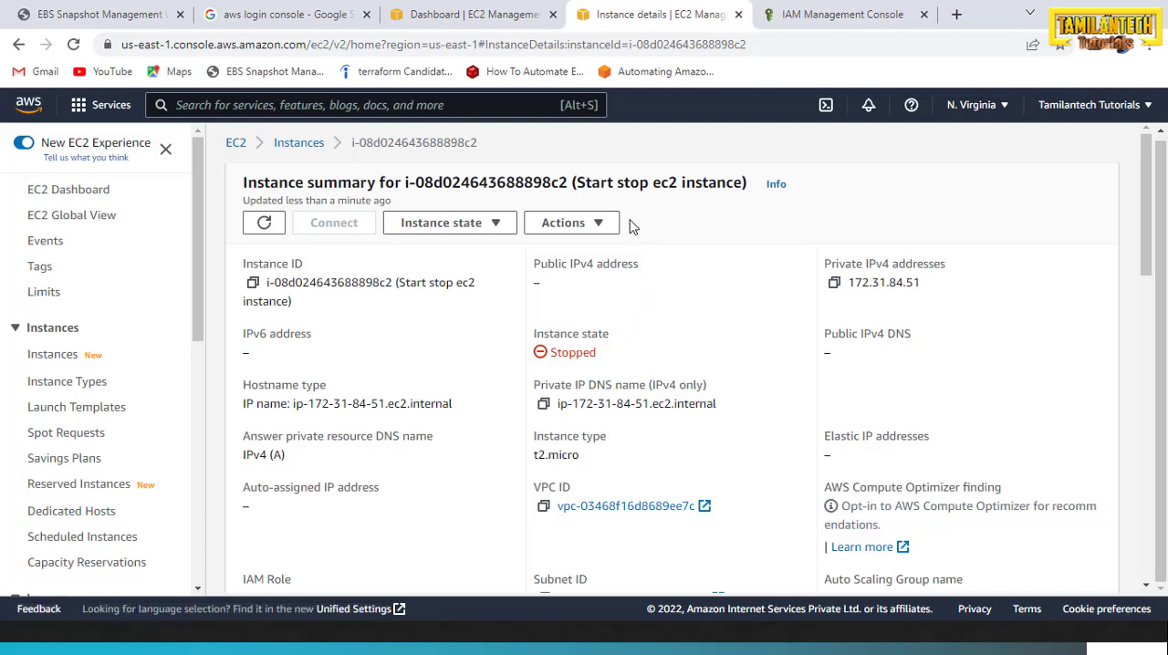
pyautogui.hotkey('alt', 'Tab')
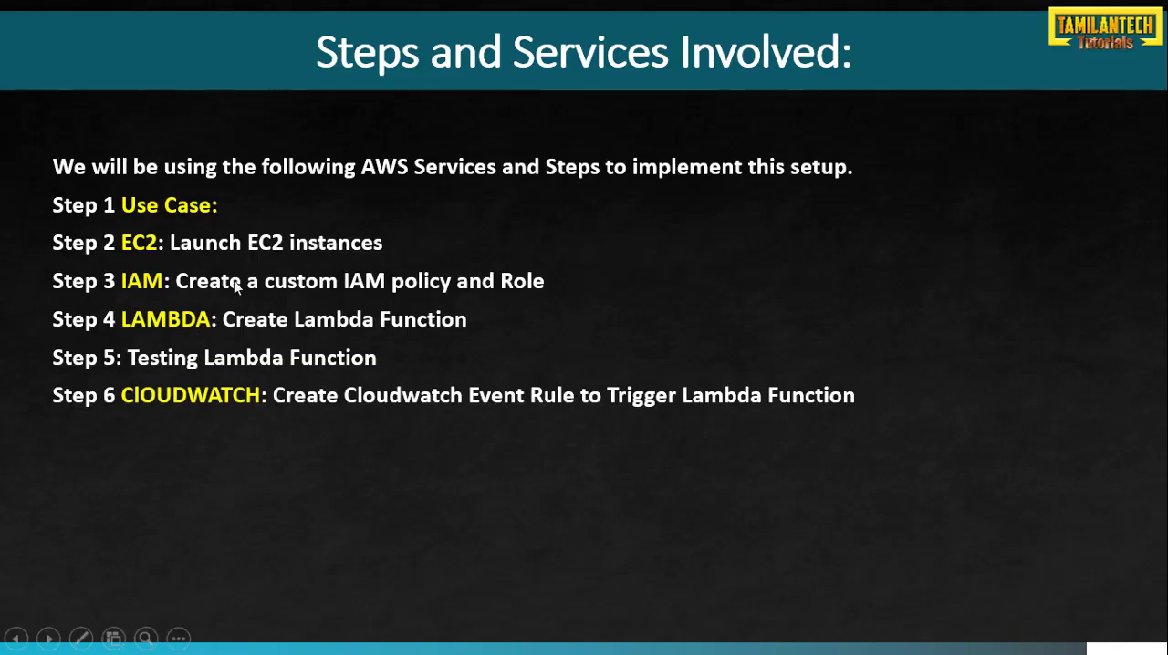
# Start creating an IAM role with AWS service as the trusted entity type and Lambda as the use case
pyautogui.hotkey('alt', 'Tab')
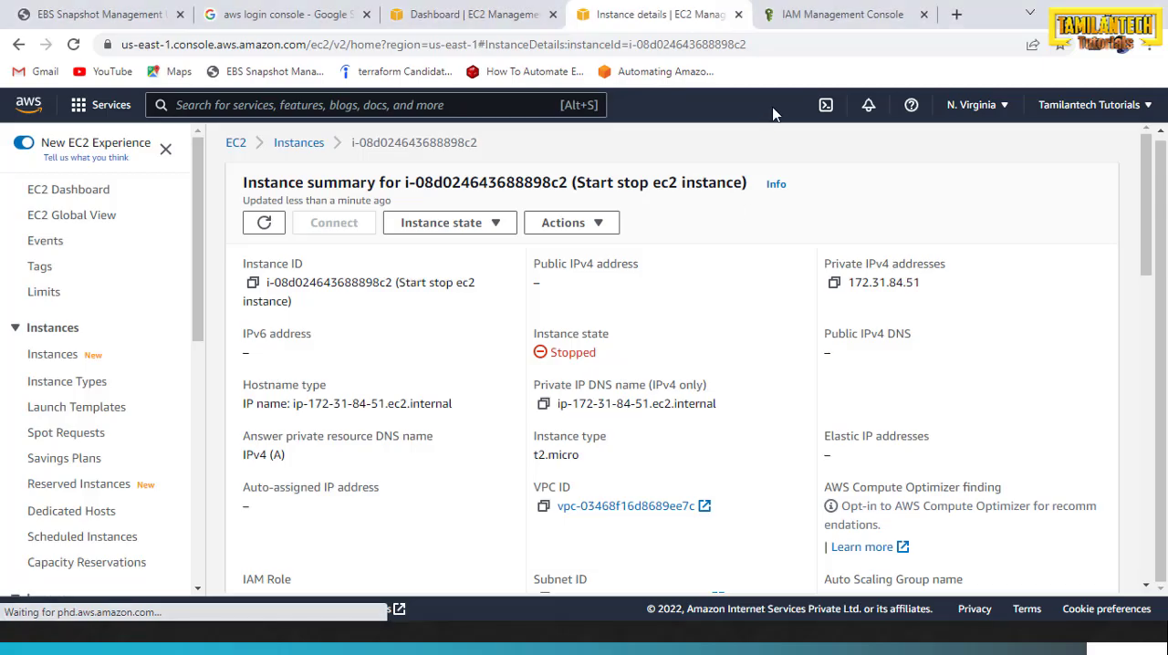
pyautogui.click(815, 24)
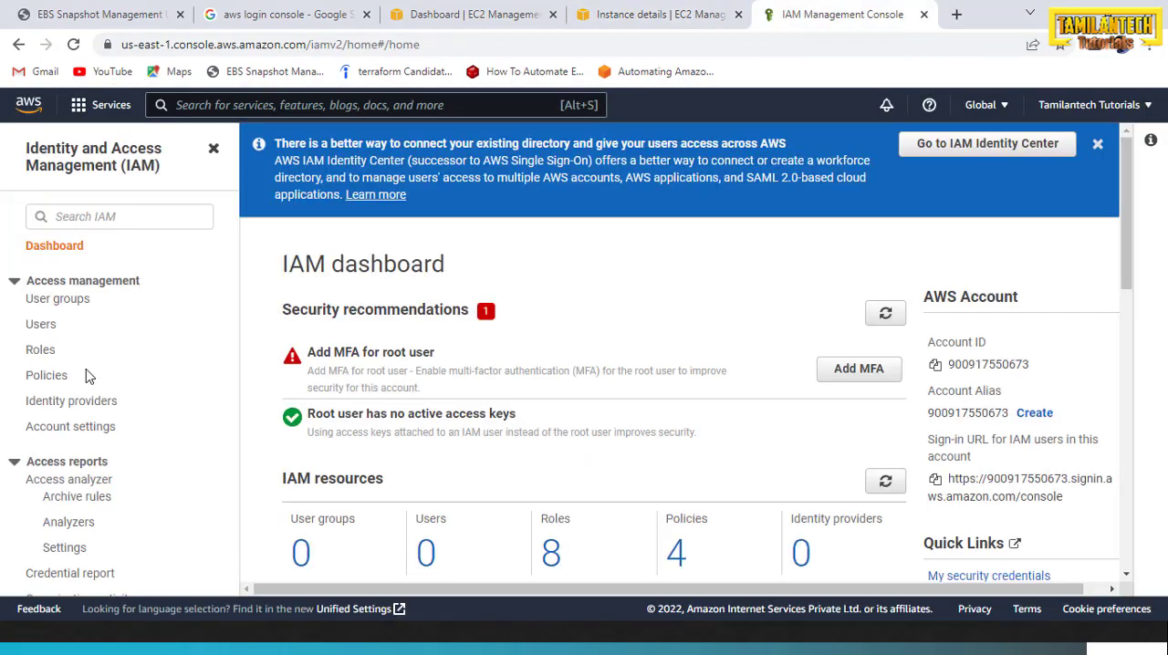
pyautogui.click(36, 356)
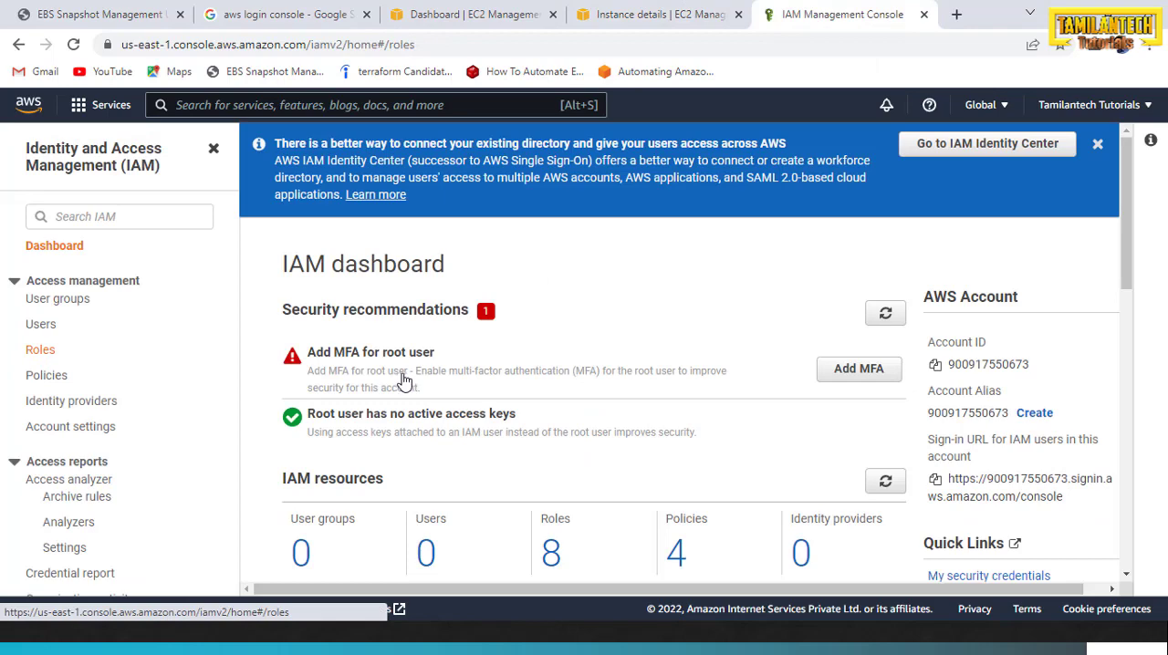
pyautogui.click(1037, 251)
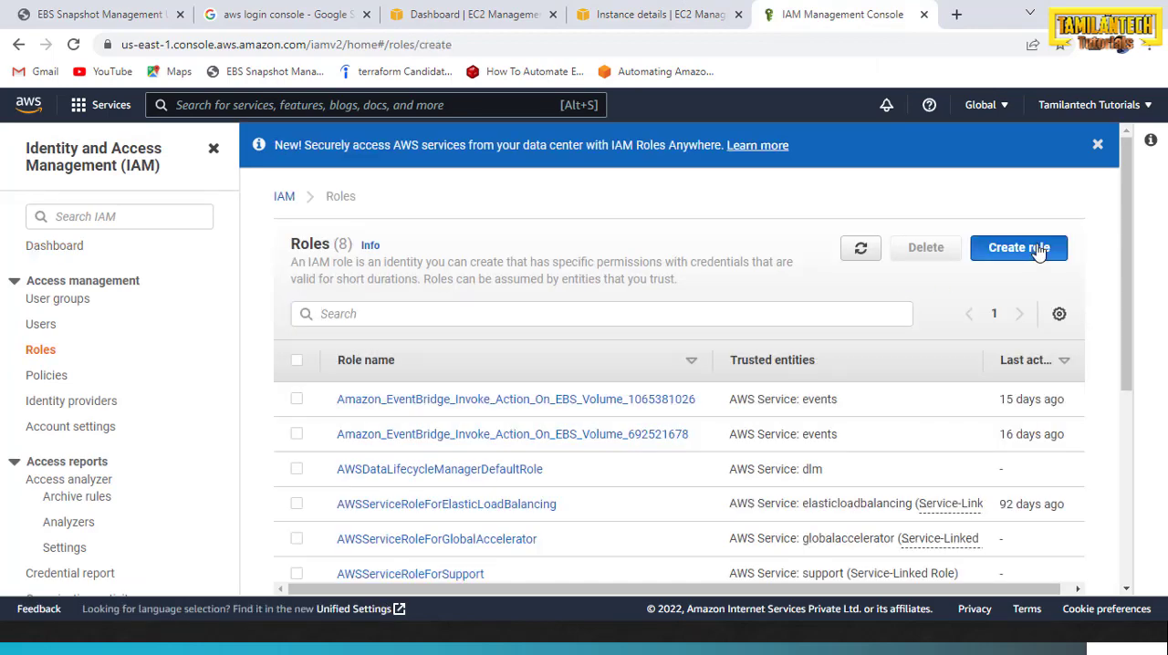
pyautogui.scroll(-3, 411, 375)
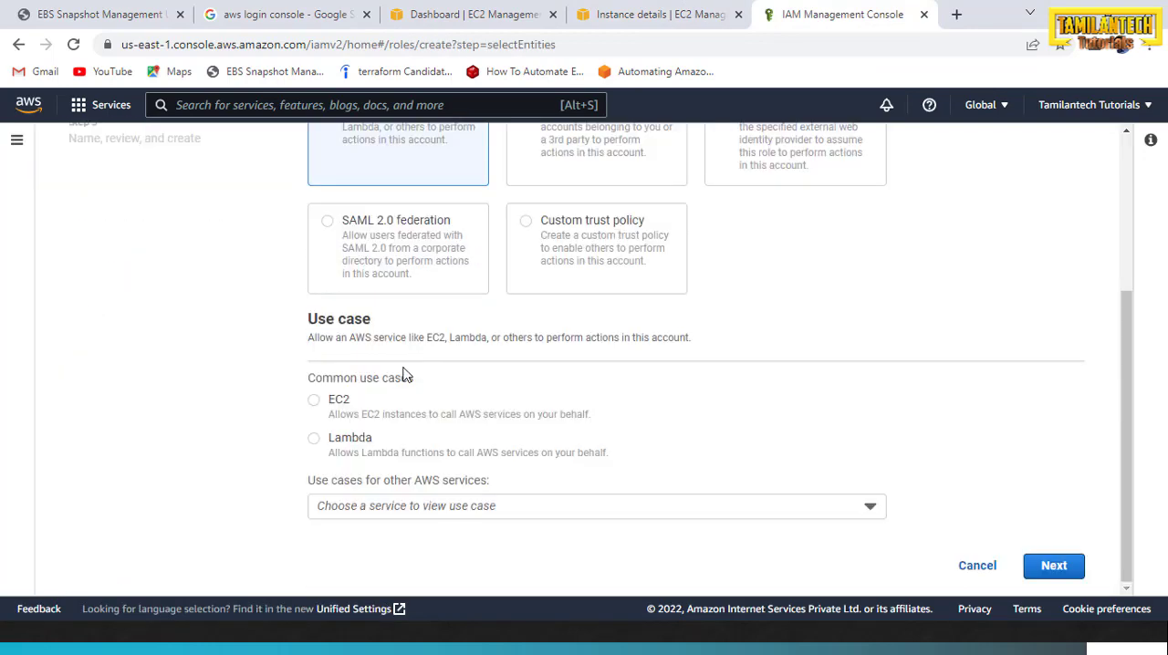
pyautogui.scroll(1, 393, 342)
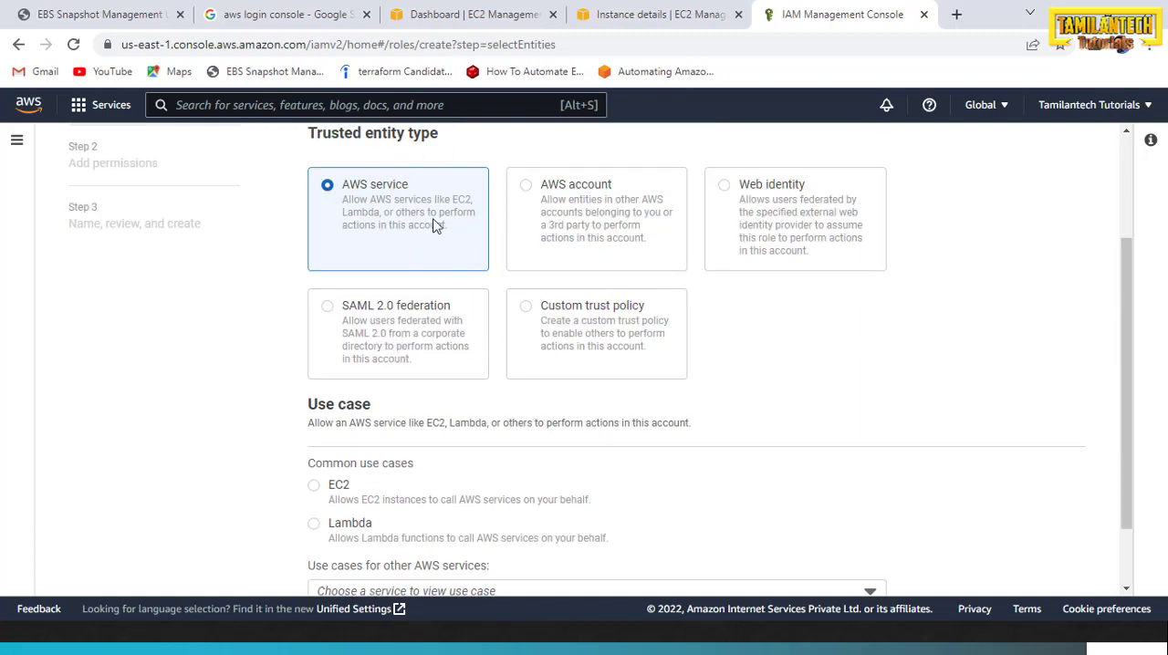
pyautogui.scroll(-1, 475, 376)
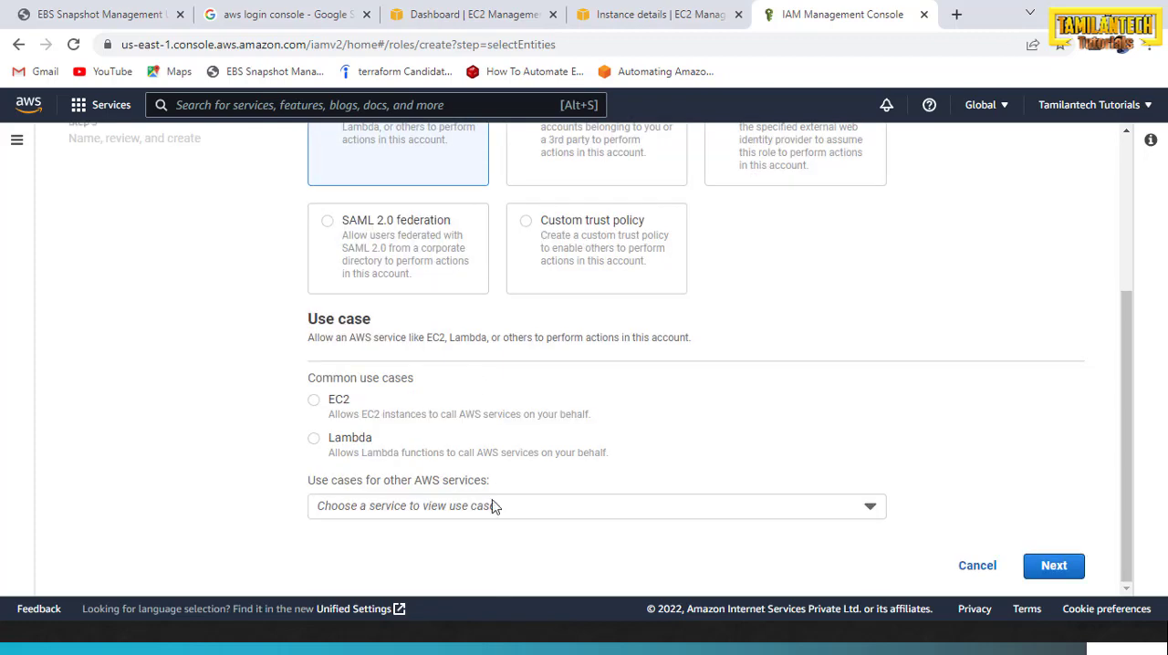
pyautogui.click(1051, 565)
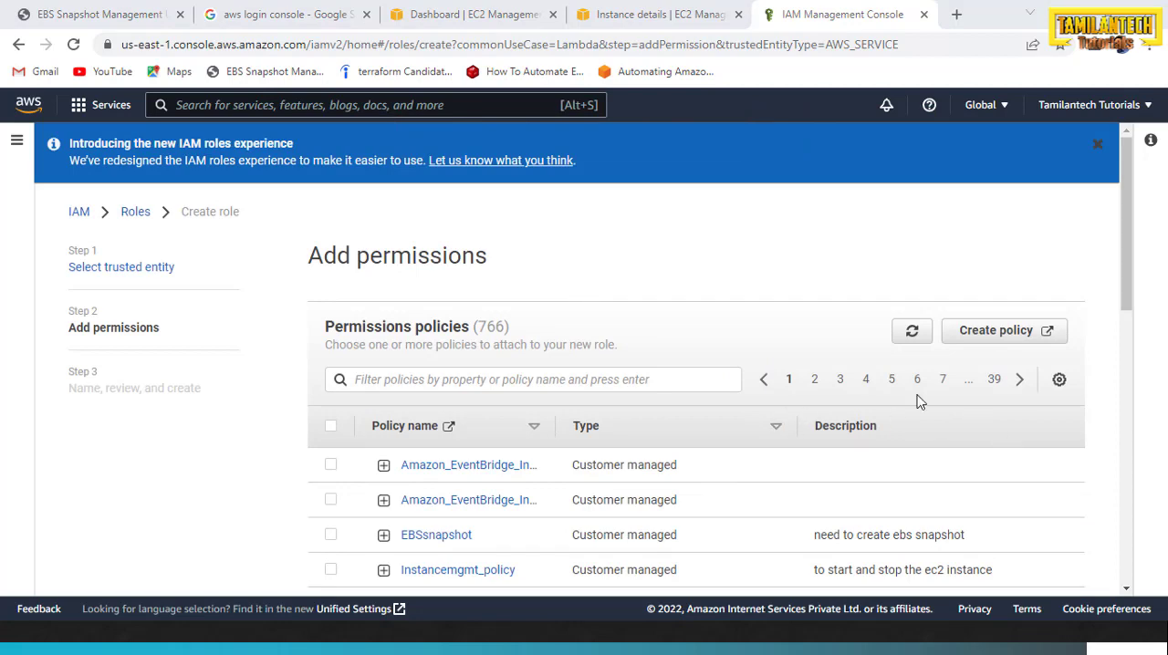
# Continue to the role's name and review page without attaching any permissions policy
pyautogui.scroll(-8, 1121, 359)
pyautogui.scroll(-2, 1121, 358)
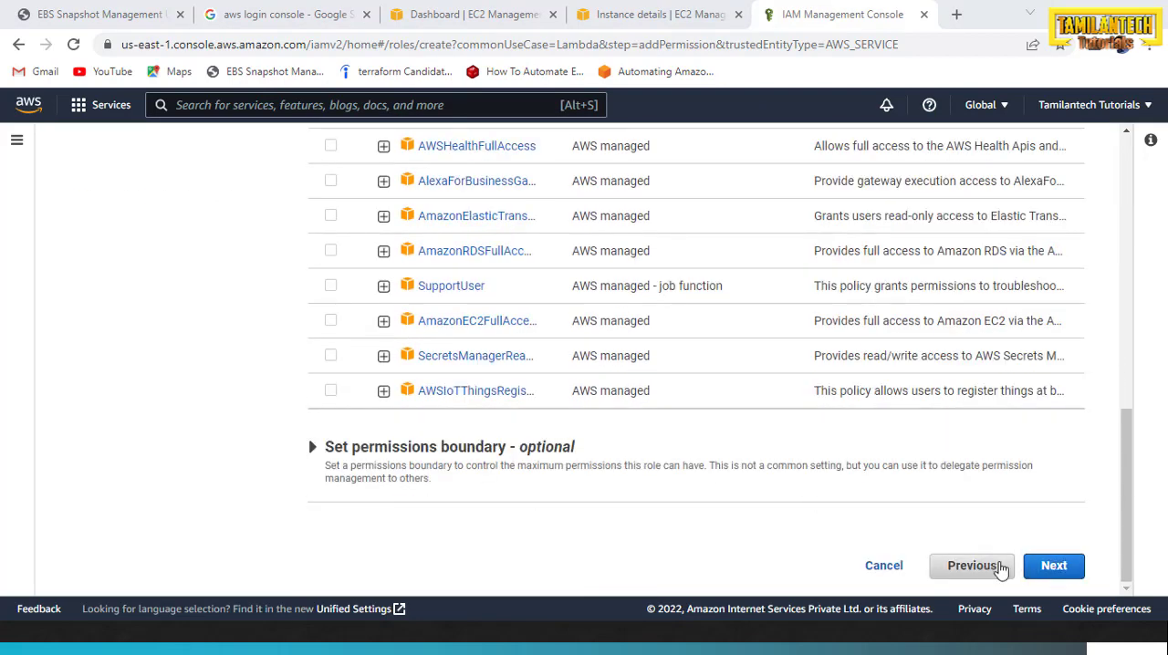
pyautogui.click(1054, 565)
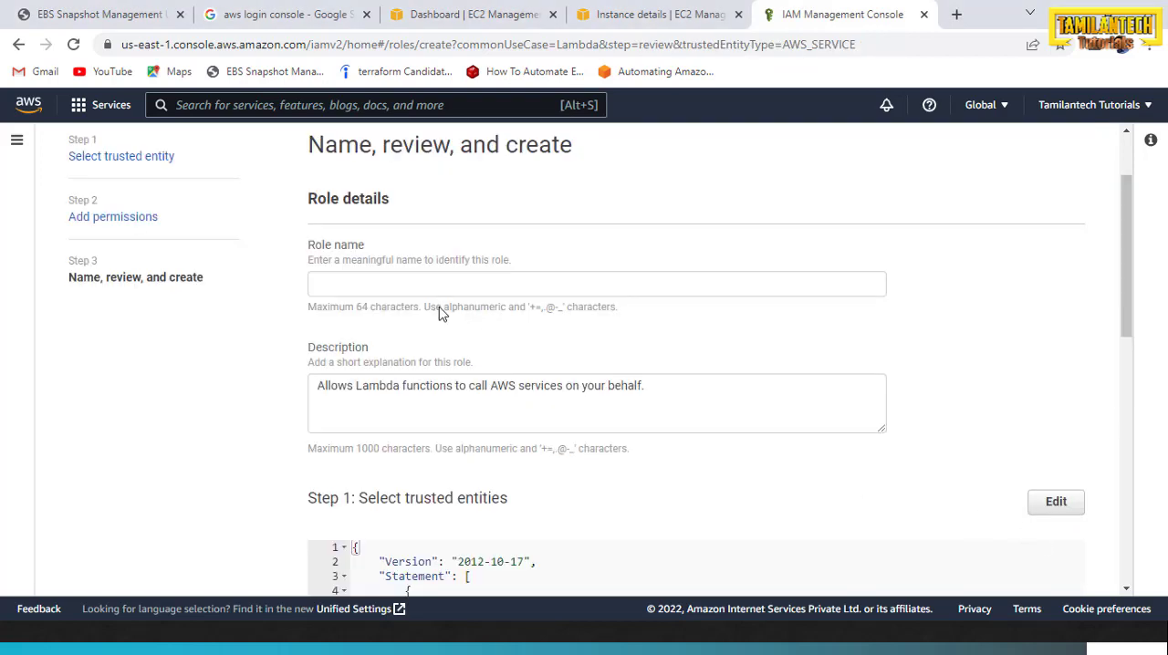
pyautogui.scroll(1, 383, 329)
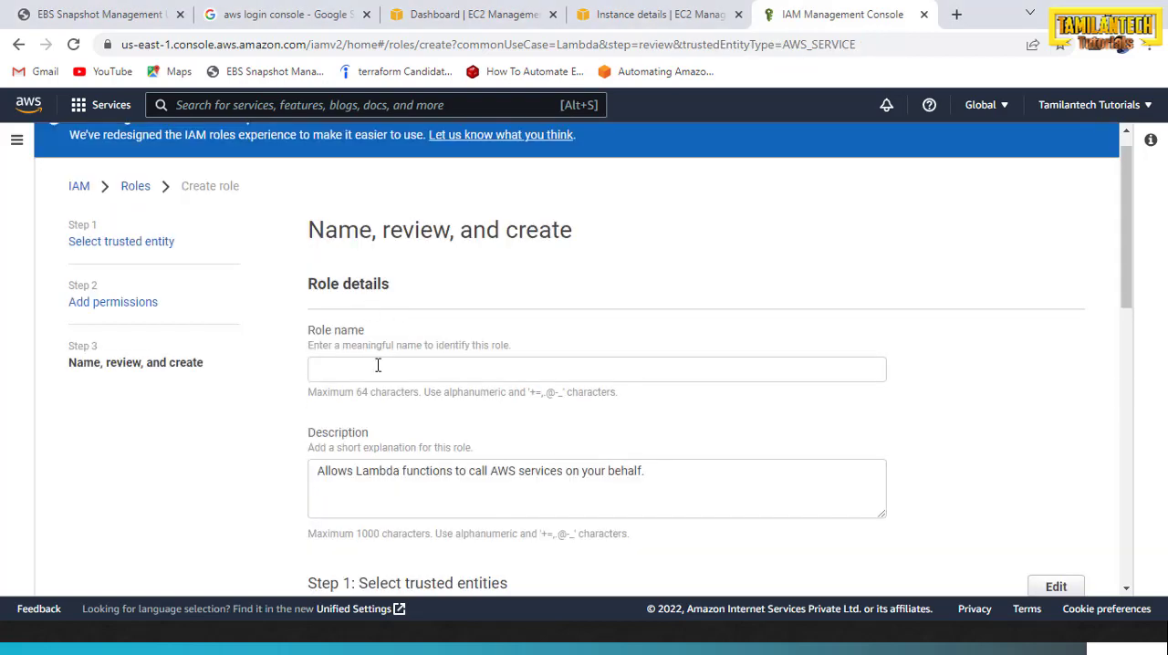
# Copy the role name ebs-snapshot-role from the notes in Notepad++, enter it as the IAM role's name and create the role
pyautogui.hotkey('alt', 'Tab')
pyautogui.hotkey('alt', 'Tab')
pyautogui.hotkey('alt', 'Tab')
pyautogui.hotkey('alt', 'Tab')
pyautogui.hotkey('alt', 'Tab')
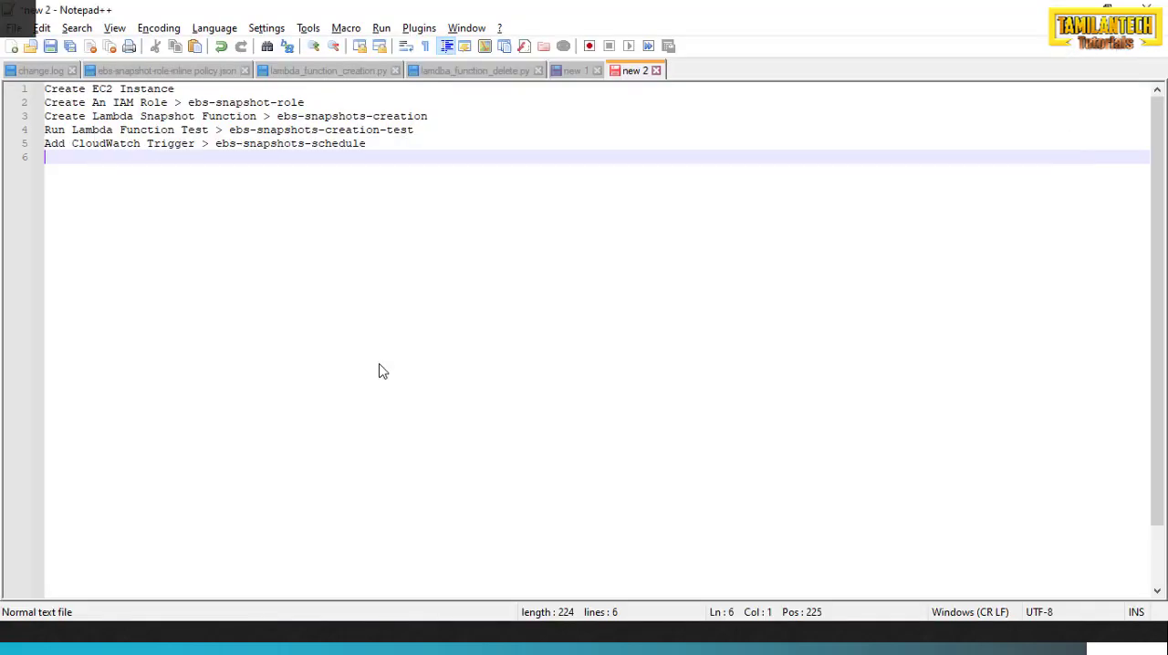
pyautogui.moveTo(305, 102); pyautogui.dragTo(189, 104)
pyautogui.hotkey('ctrl', 'c')
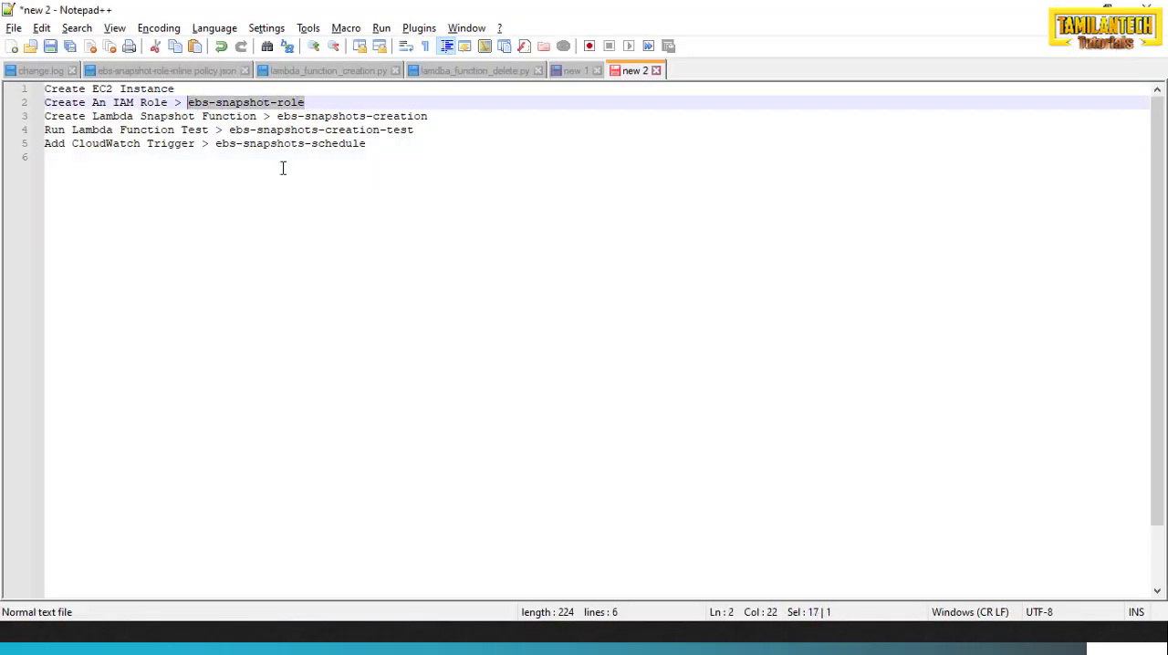
pyautogui.hotkey('alt', 'Tab')
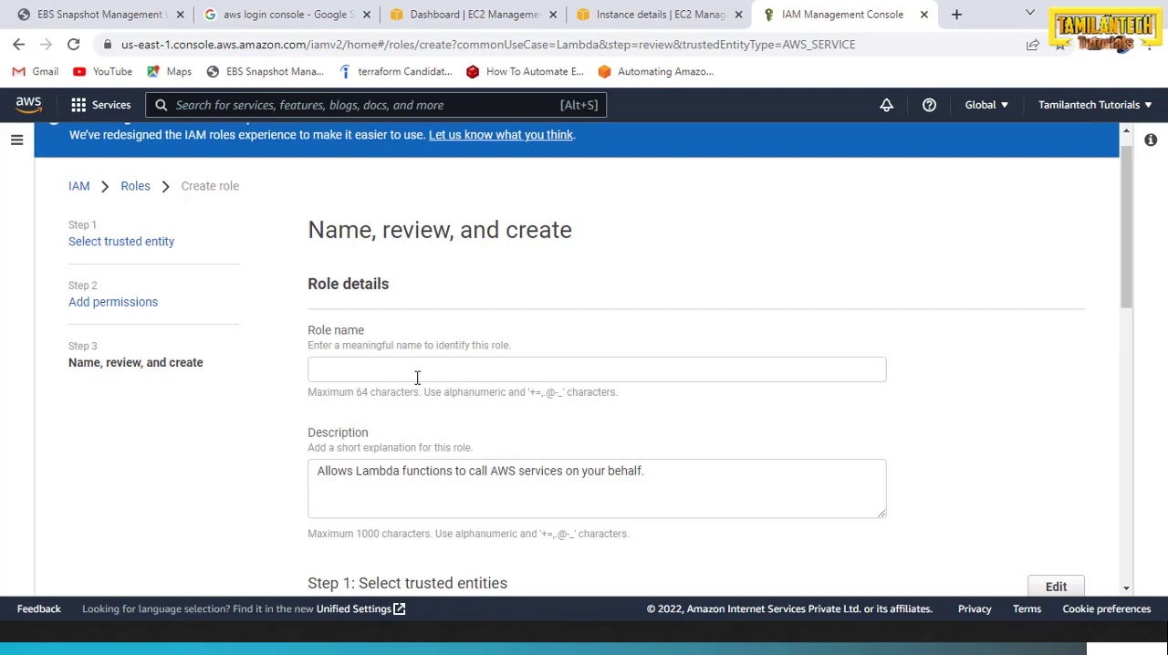
pyautogui.click(417, 376)
pyautogui.hotkey('ctrl', 'v')
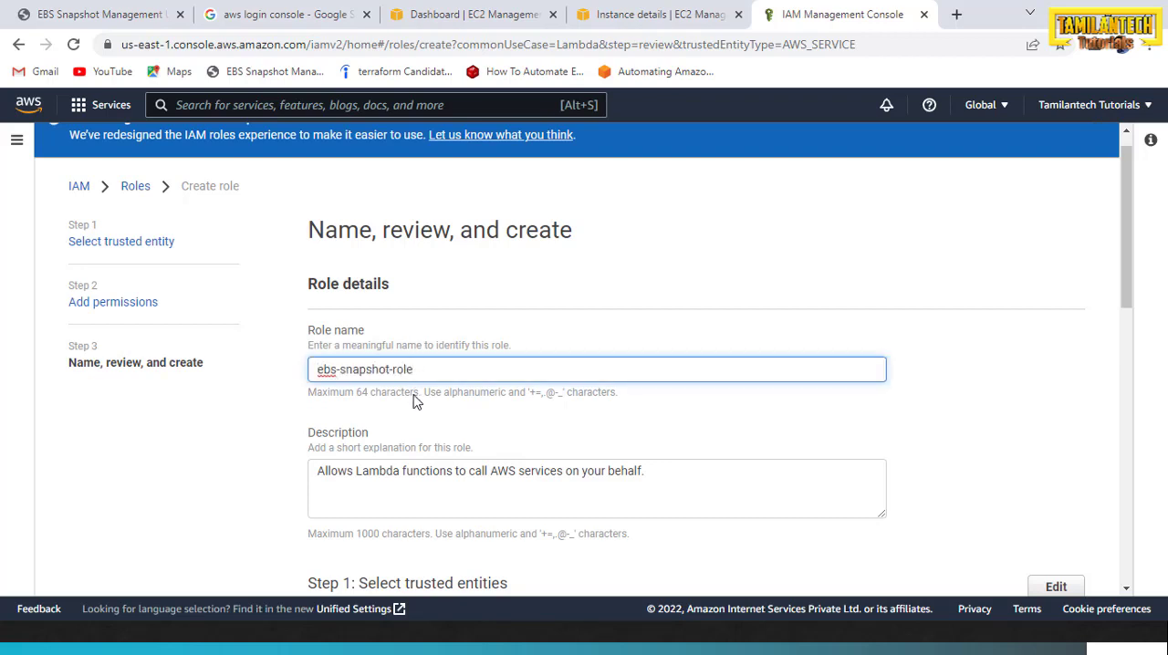
pyautogui.scroll(-8, 527, 450)
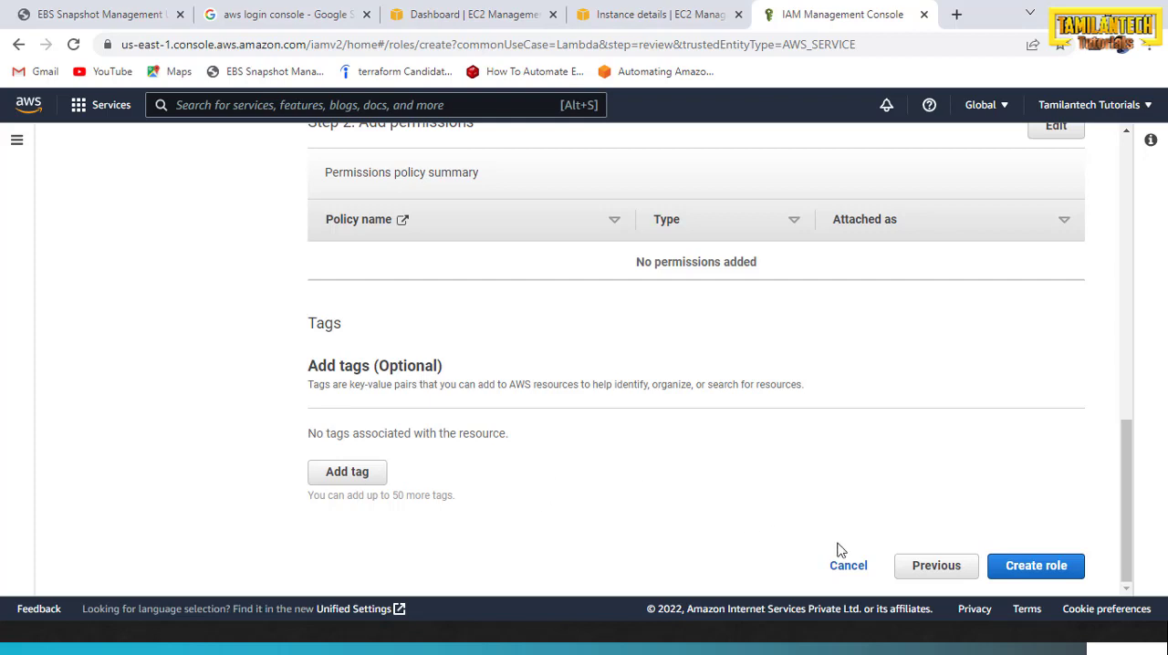
pyautogui.click(1011, 579)
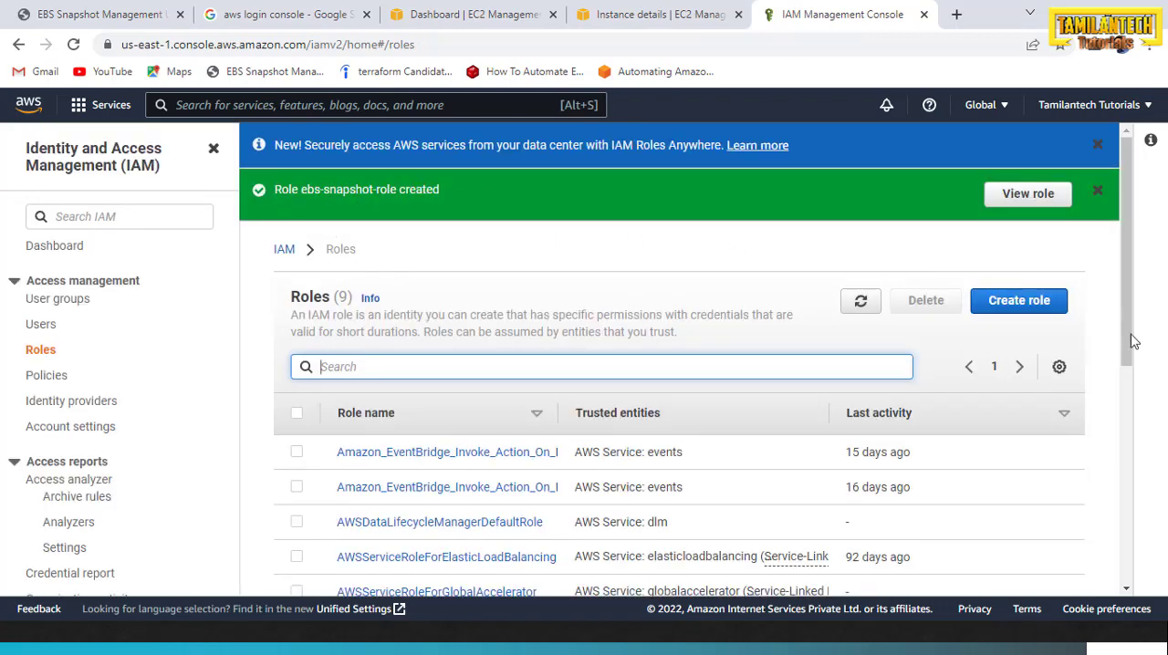
# Open the ebs-snapshot-role and begin creating an inline policy for it in the JSON editor
pyautogui.scroll(-1, 1129, 331)
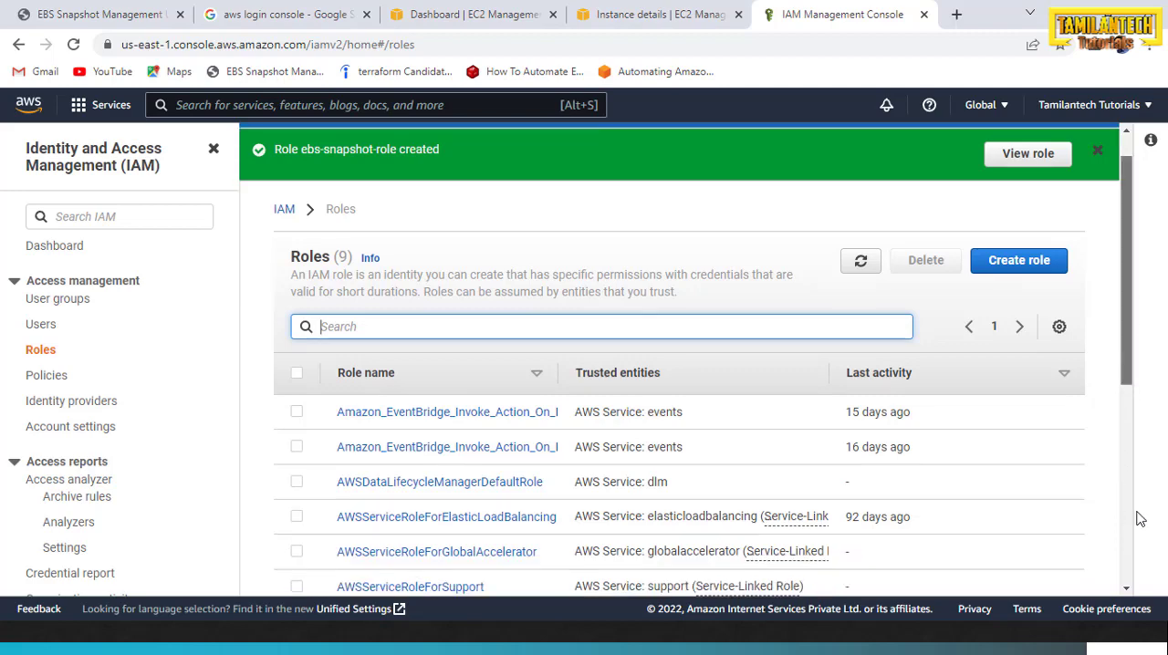
pyautogui.scroll(-5, 1136, 507)
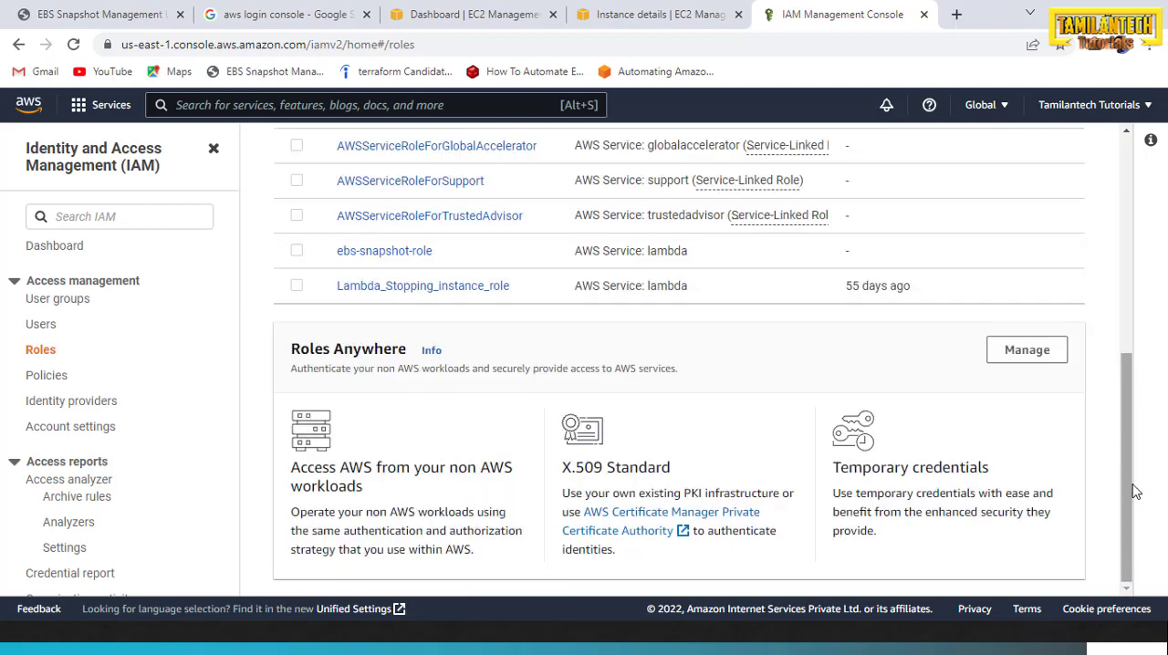
pyautogui.click(368, 260)
pyautogui.moveTo(1128, 330); pyautogui.dragTo(1123, 428)
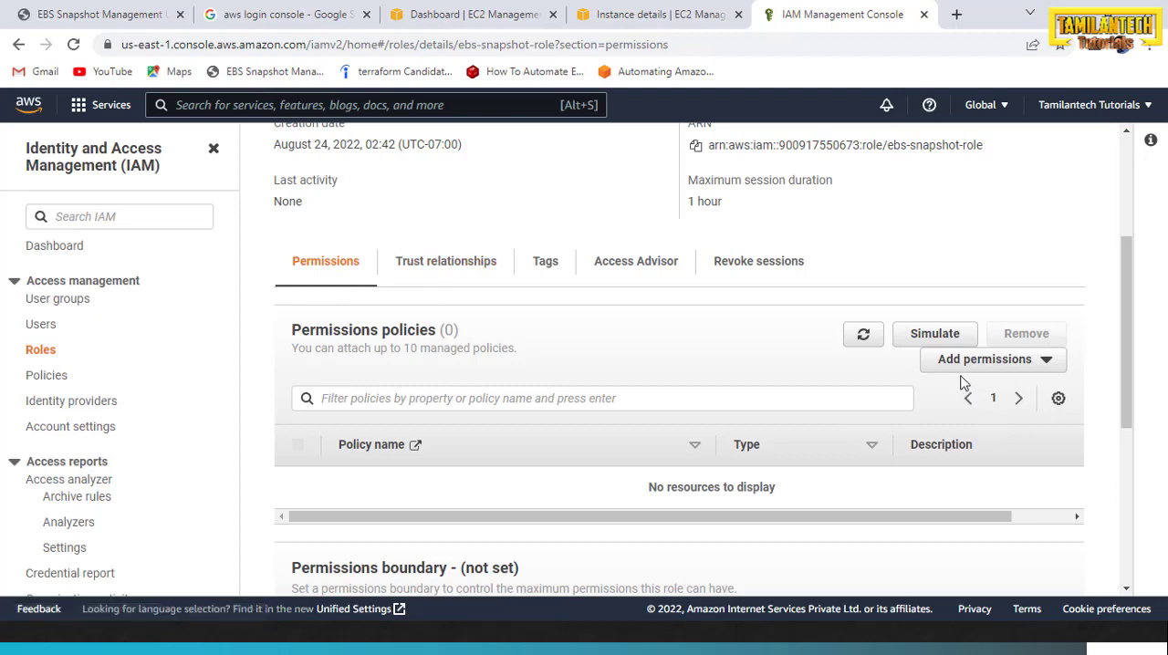
pyautogui.click(1041, 363)
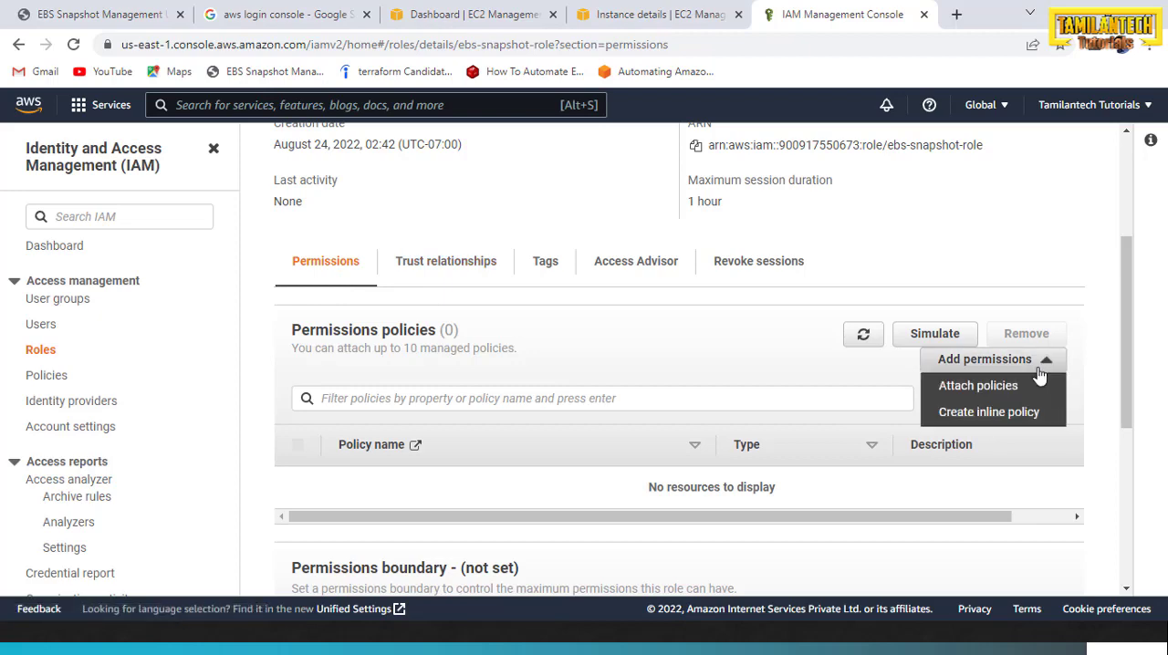
pyautogui.click(961, 420)
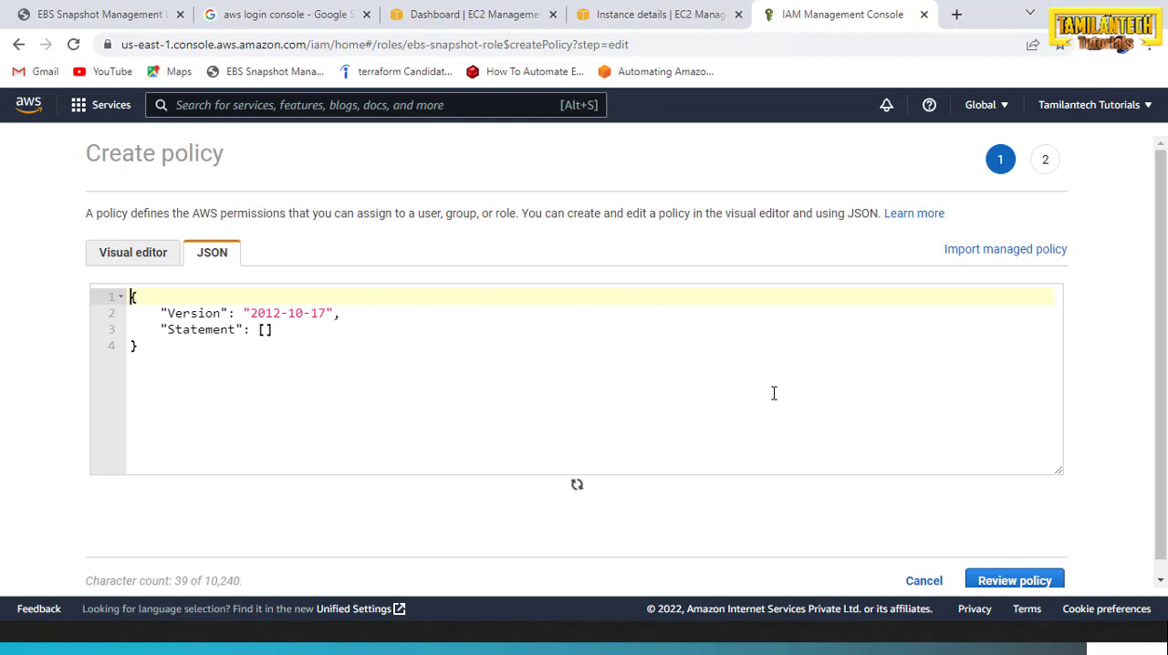
# Switch to Notepad++ and copy the entire contents of ebs-snapshot-role-inline policy.json
pyautogui.hotkey('alt', 'Tab')
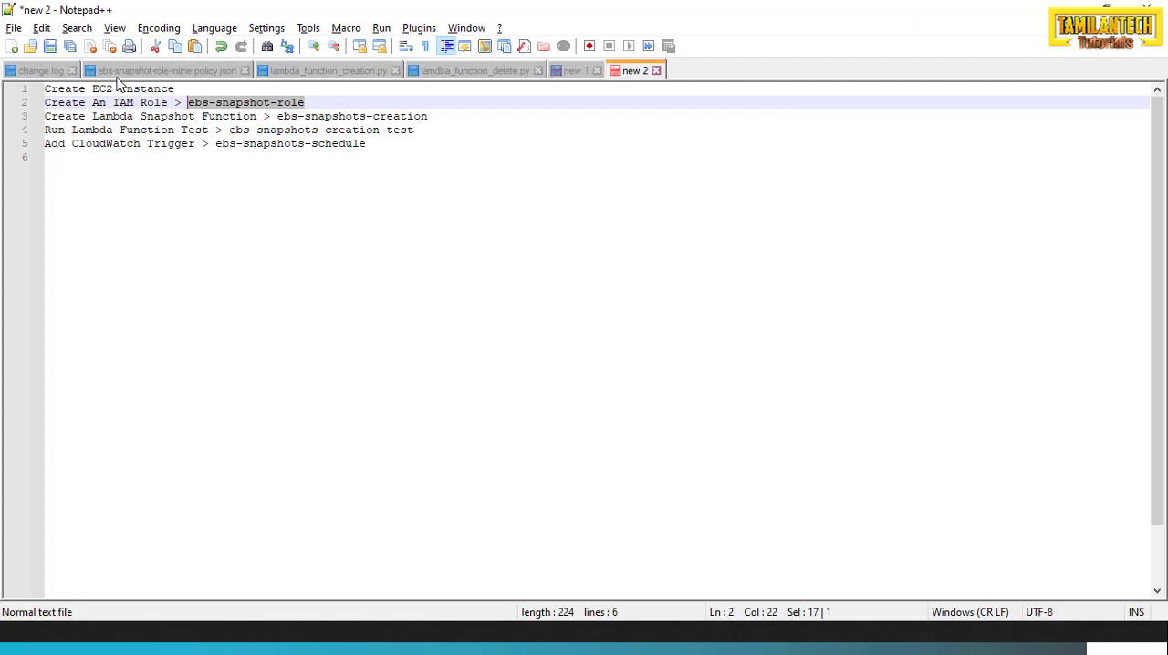
pyautogui.click(117, 73)
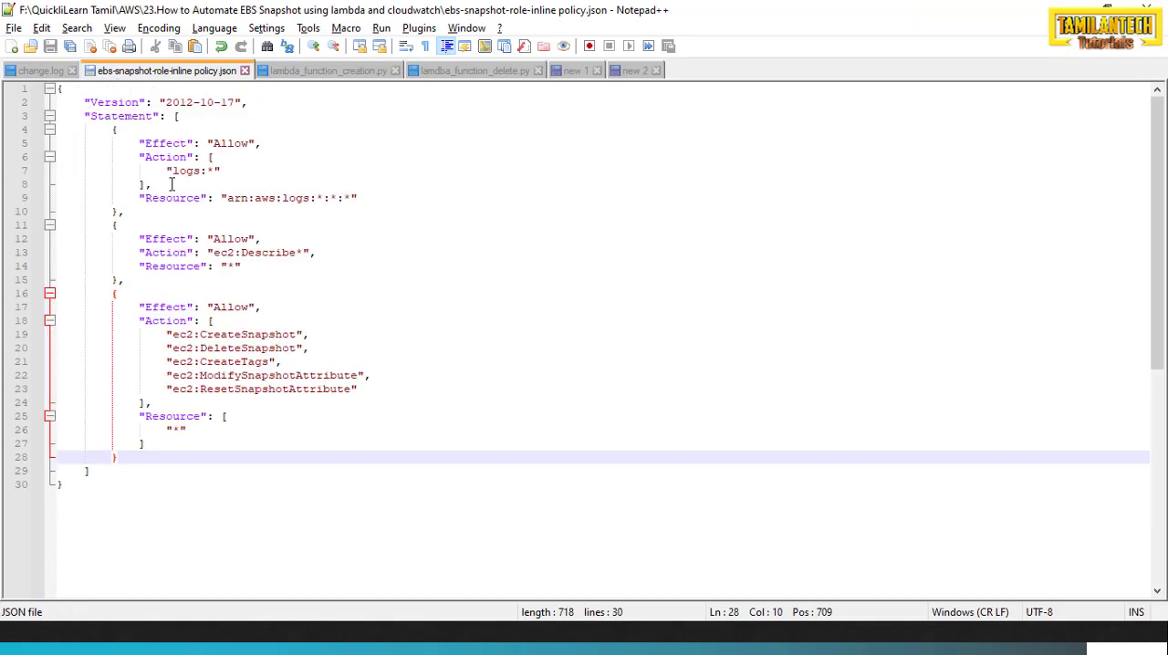
pyautogui.moveTo(88, 499); pyautogui.dragTo(53, 88)
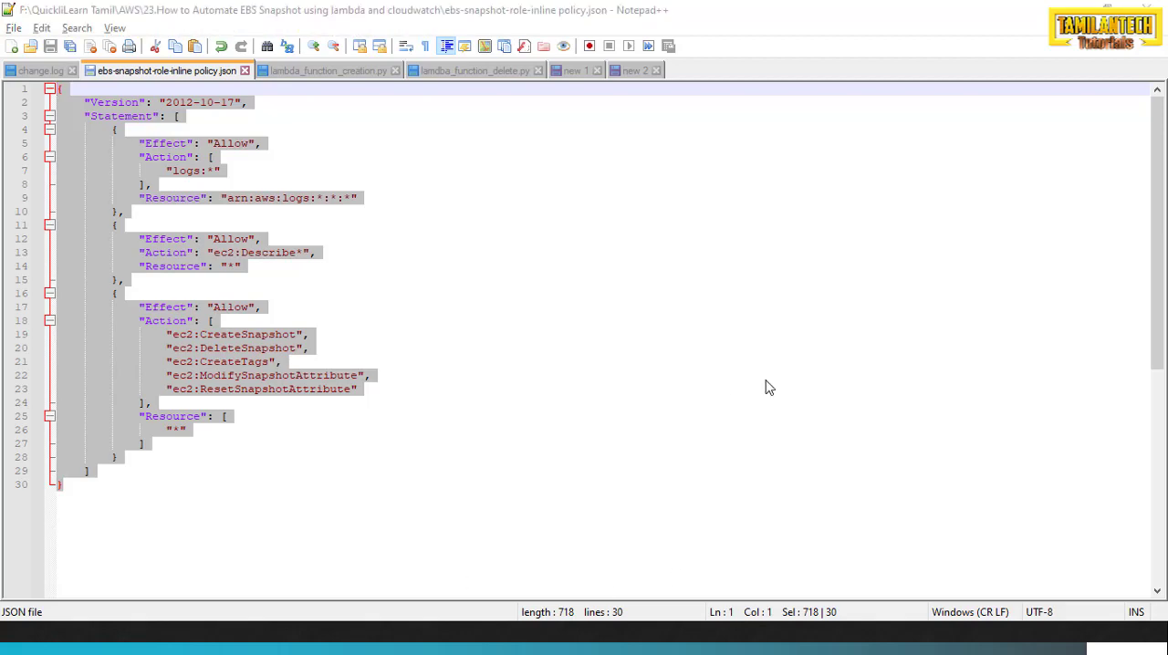
# Back in the browser, replace the default policy JSON with the copied snapshot policy and proceed to the policy review
pyautogui.hotkey('alt', 'Tab')
pyautogui.hotkey('ctrl', 'a')
pyautogui.press('BackSpace')
pyautogui.hotkey('ctrl', 'v')
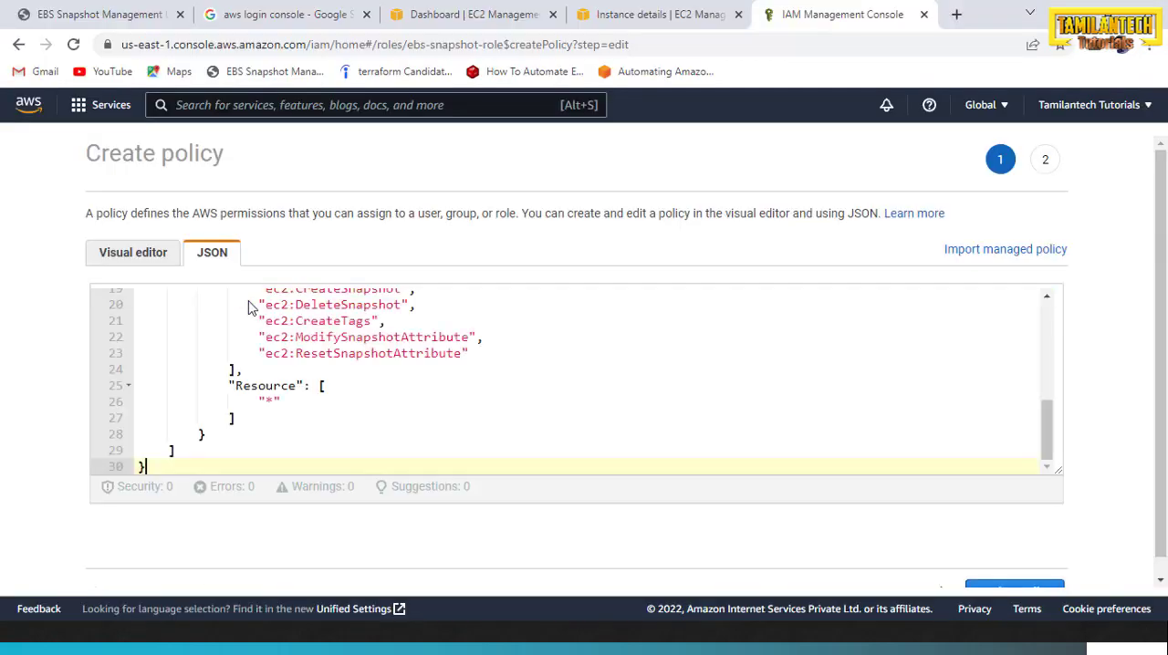
pyautogui.click(1020, 559)
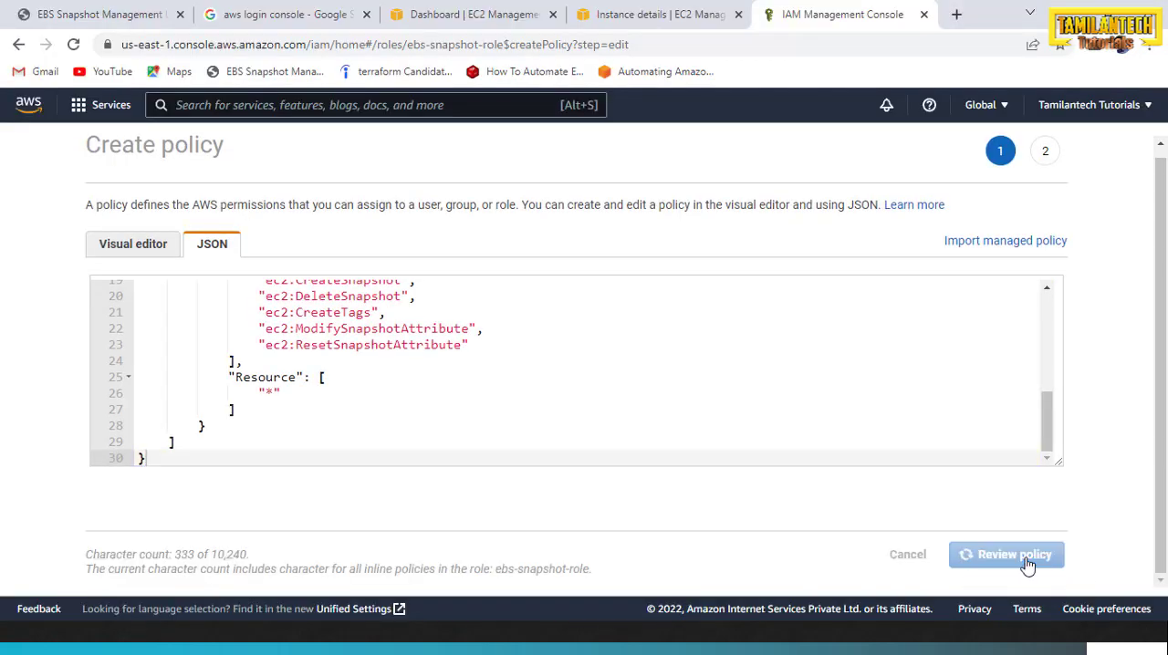
# Name the inline policy ebssnapshotinlinepolicy and create it
pyautogui.click(369, 291)
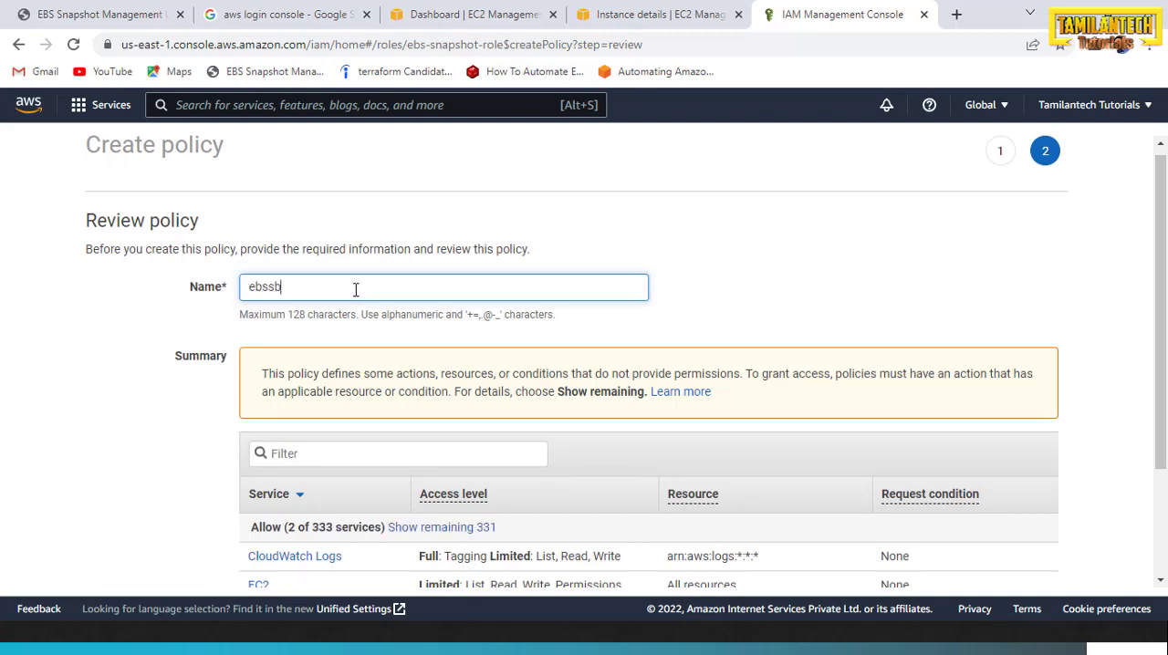
pyautogui.write('ebssnapshotinlinepolicy')
pyautogui.scroll(-2, 386, 493)
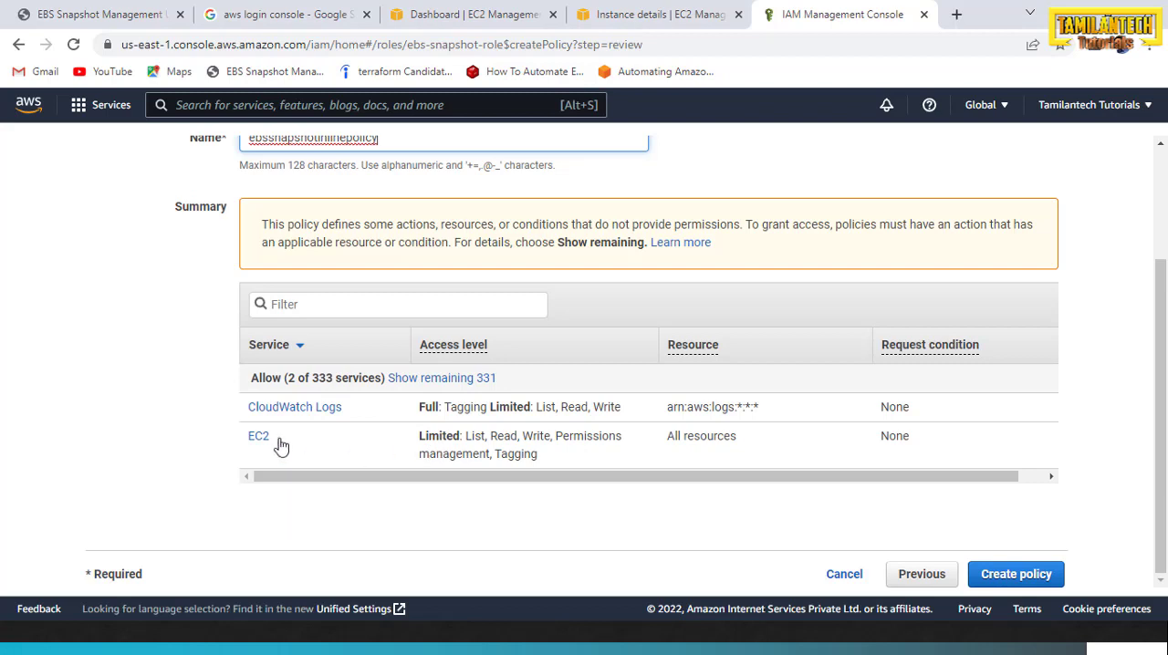
pyautogui.click(1023, 584)
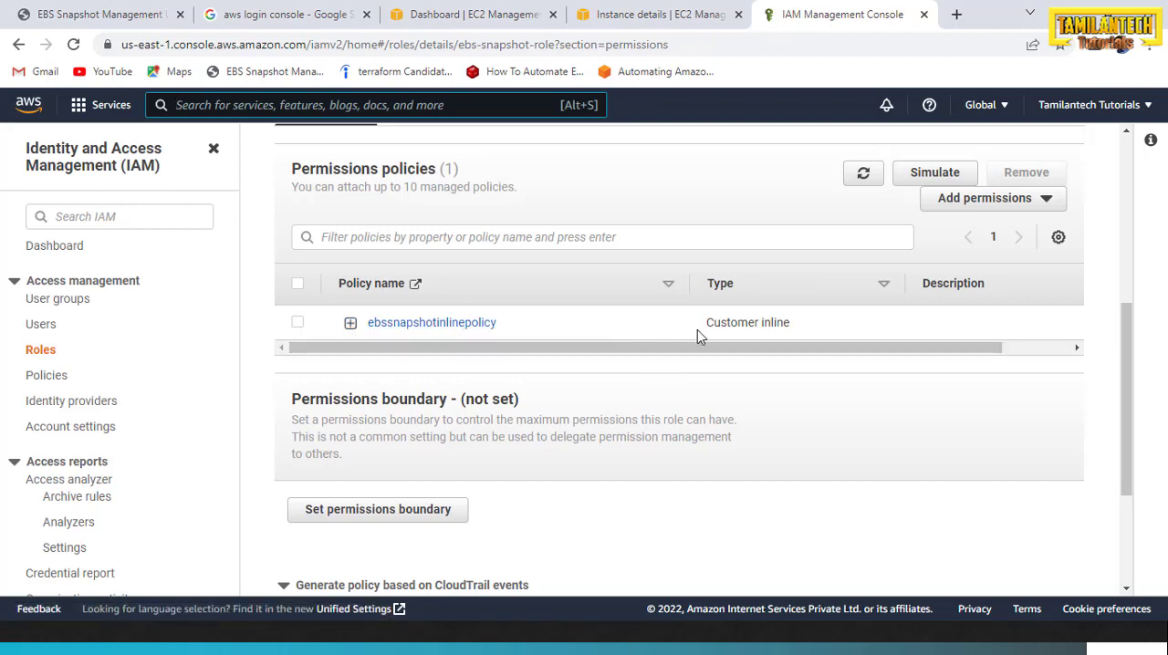
# Expand ebssnapshotinlinepolicy in the role's permissions and review its policy JSON
pyautogui.click(351, 323)
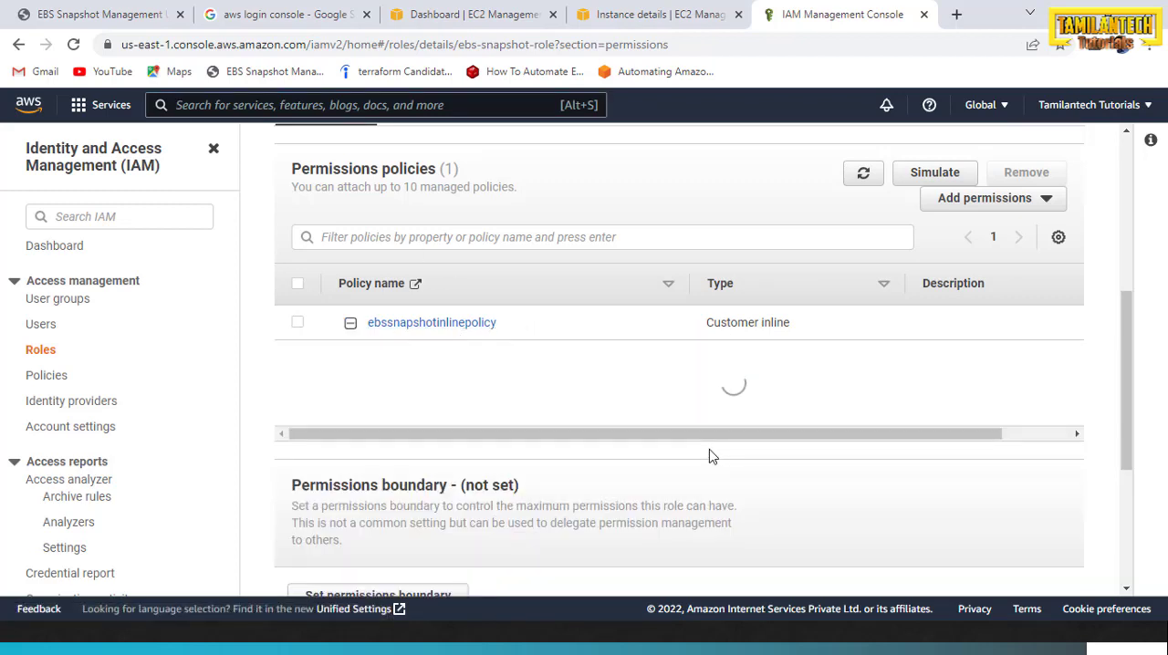
pyautogui.scroll(-3, 545, 446)
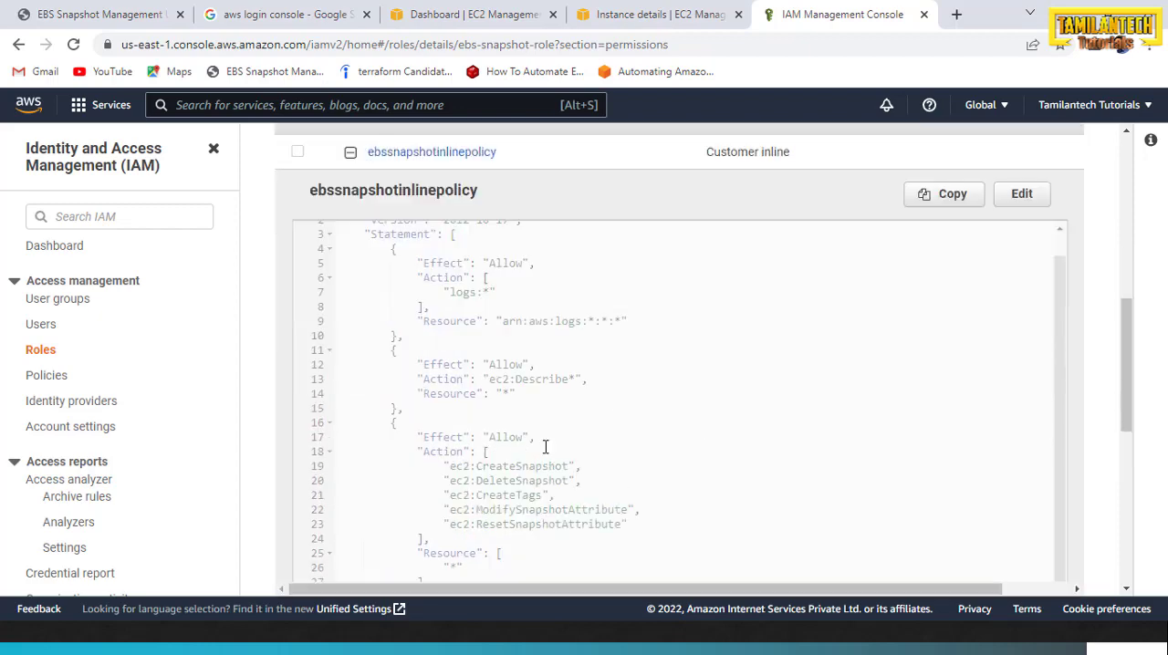
pyautogui.scroll(1, 542, 454)
pyautogui.scroll(3, 543, 454)
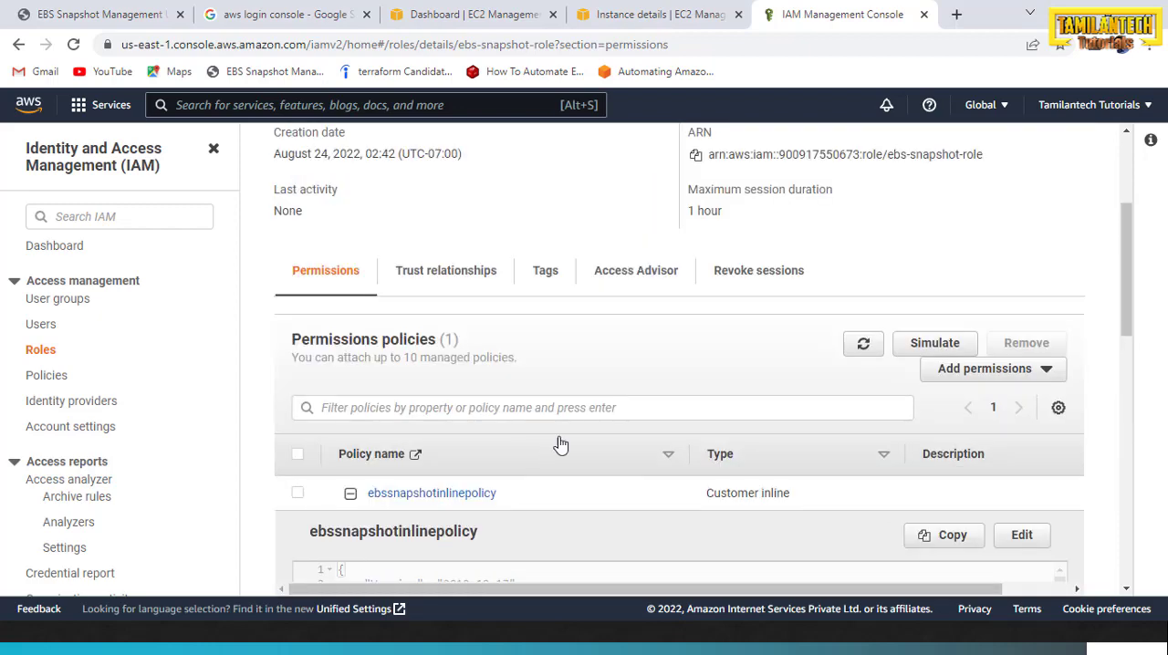
# Switch to the PowerPoint slide show to check the list of steps and services involved, and return to the browser
pyautogui.hotkey('alt', 'Tab')
pyautogui.hotkey('alt', 'Tab')
pyautogui.hotkey('alt', 'Tab')
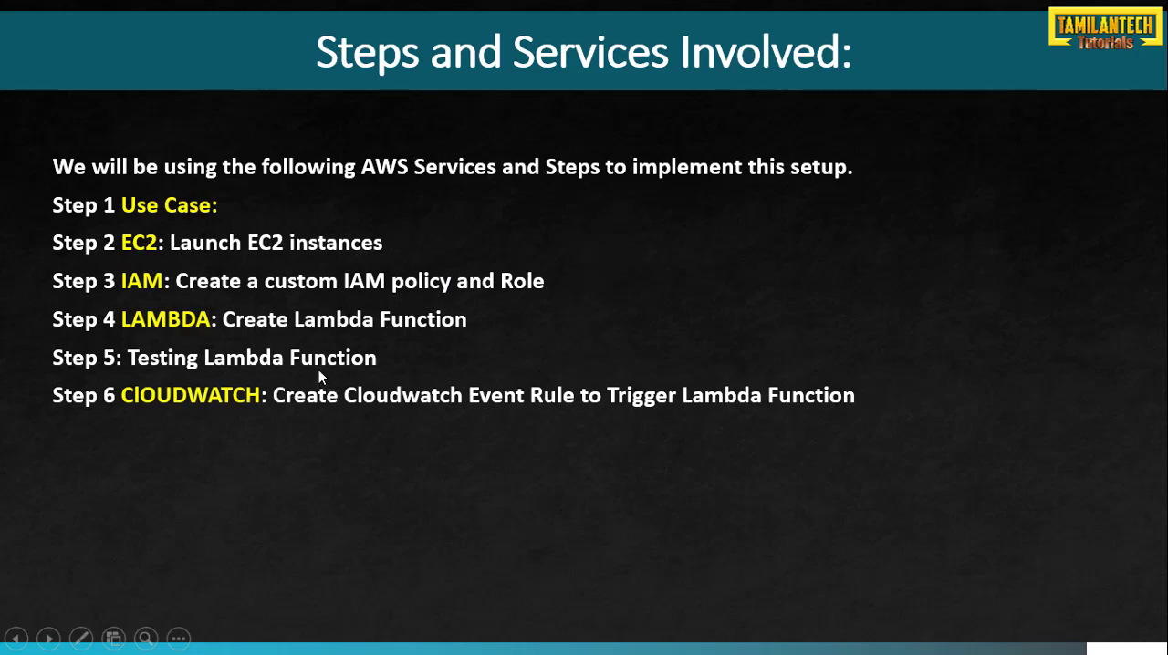
pyautogui.hotkey('alt', 'Tab')
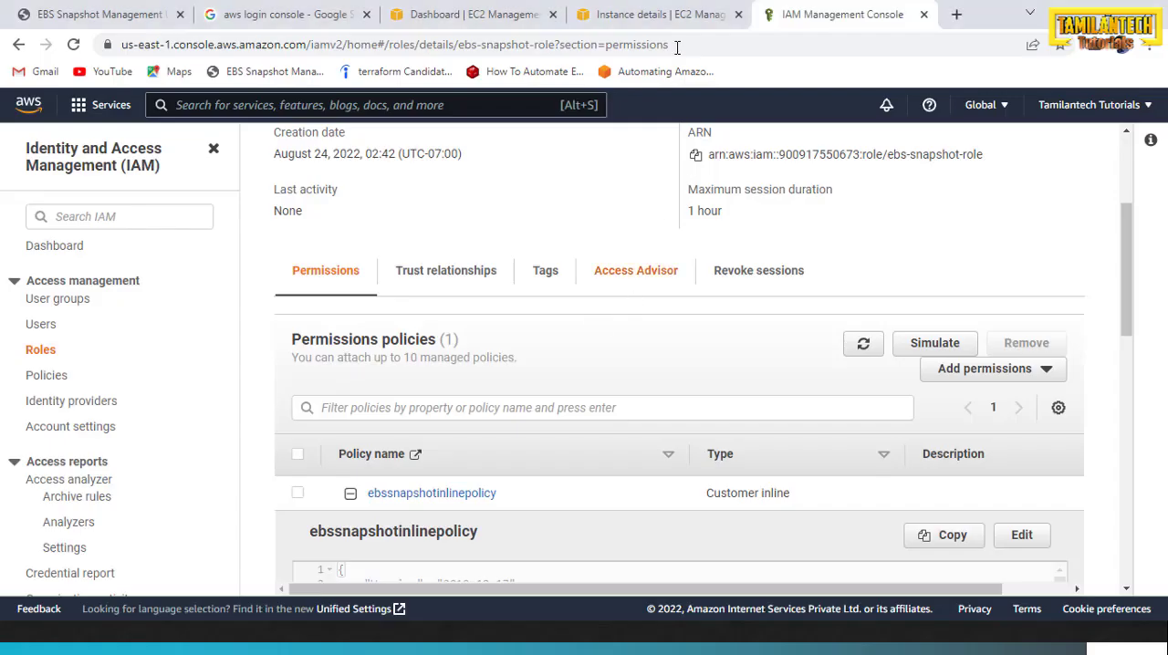
# In the EC2 instance details browser tab, open the Lambda service and start creating a function
pyautogui.click(635, 16)
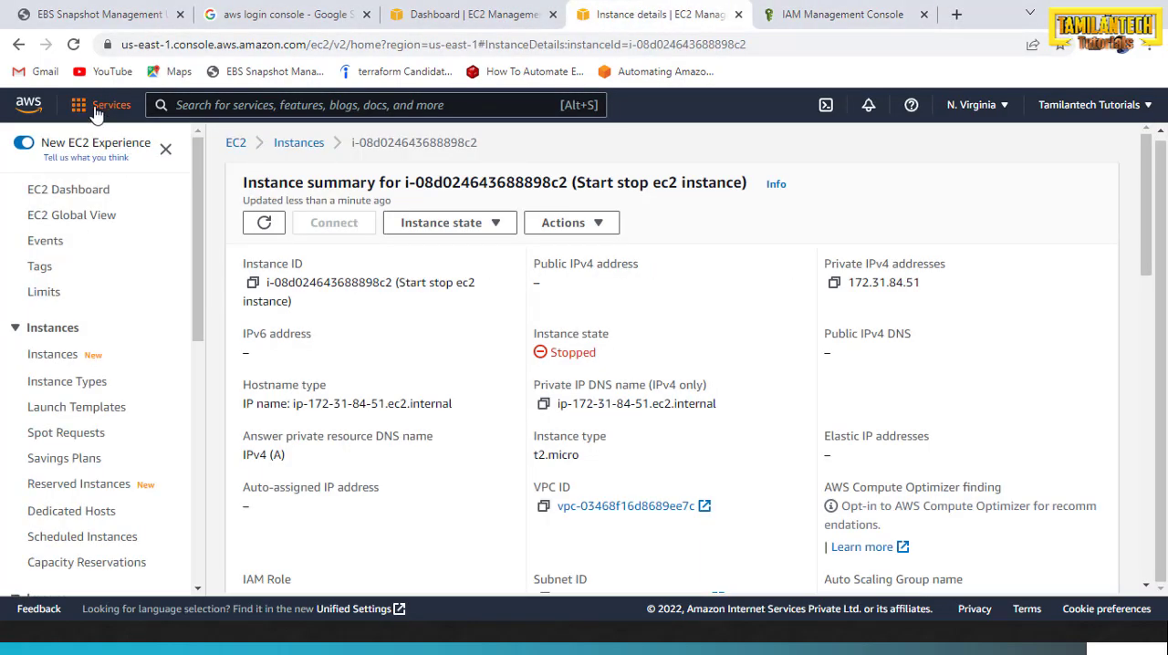
pyautogui.click(96, 108)
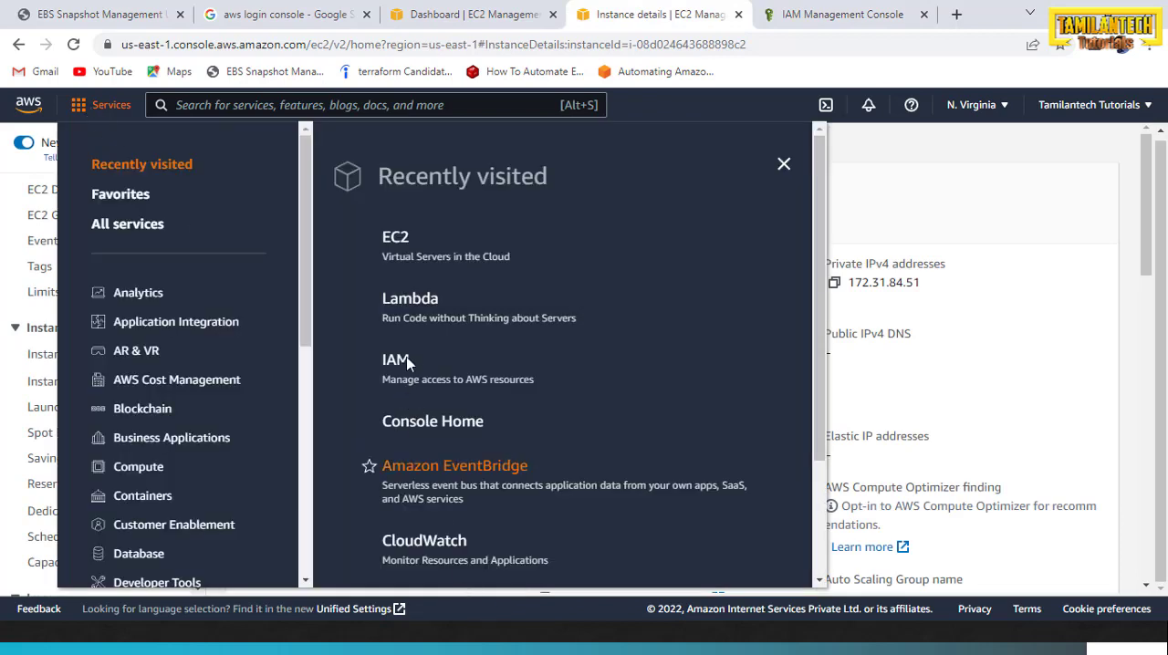
pyautogui.click(409, 306)
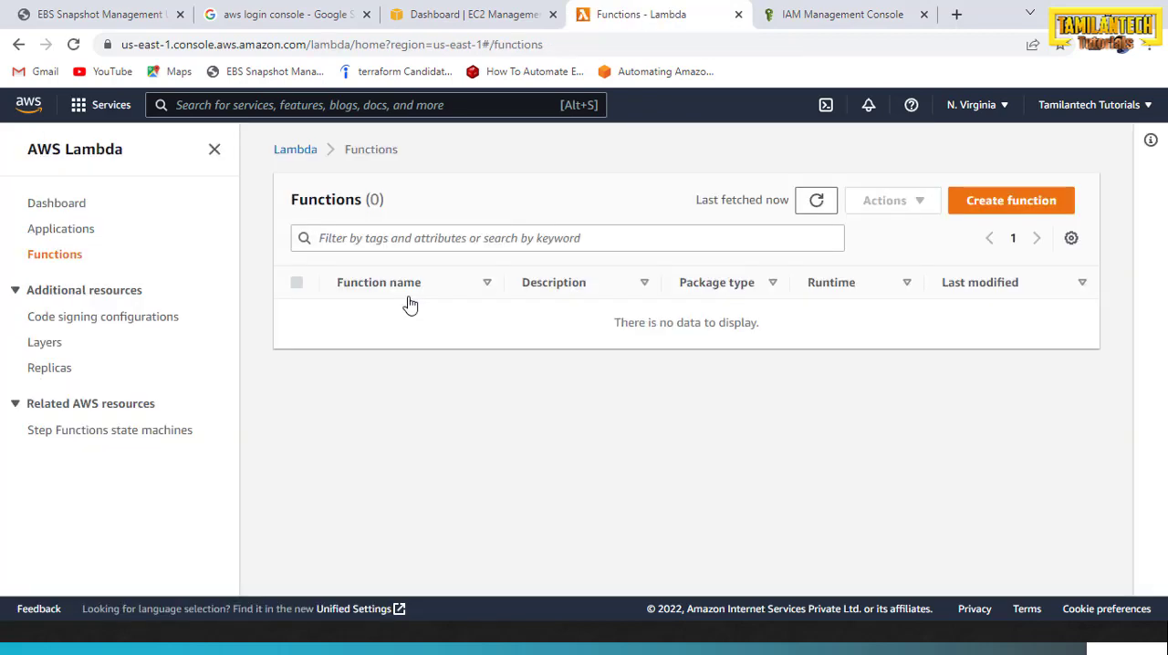
pyautogui.click(1000, 210)
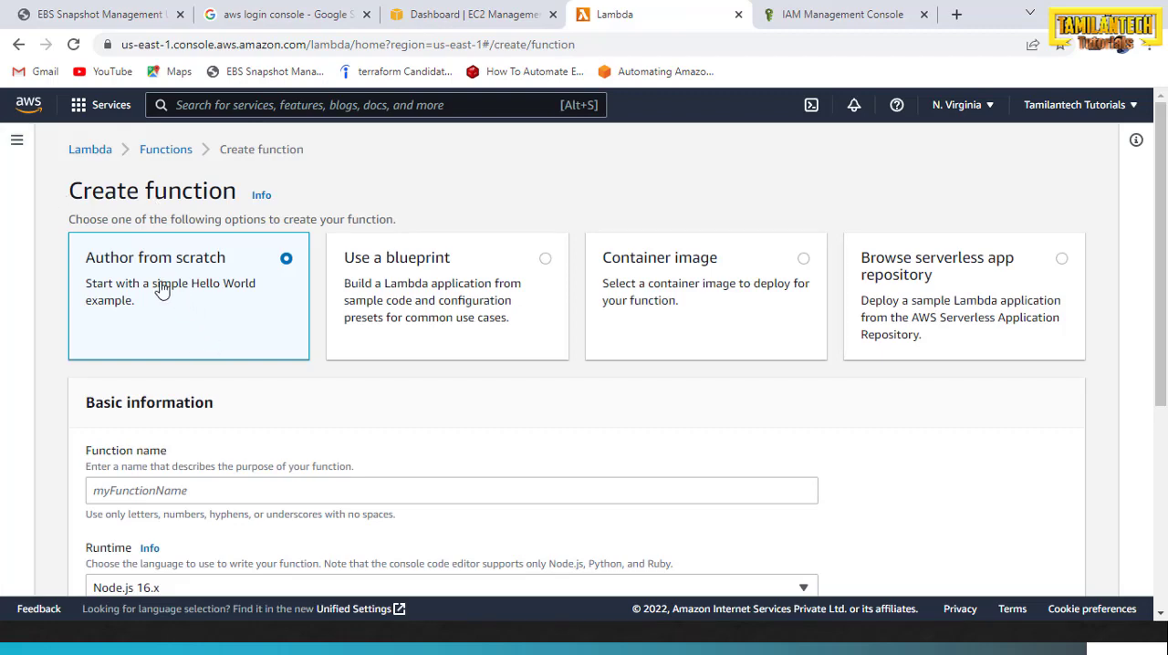
# Copy ebs-snapshots-creation from the Notepad++ notes and enter it as the Lambda function name in the browser
pyautogui.scroll(-2, 363, 412)
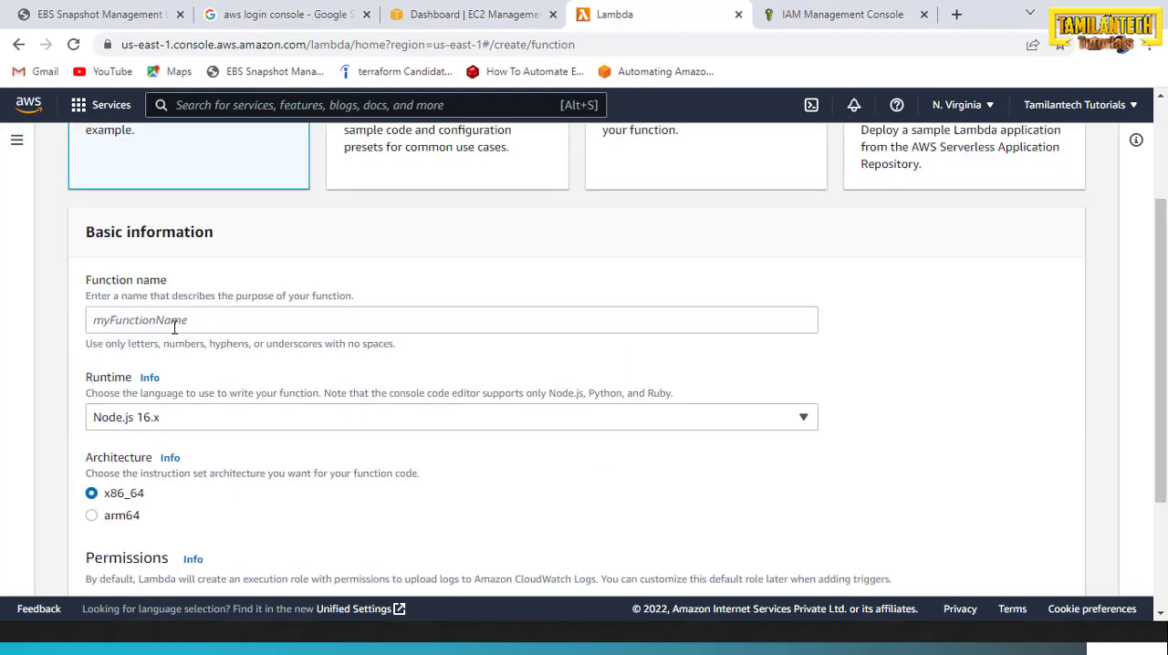
pyautogui.click(228, 325)
pyautogui.hotkey('alt', 'Tab')
pyautogui.hotkey('alt', 'Tab')
pyautogui.hotkey('alt', 'Tab')
pyautogui.hotkey('alt', 'Tab')
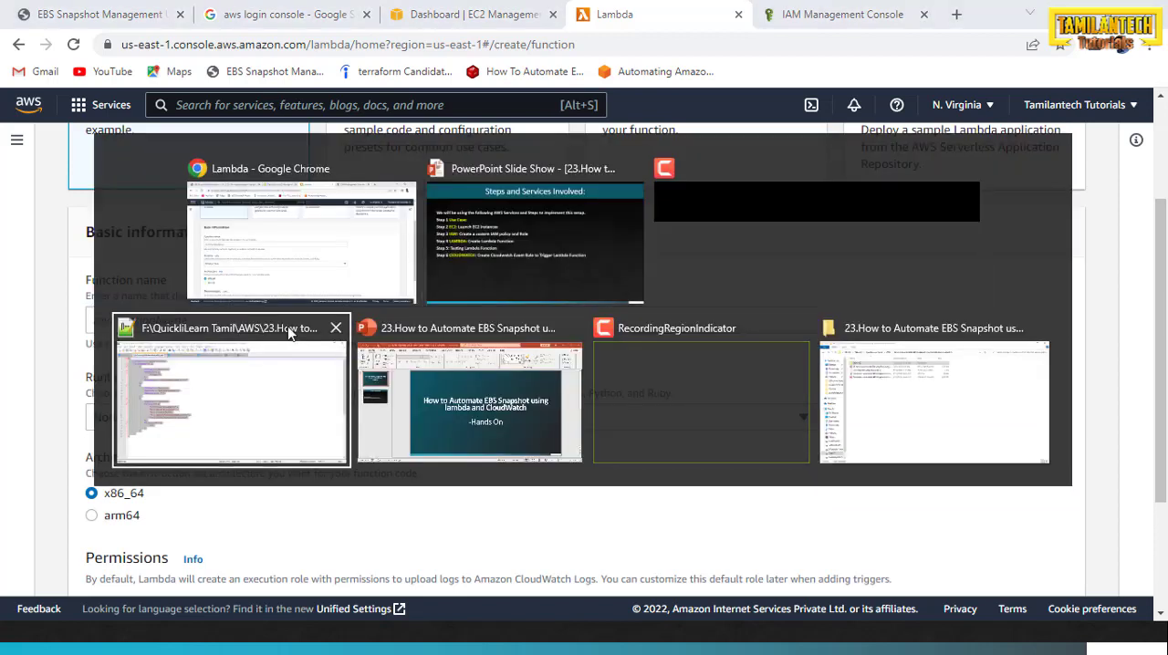
pyautogui.click(284, 324)
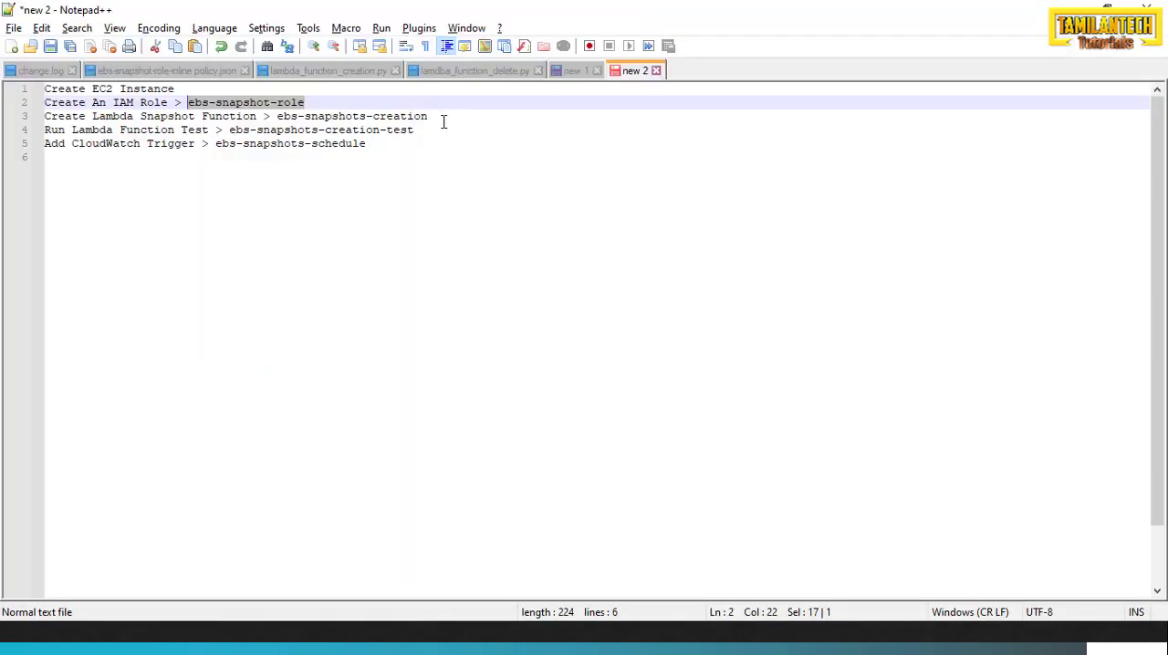
pyautogui.moveTo(443, 119); pyautogui.dragTo(271, 117)
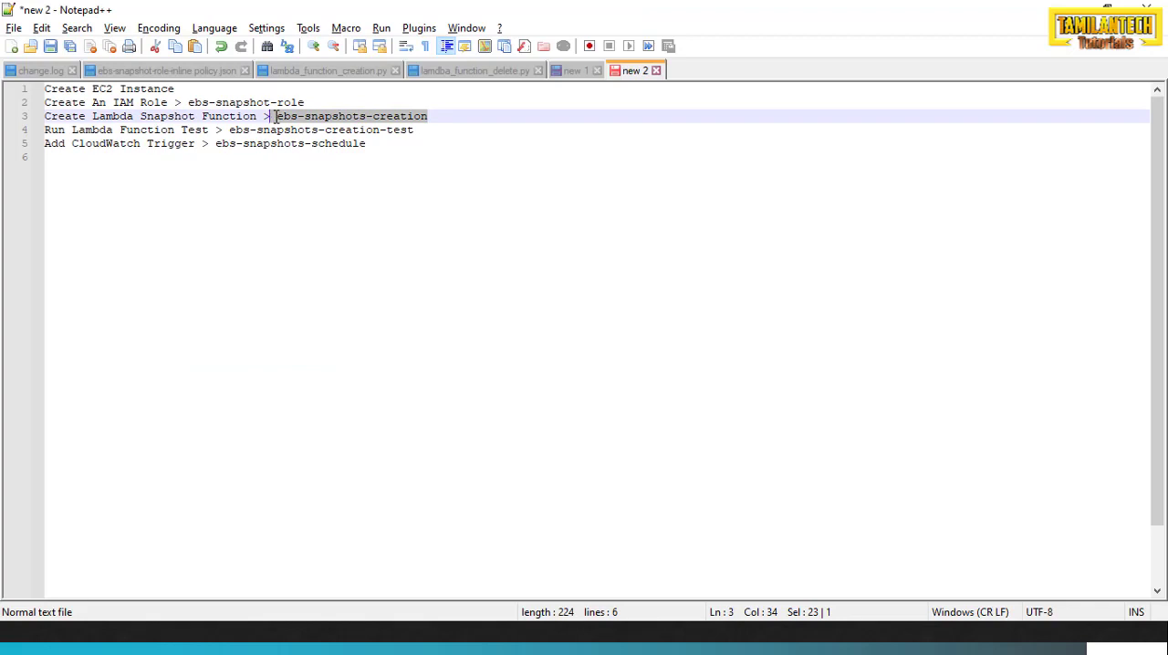
pyautogui.hotkey('ctrl', 'c')
pyautogui.hotkey('alt', 'Tab')
pyautogui.hotkey('ctrl', 'v')
# Set the function's runtime to Python 3.8
pyautogui.click(307, 414)
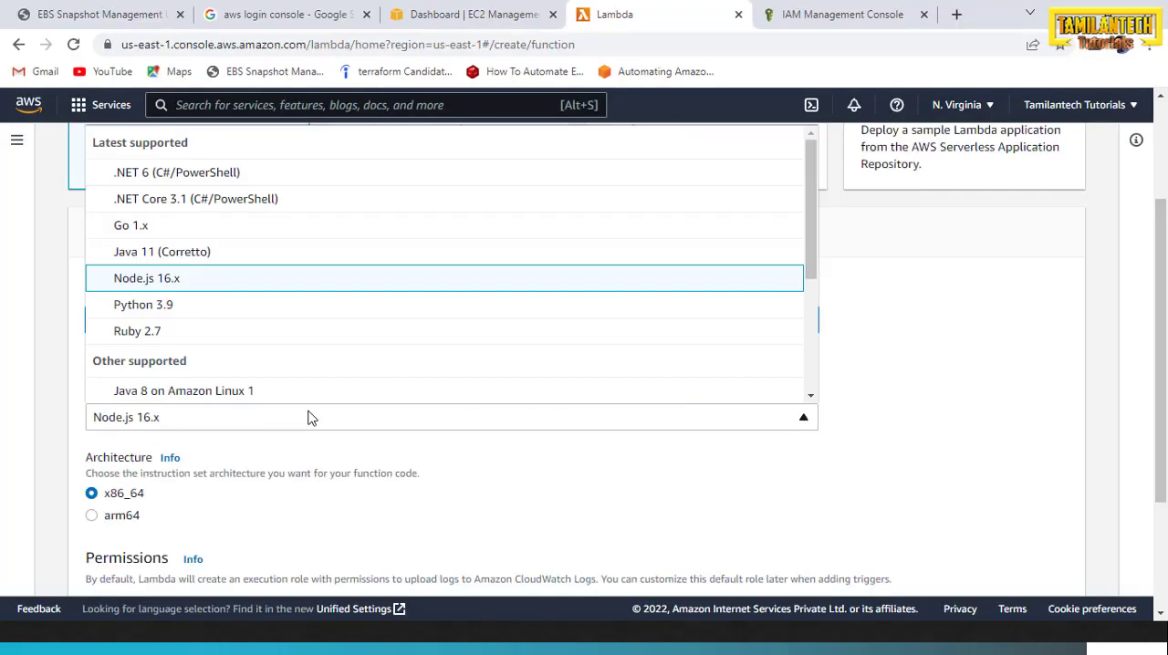
pyautogui.scroll(-2, 258, 359)
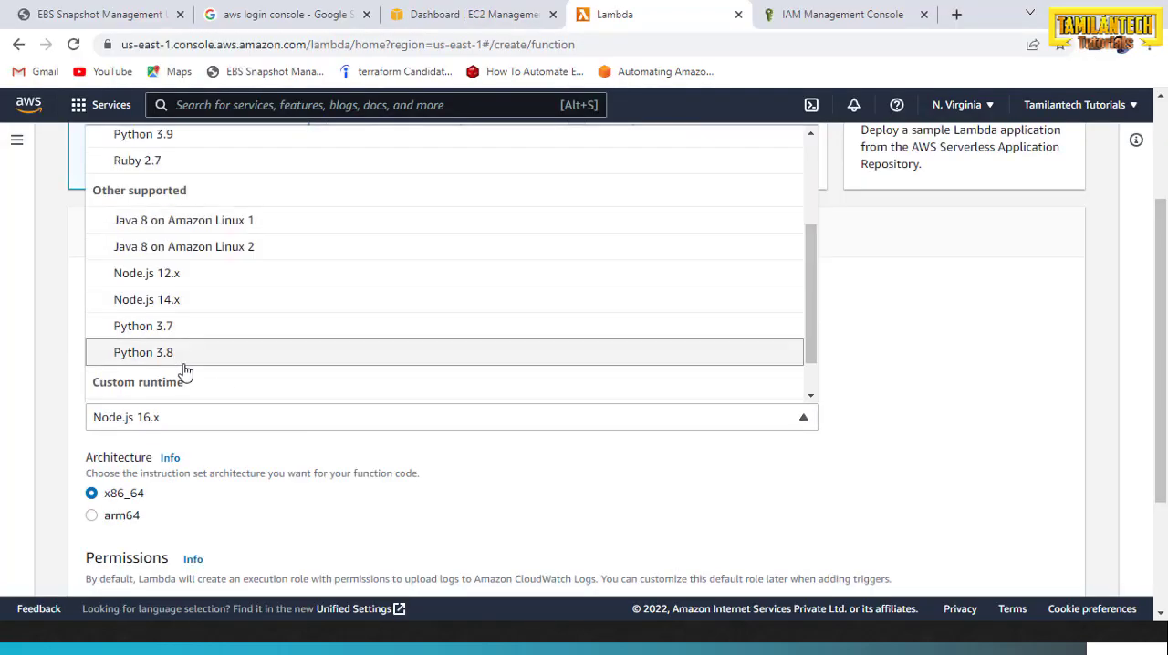
pyautogui.click(153, 352)
# Change the execution role to the existing ebs-snapshot-role and create the function
pyautogui.scroll(-2, 247, 406)
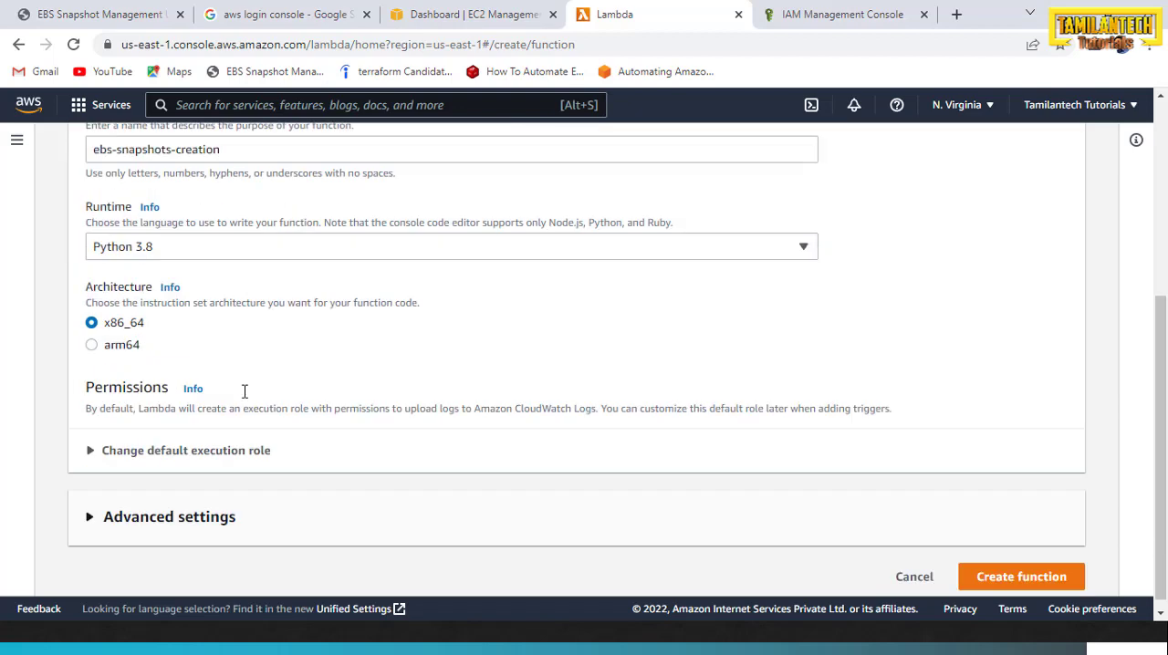
pyautogui.click(91, 453)
pyautogui.scroll(-3, 360, 457)
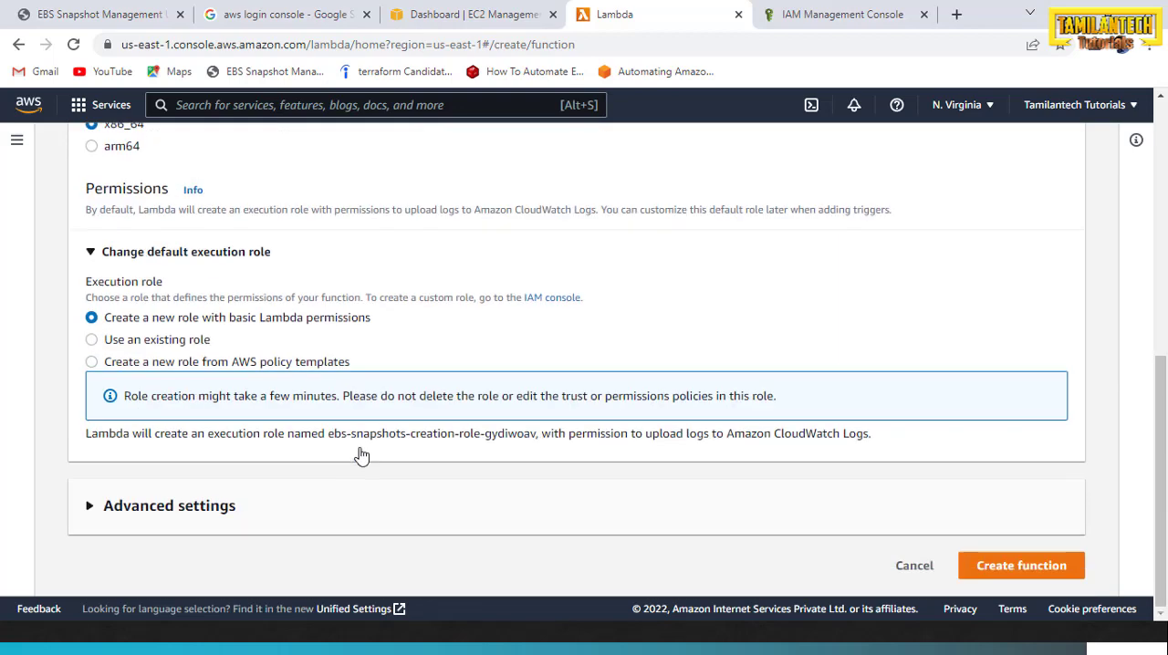
pyautogui.click(92, 341)
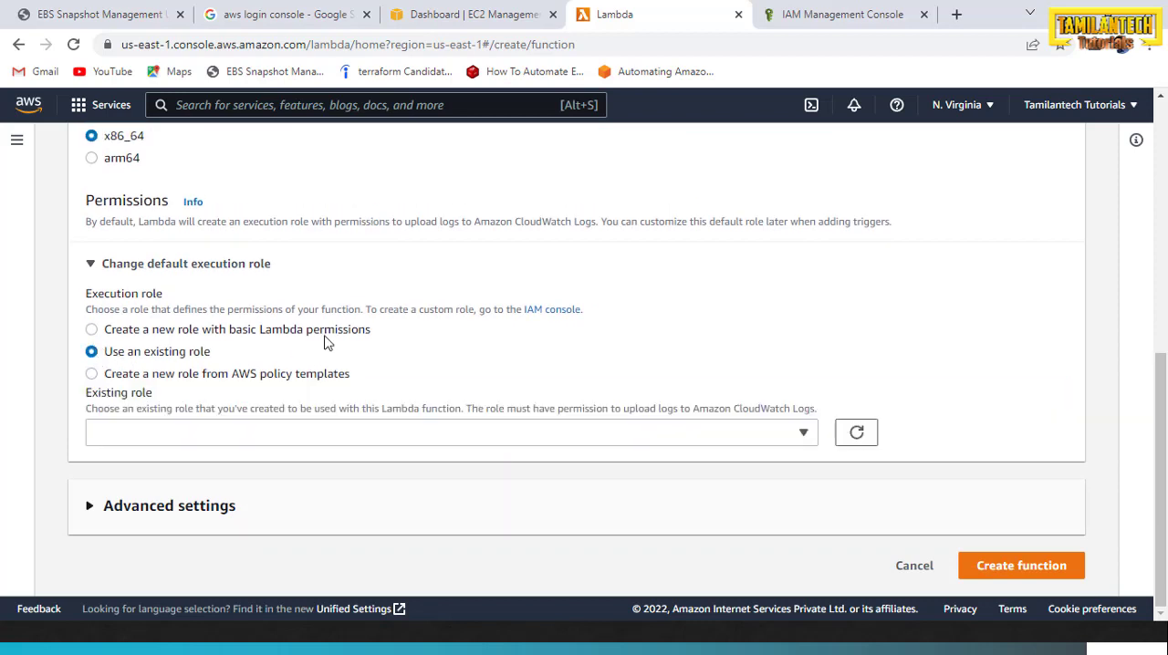
pyautogui.click(804, 433)
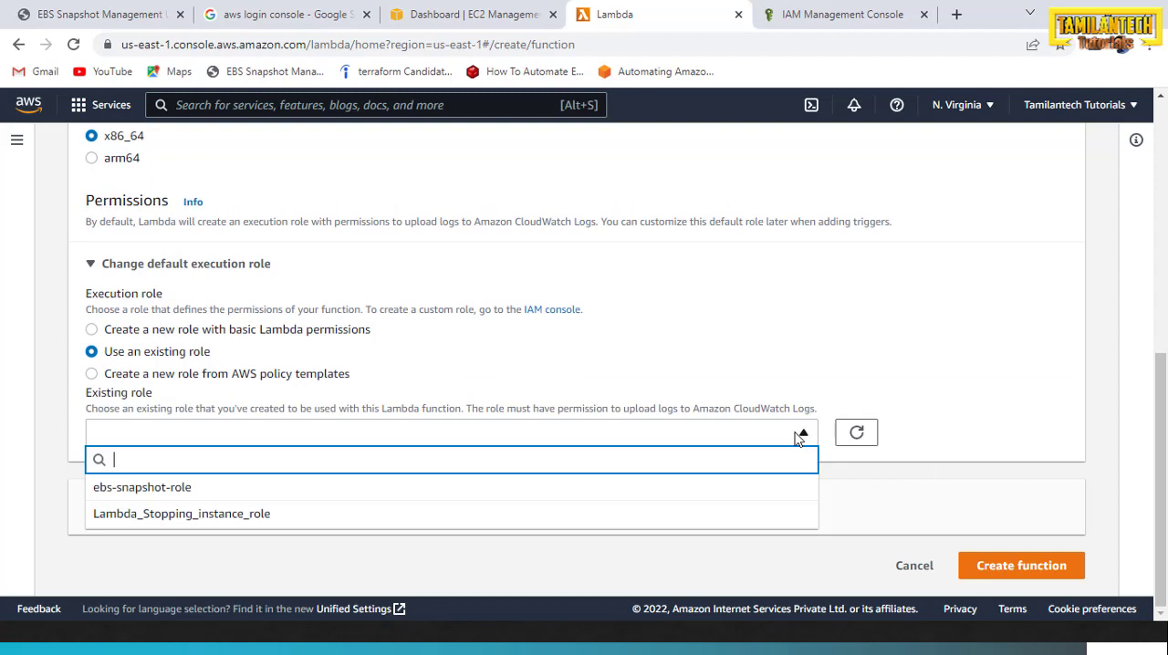
pyautogui.click(165, 500)
pyautogui.scroll(-1, 649, 490)
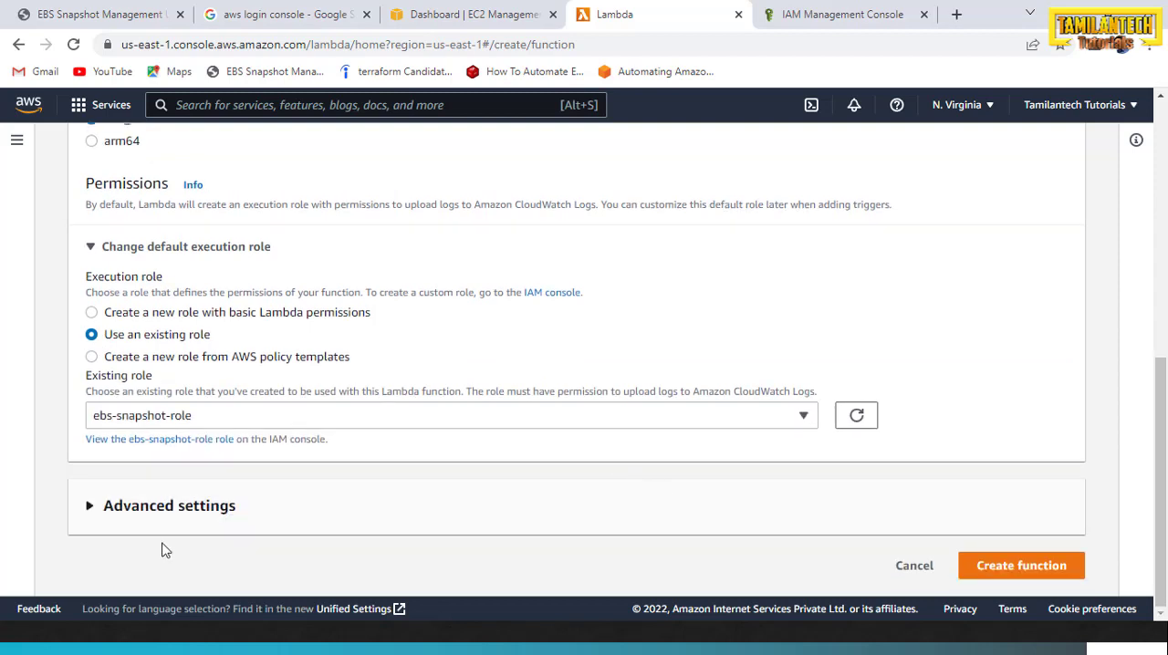
pyautogui.click(991, 573)
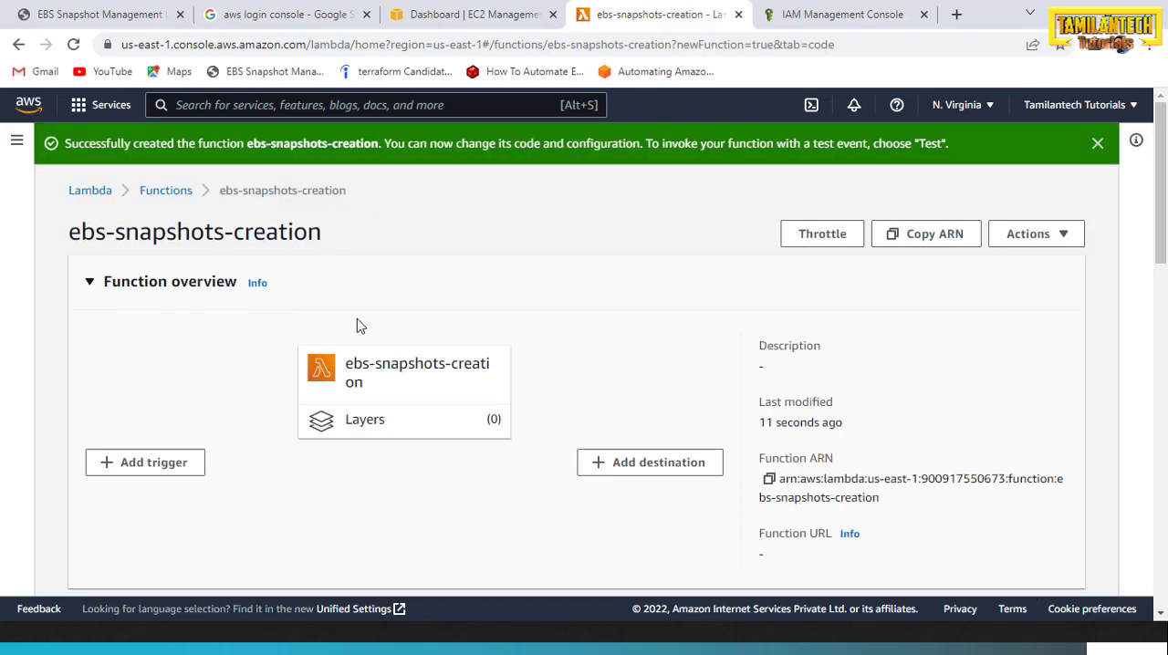
# Switch to Notepad++ and copy the entire contents of lambda_function_creation.py
pyautogui.scroll(-2, 529, 298)
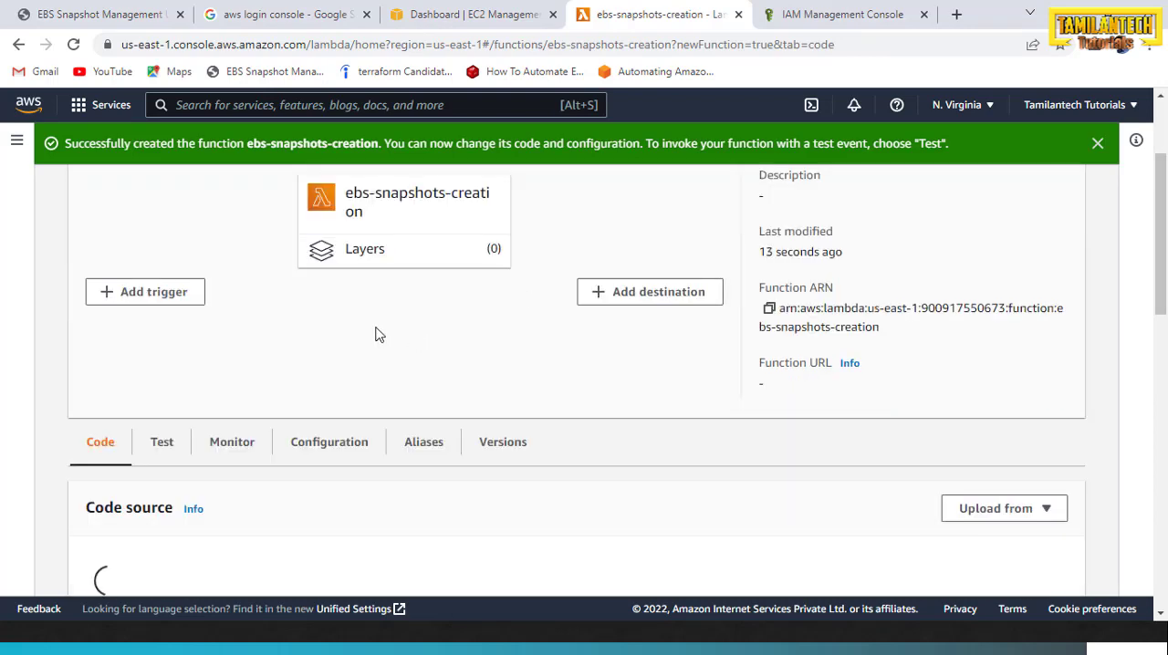
pyautogui.scroll(-3, 378, 335)
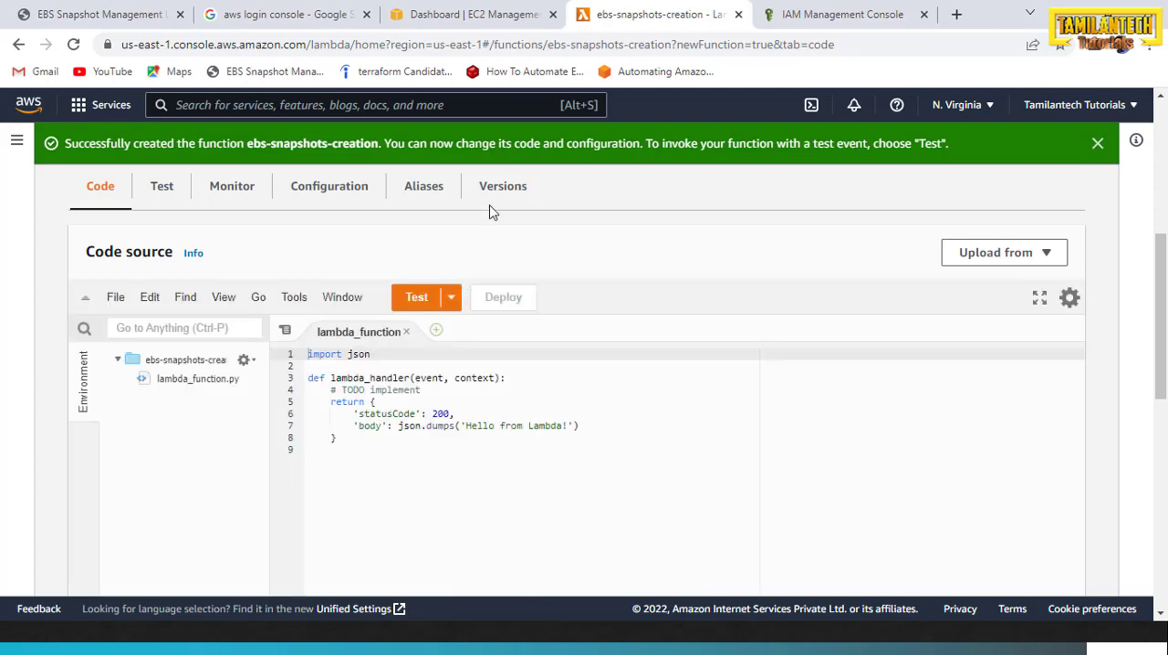
pyautogui.hotkey('alt', 'Tab')
pyautogui.hotkey('alt', 'Tab')
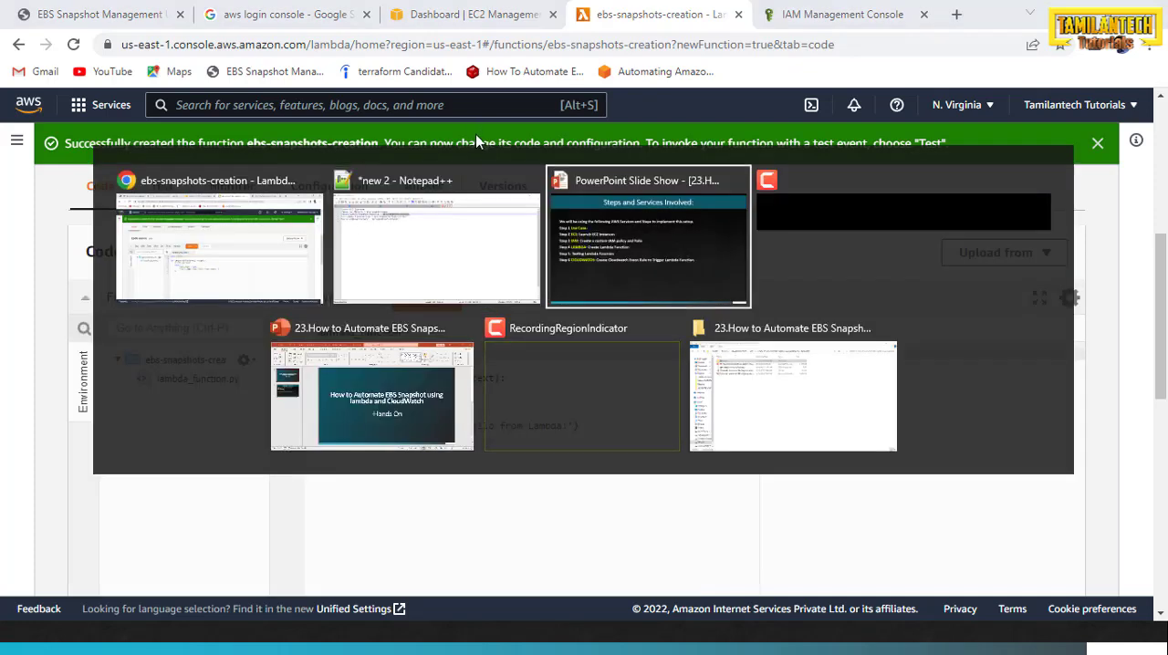
pyautogui.hotkey('shift', 'alt', 'Tab')
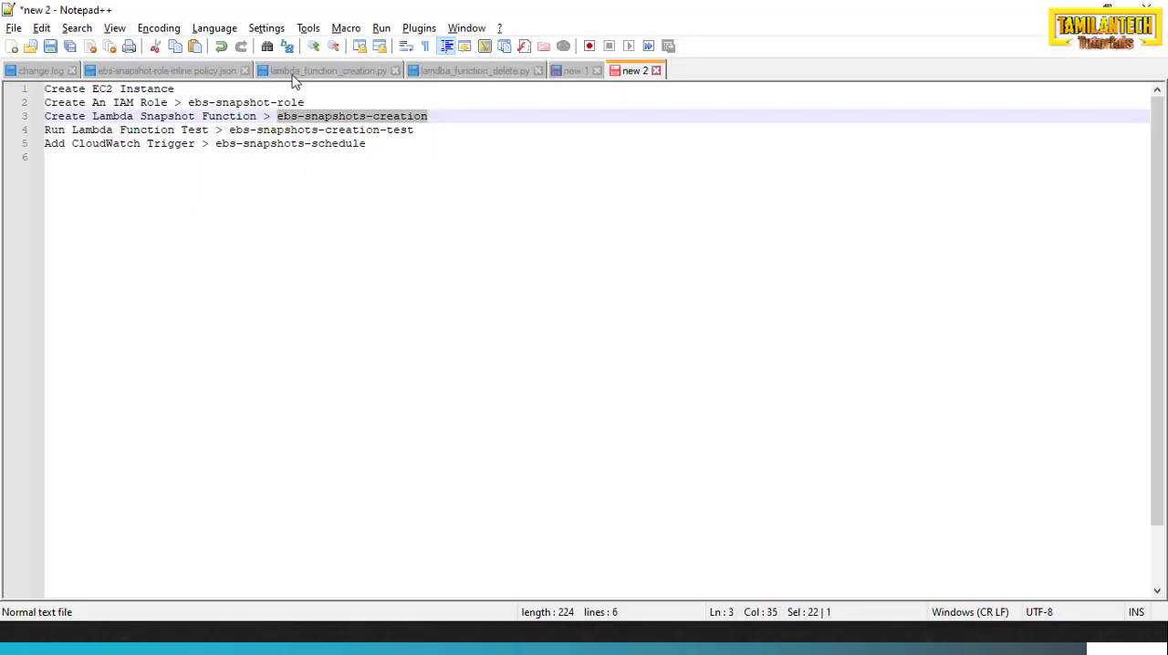
pyautogui.click(297, 73)
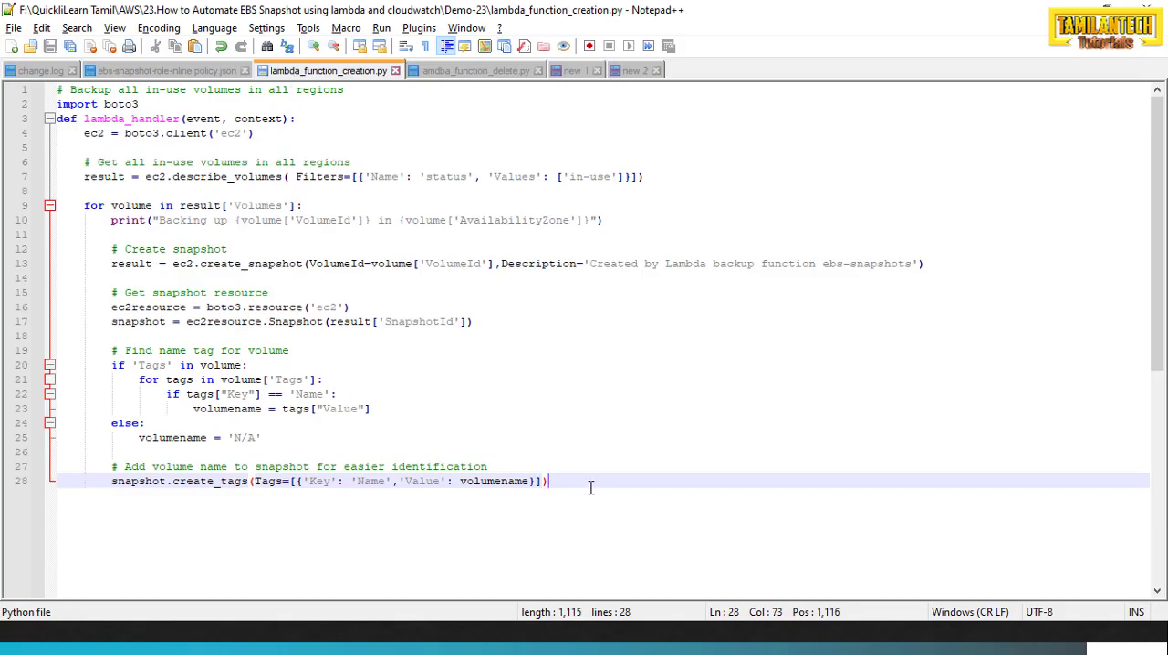
pyautogui.hotkey('ctrl', 'a')
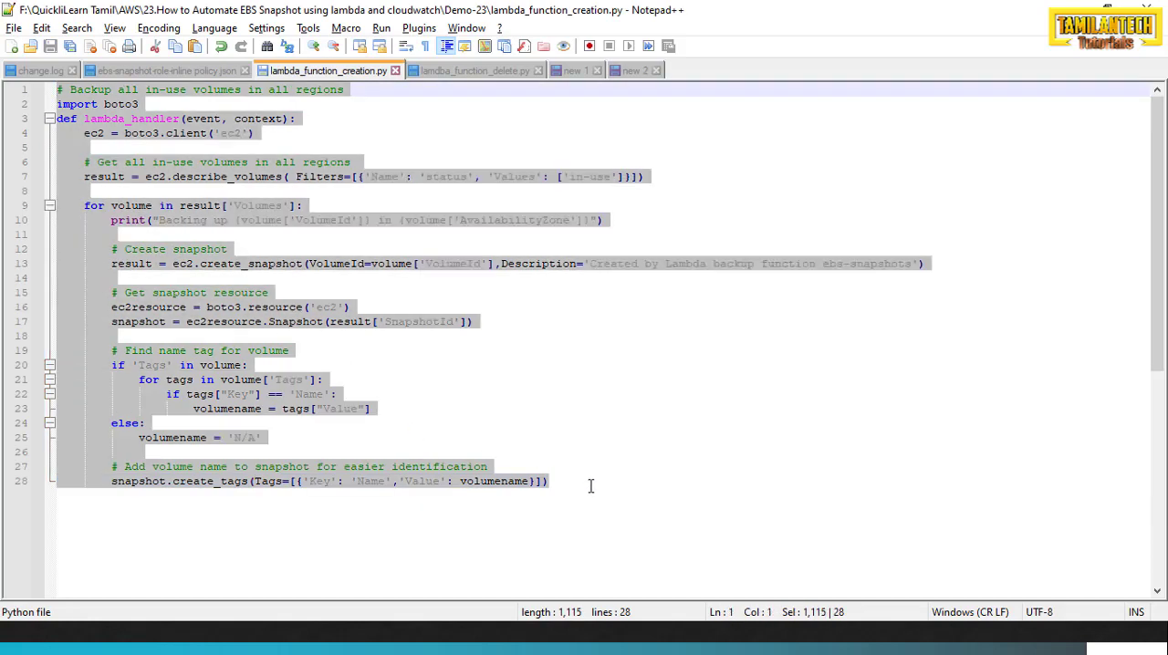
# Back in the browser, replace the default lambda_function code with the copied snapshot creation script
pyautogui.hotkey('alt', 'Tab')
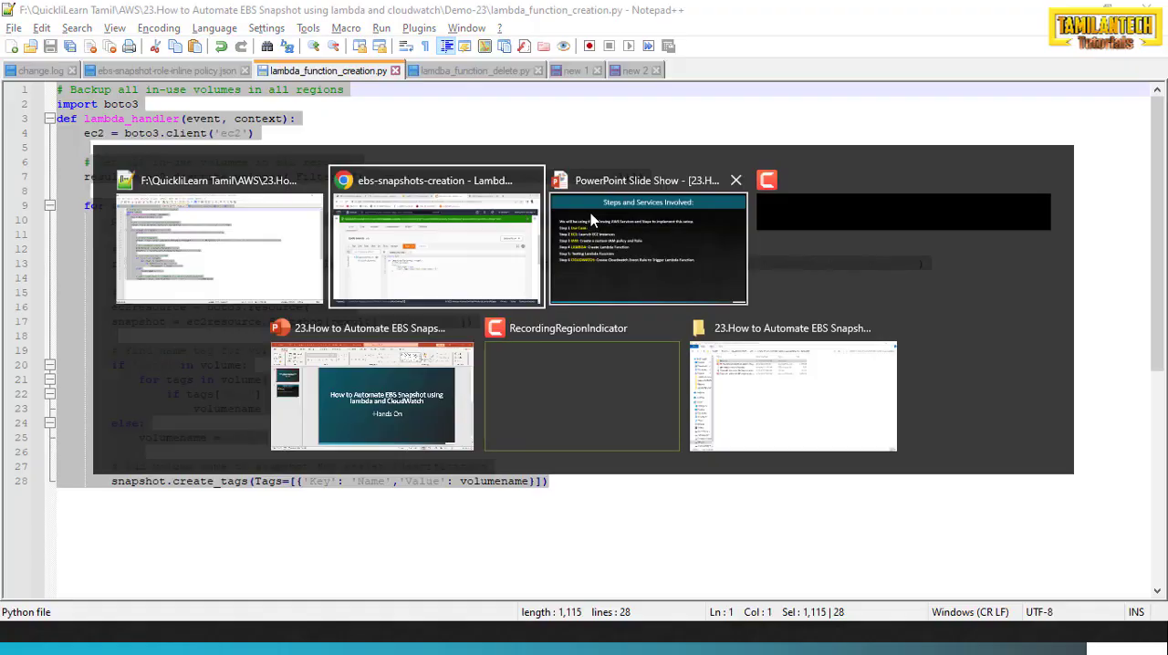
pyautogui.hotkey('ctrl', 'a')
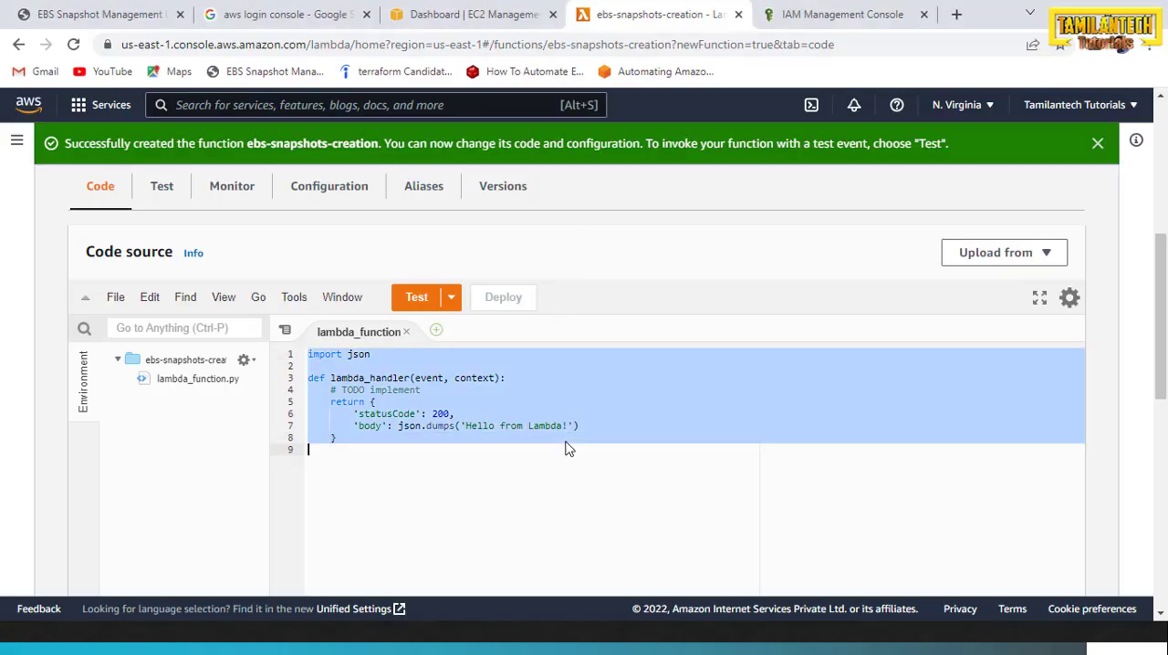
pyautogui.press('BackSpace')
pyautogui.hotkey('ctrl', 'v')
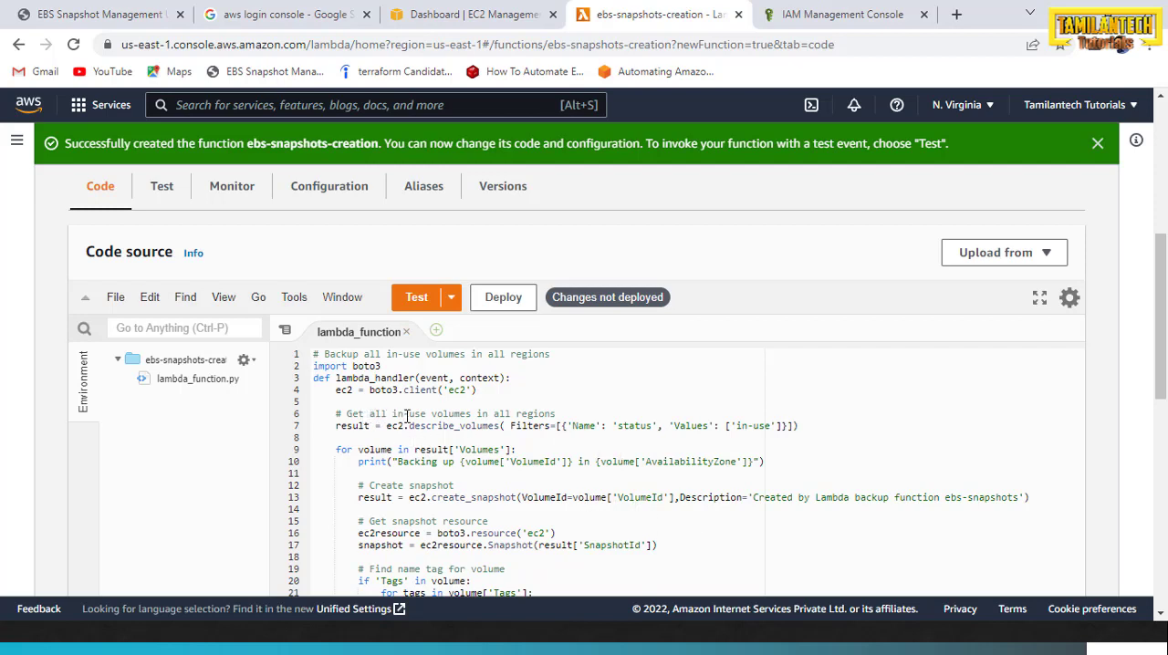
# Review the pasted code from the in-use volumes lookup down to the snapshot tagging line
pyautogui.moveTo(563, 415); pyautogui.dragTo(346, 415)
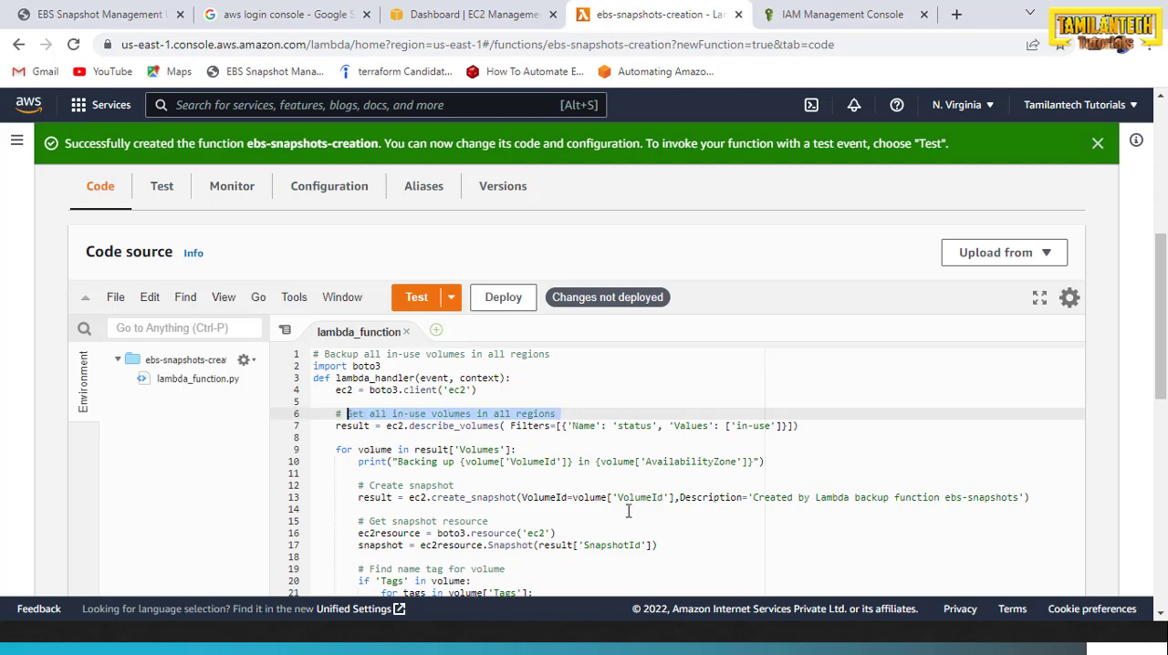
pyautogui.scroll(-1, 617, 473)
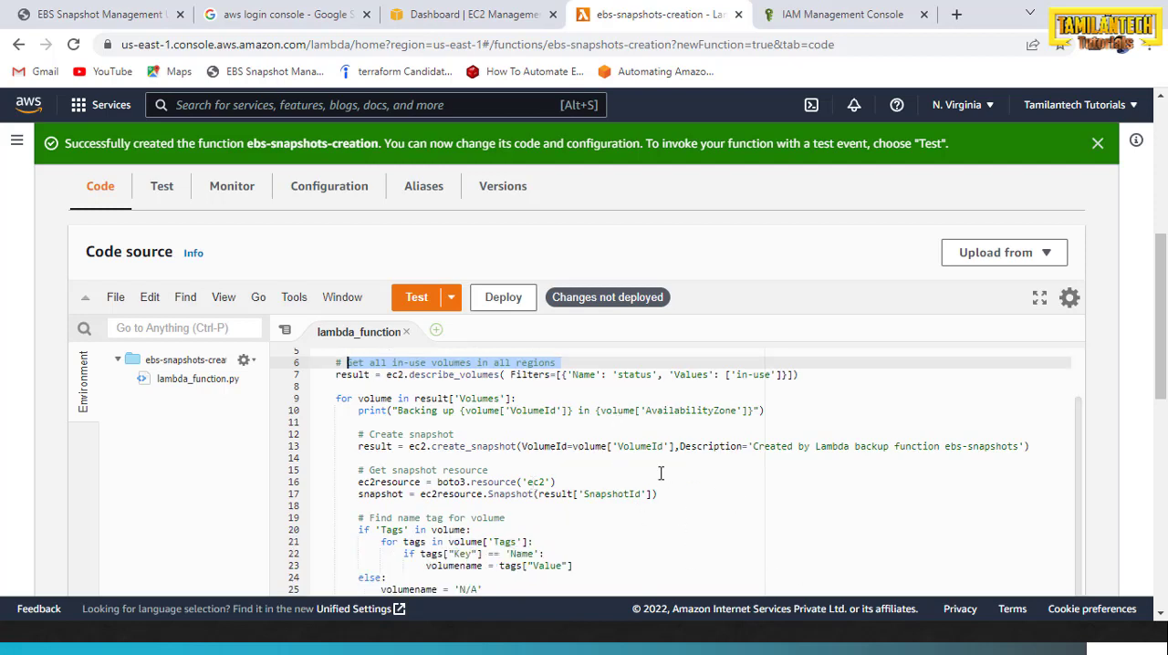
pyautogui.scroll(-1, 518, 457)
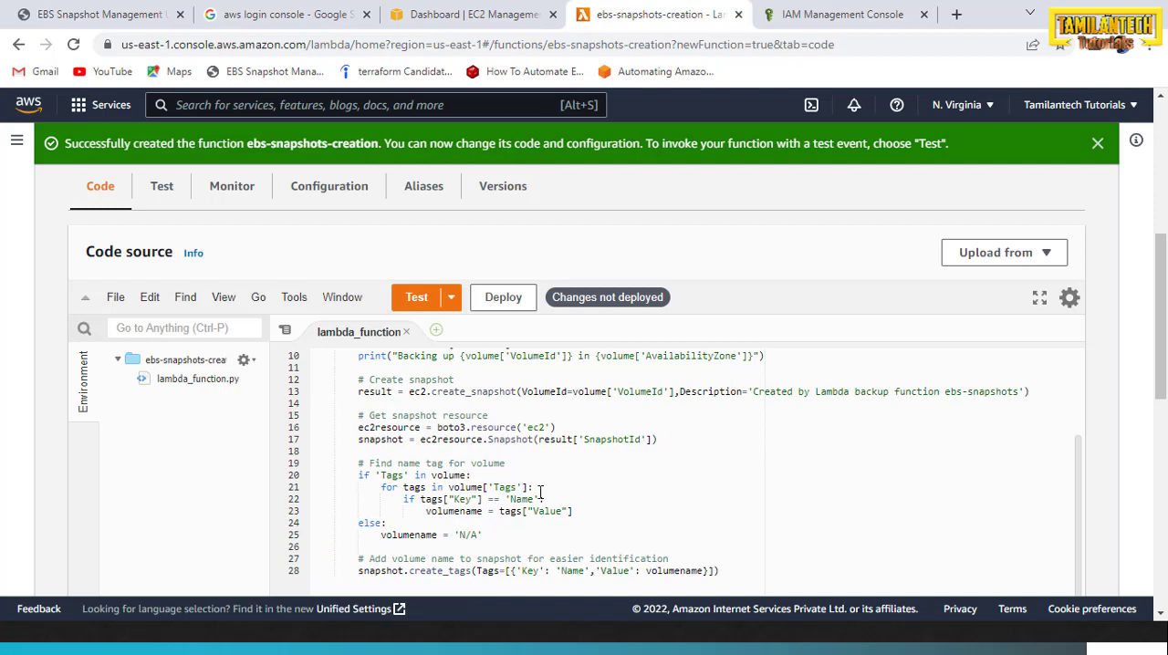
pyautogui.moveTo(358, 573); pyautogui.dragTo(737, 571)
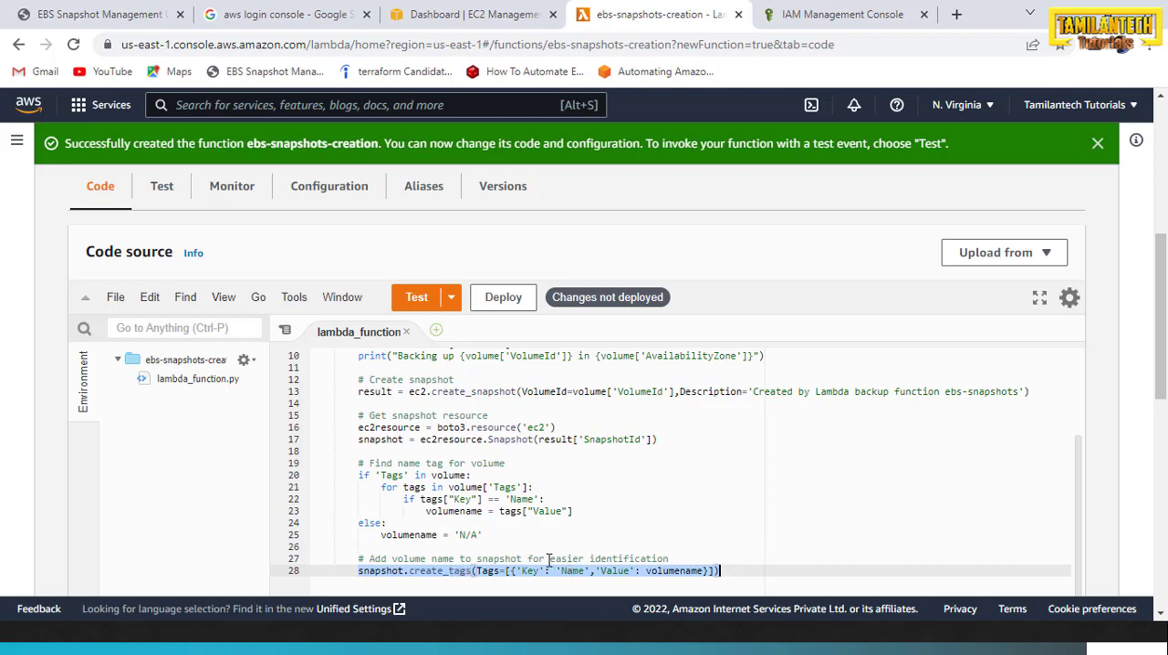
pyautogui.click(675, 558)
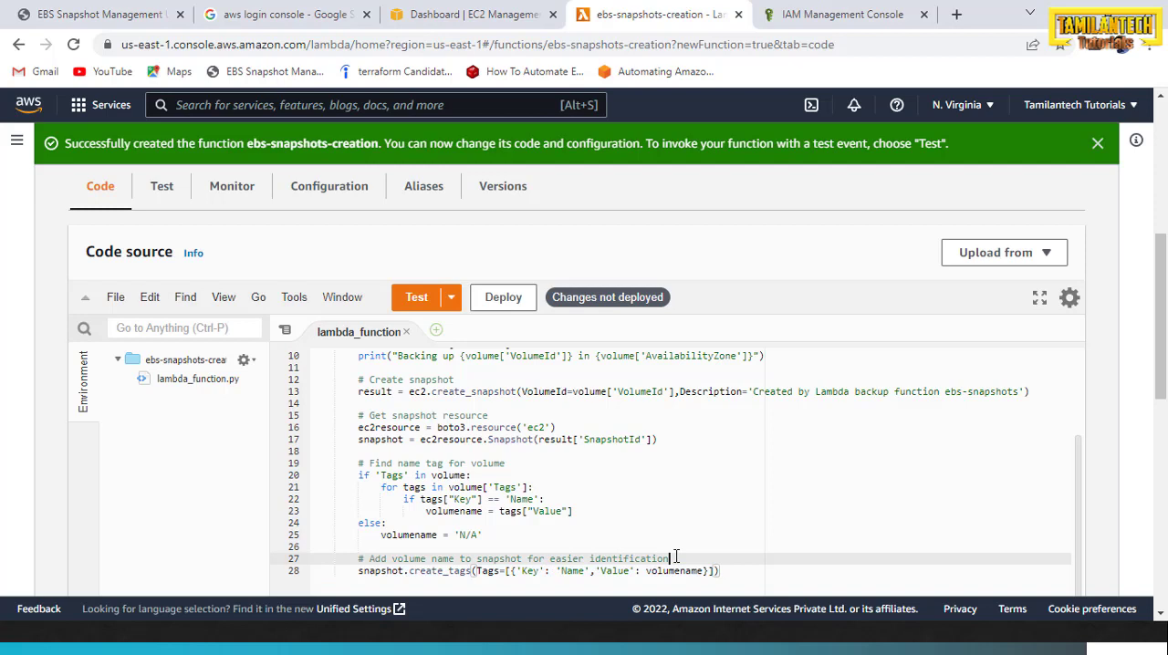
# Look over the pasted snapshot script once more and deploy it to the ebs-snapshots-creation function
pyautogui.click(699, 498)
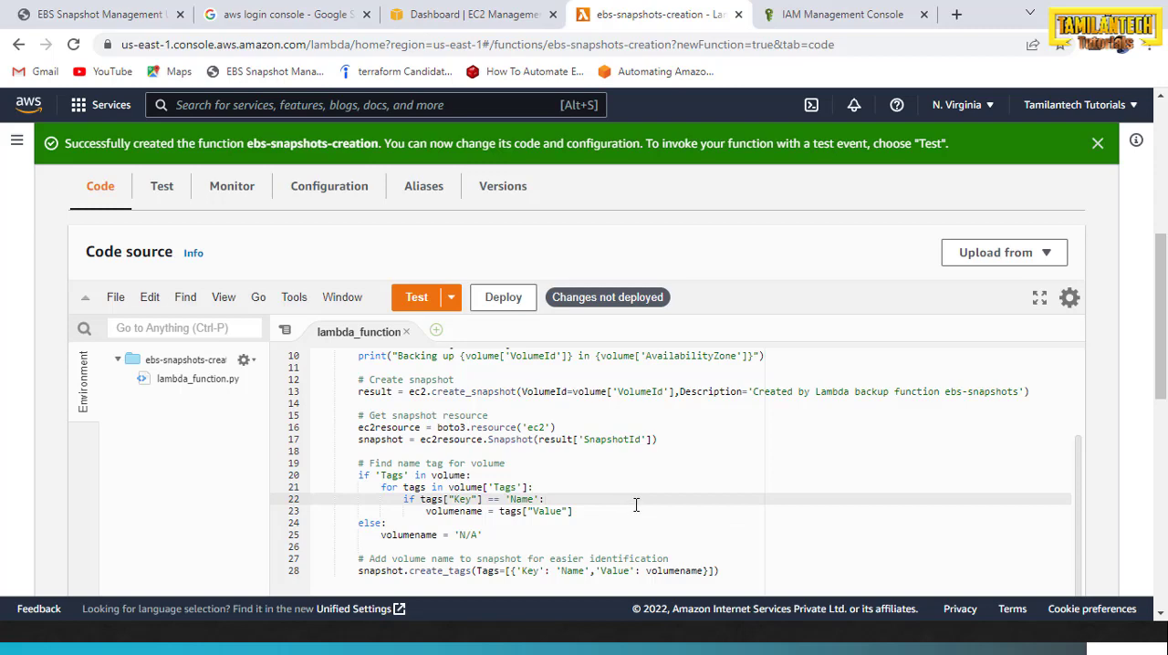
pyautogui.scroll(-3, 636, 505)
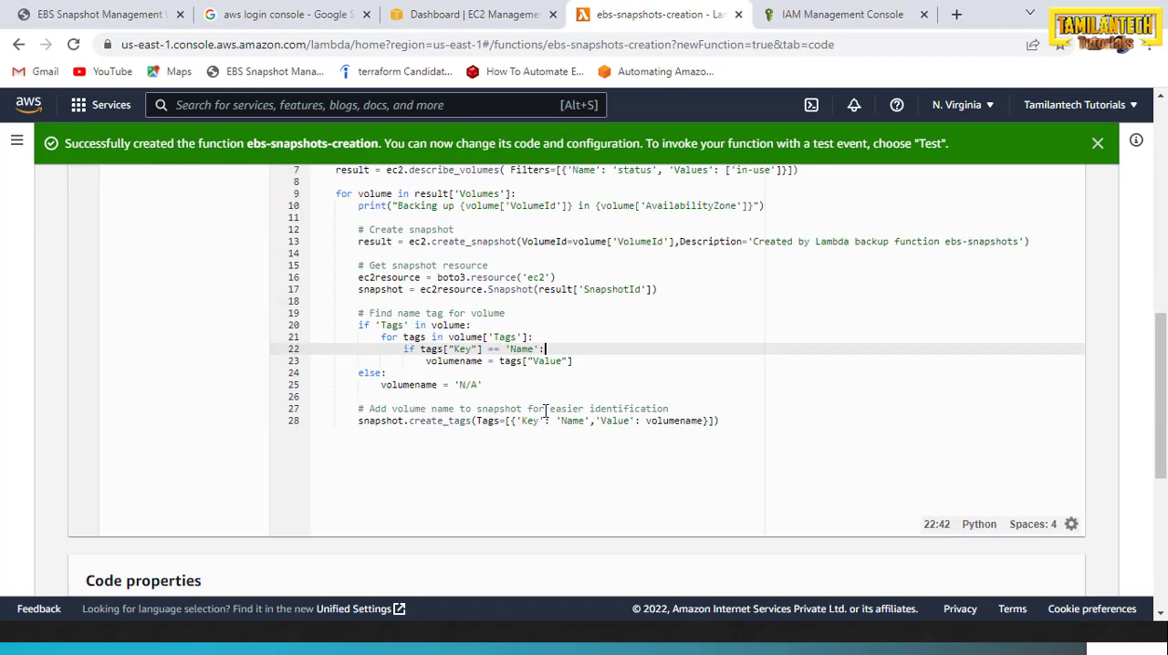
pyautogui.scroll(4, 544, 412)
pyautogui.scroll(-1, 540, 412)
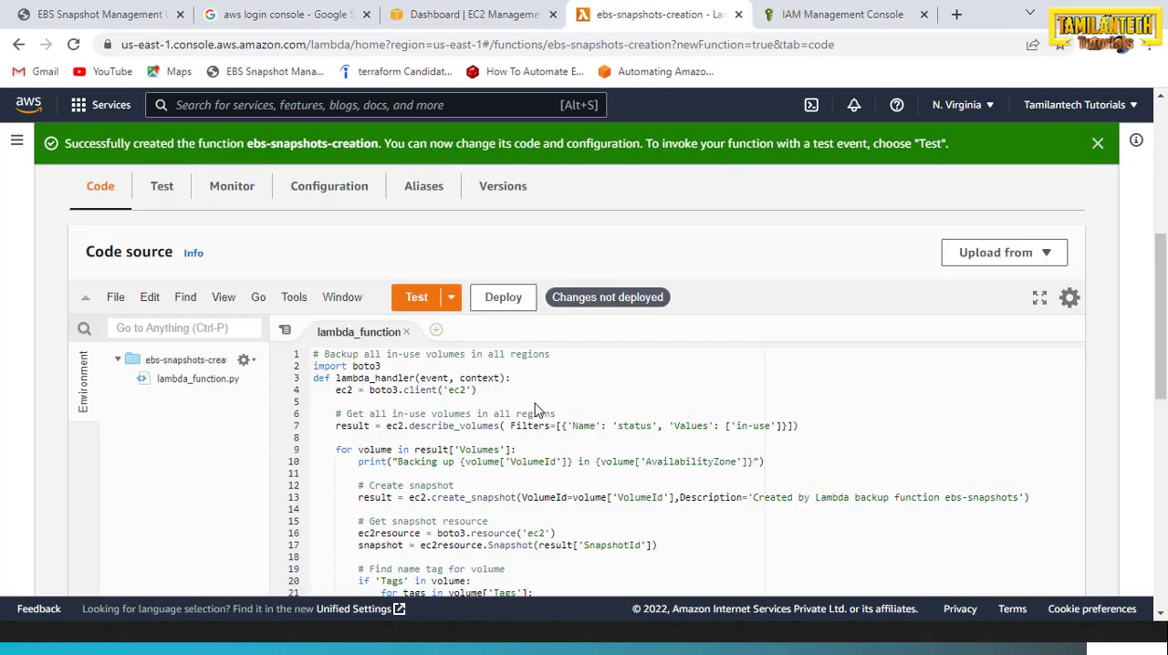
pyautogui.click(321, 199)
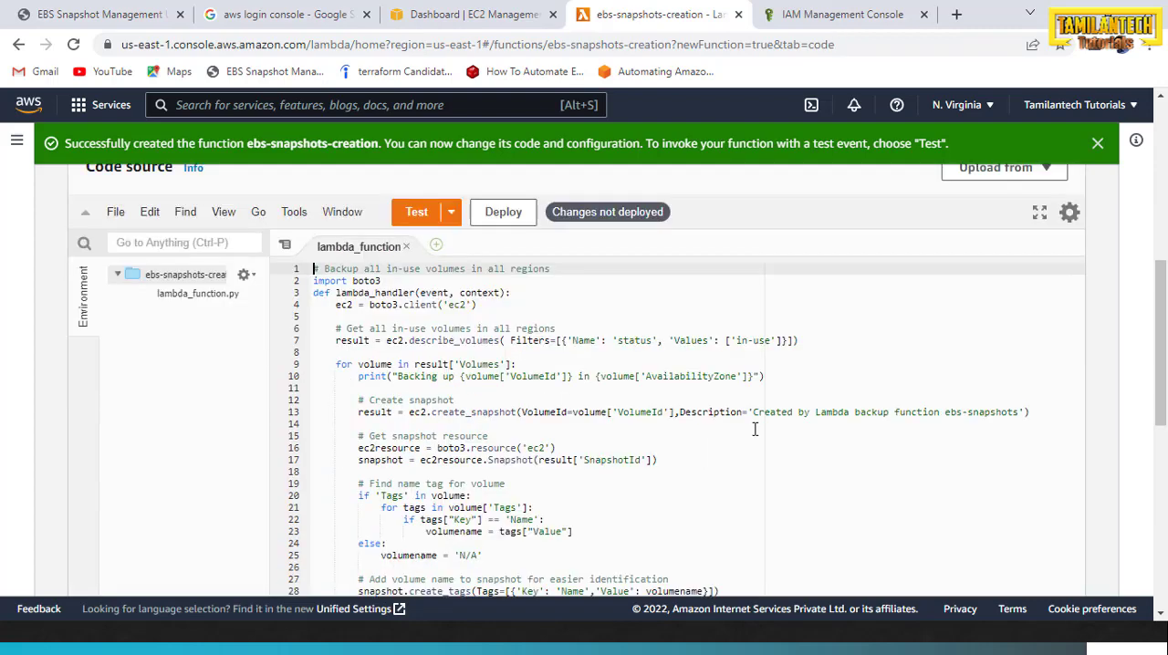
pyautogui.scroll(-1, 753, 426)
pyautogui.scroll(3, 561, 440)
pyautogui.scroll(-1, 560, 440)
pyautogui.click(506, 385)
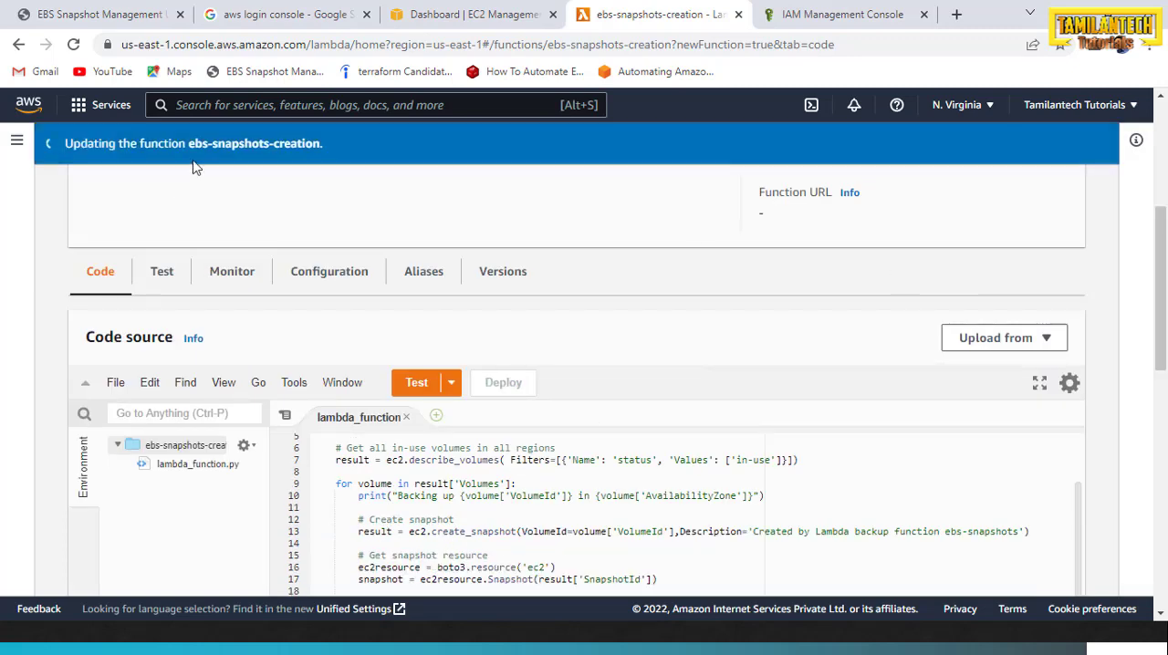
pyautogui.scroll(-3, 647, 418)
pyautogui.scroll(3, 509, 435)
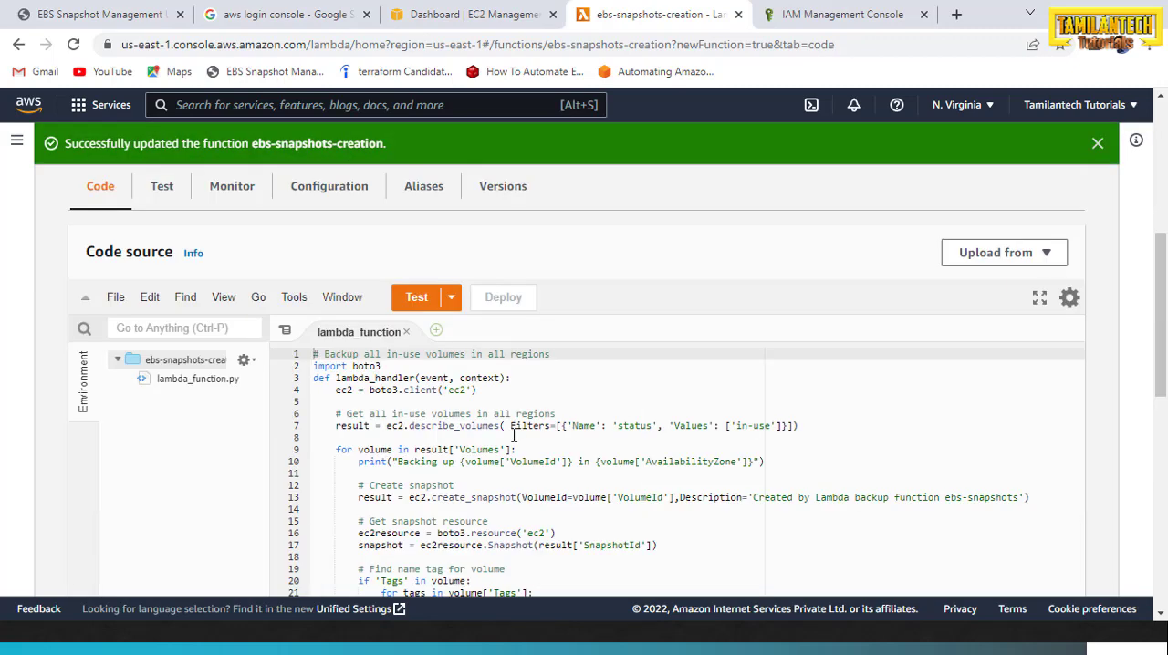
# In the function's general configuration, set the timeout to 1 min 3 sec and save the settings
pyautogui.click(306, 193)
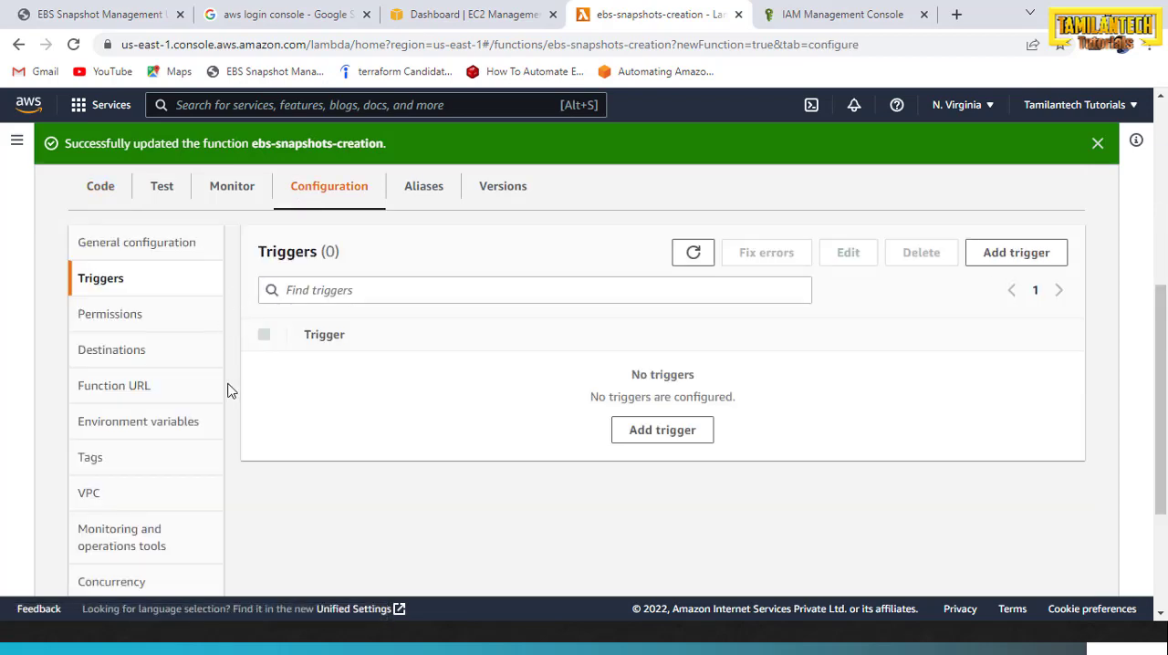
pyautogui.click(164, 248)
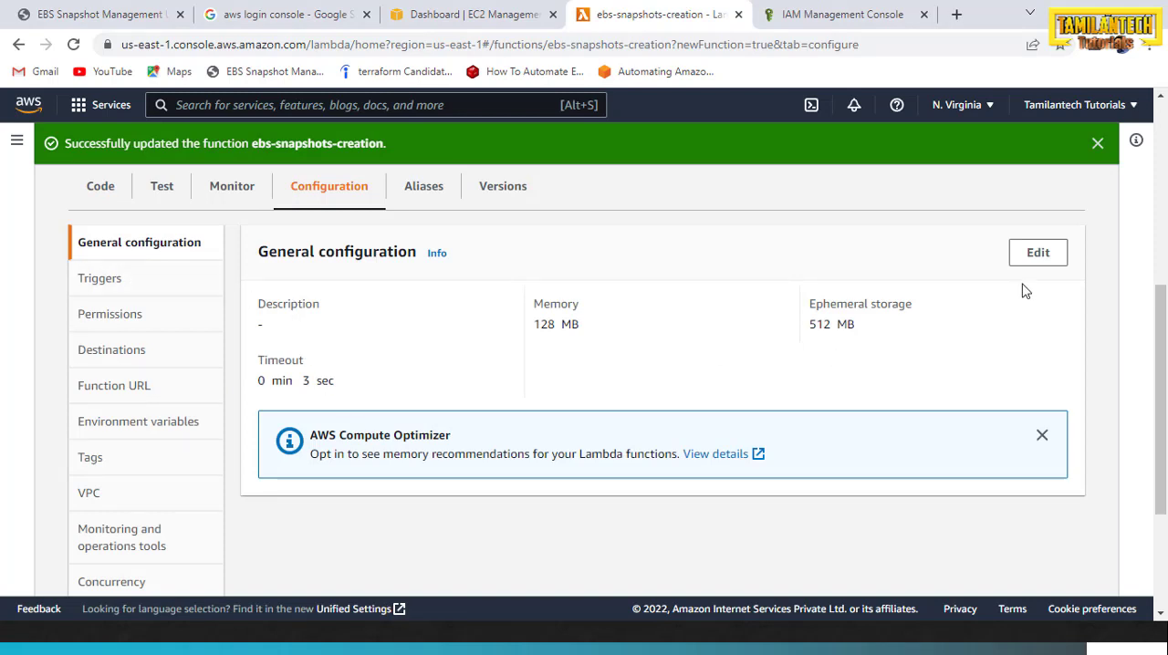
pyautogui.click(1026, 256)
pyautogui.click(118, 325)
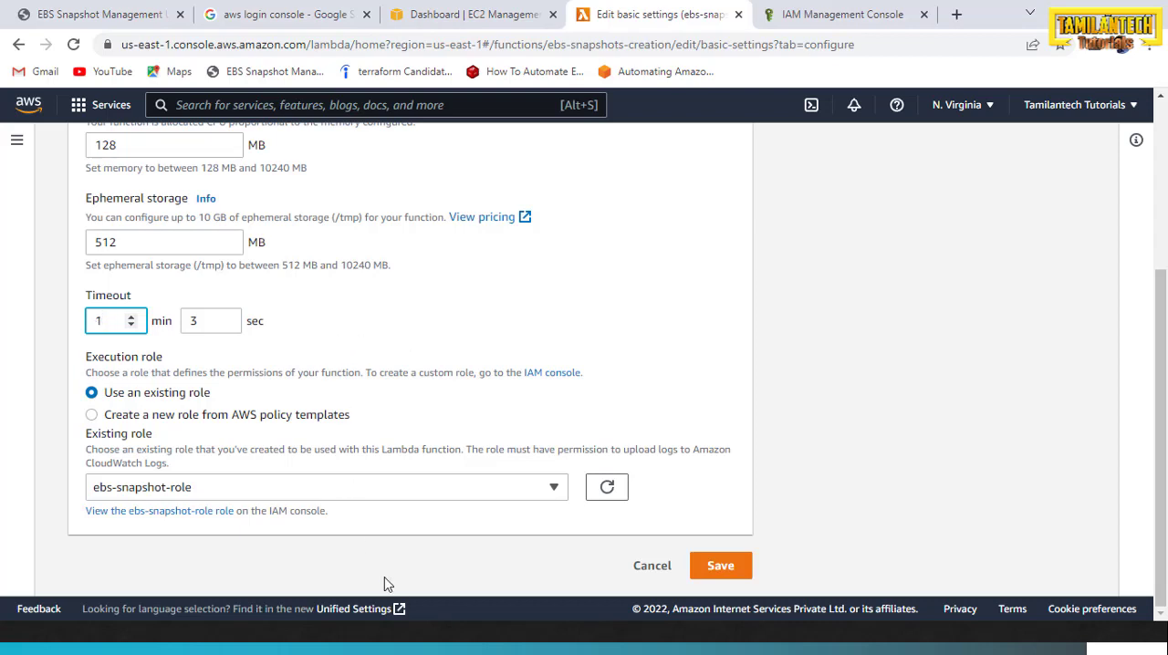
pyautogui.click(718, 581)
# Switch to the PowerPoint slide show to check the list of steps and services, and return to the browser
pyautogui.hotkey('alt', 'Tab')
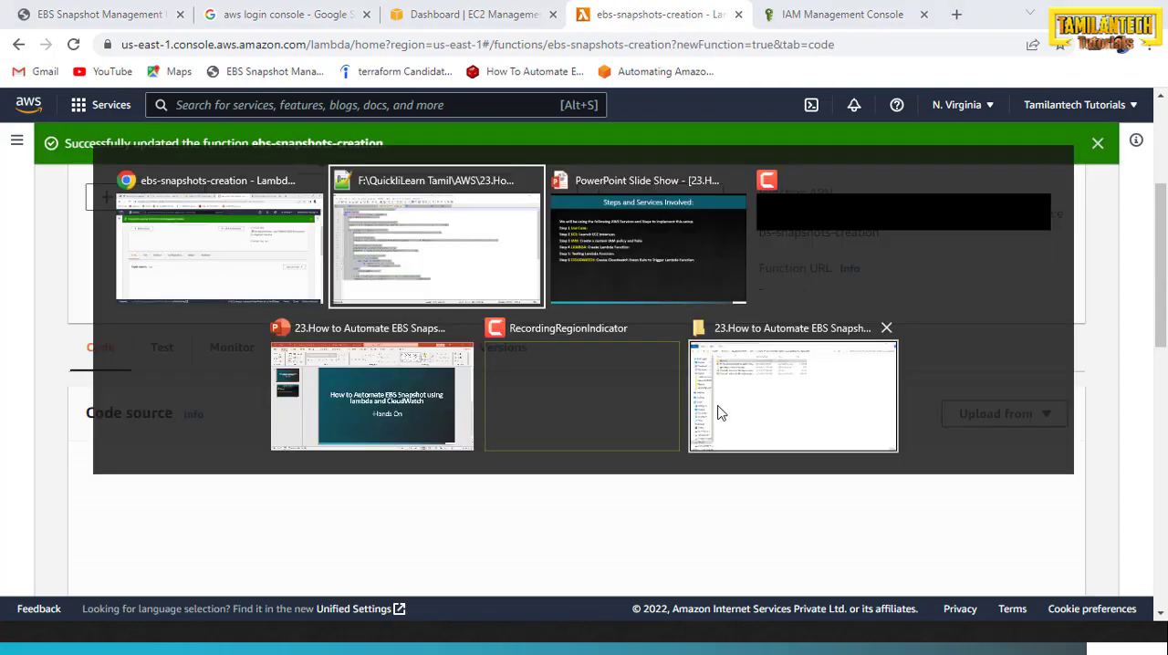
pyautogui.hotkey('alt', 'Tab')
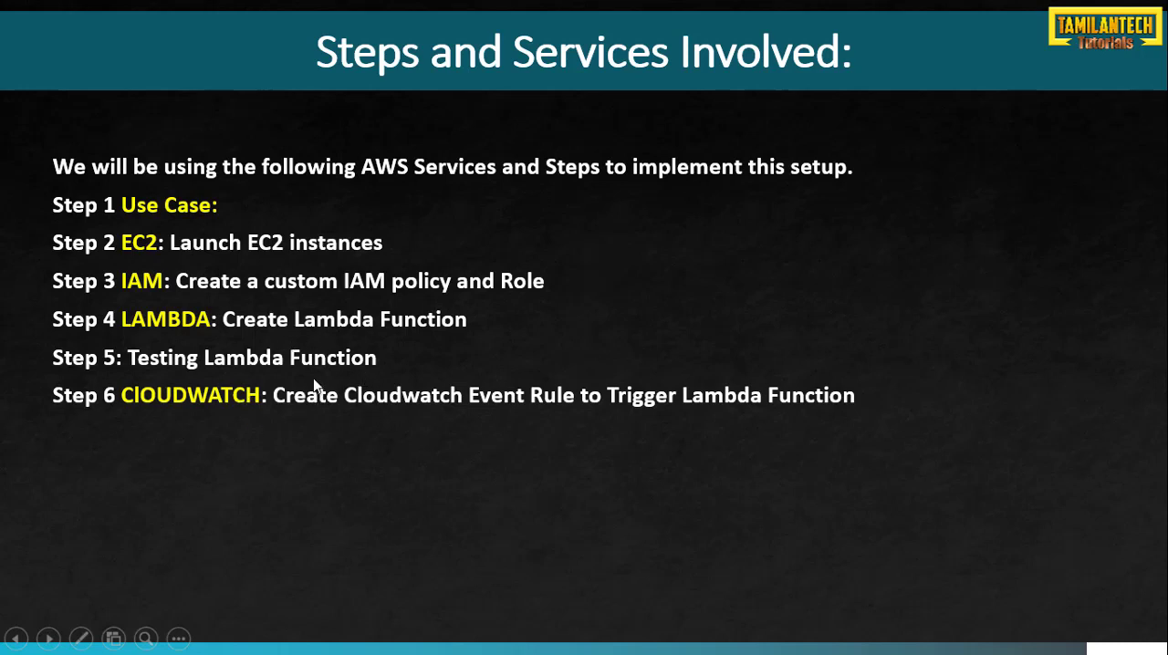
pyautogui.hotkey('alt', 'Tab')
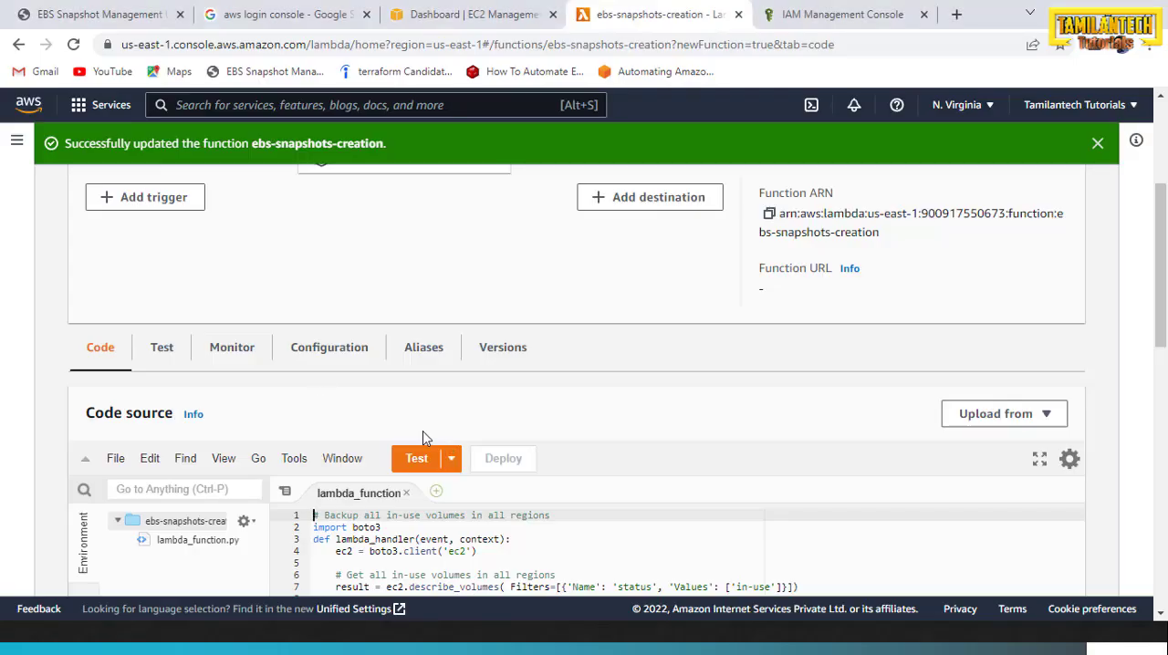
# Start configuring a new test event for the Lambda function, ready to enter its event name
pyautogui.scroll(-1, 419, 301)
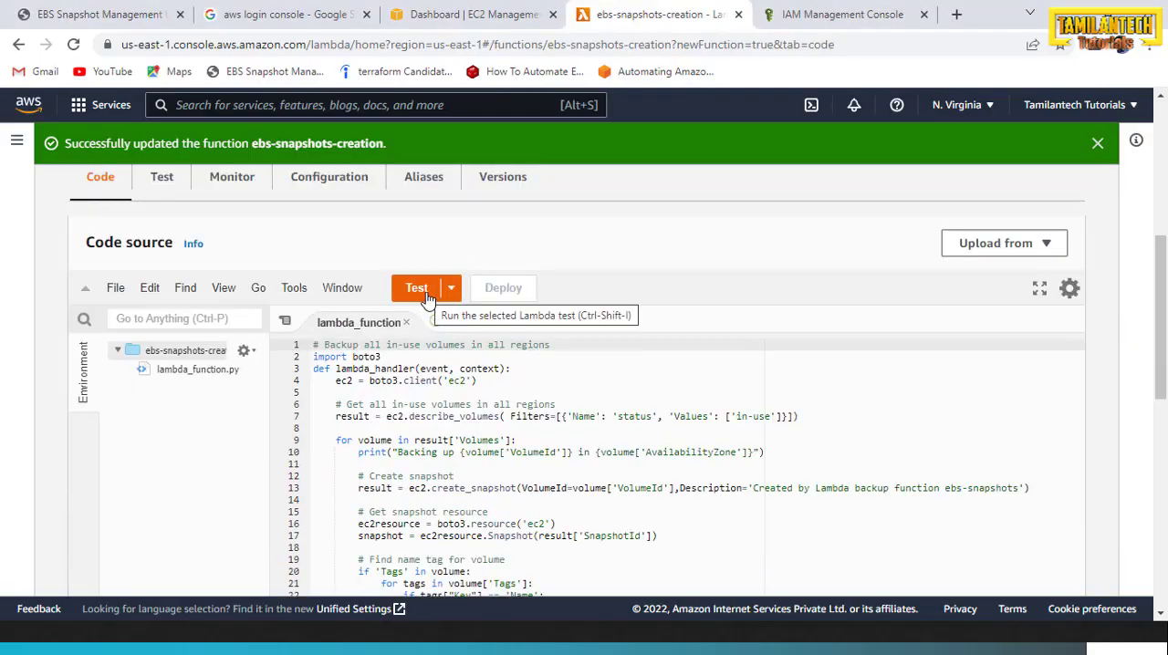
pyautogui.click(426, 294)
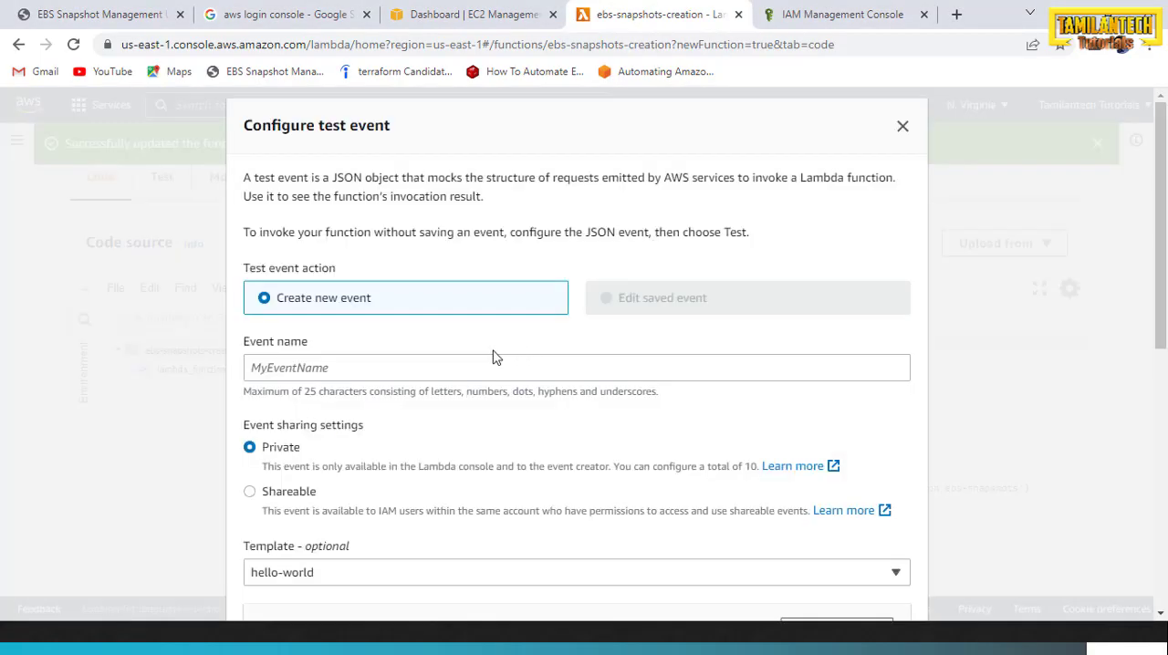
pyautogui.scroll(-1, 365, 339)
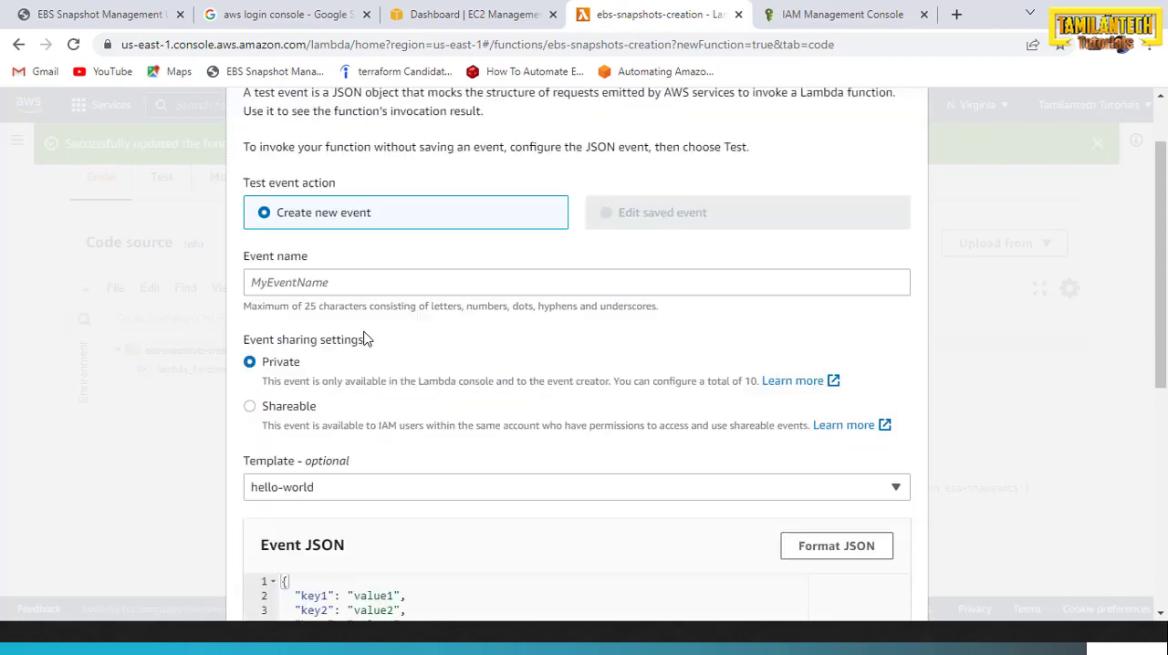
pyautogui.click(341, 281)
# Switch to Notepad++ and copy the test name ebs-snapshots-creation-test from the notes in new 2
pyautogui.hotkey('alt', 'Tab')
pyautogui.hotkey('alt', 'Tab')
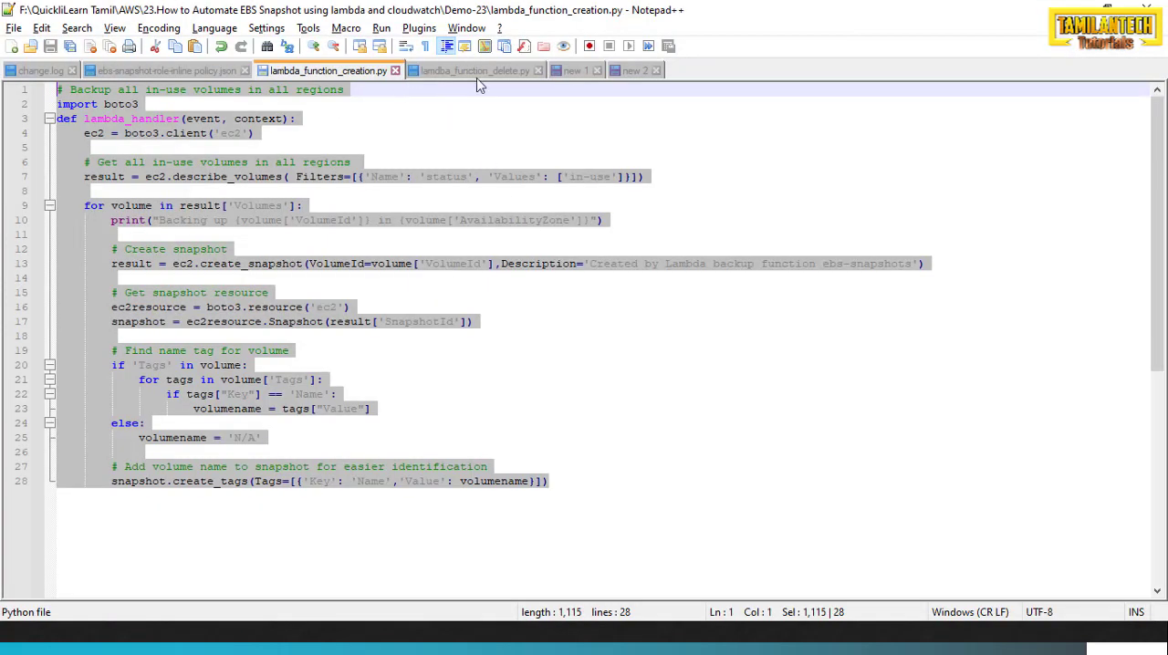
pyautogui.click(637, 75)
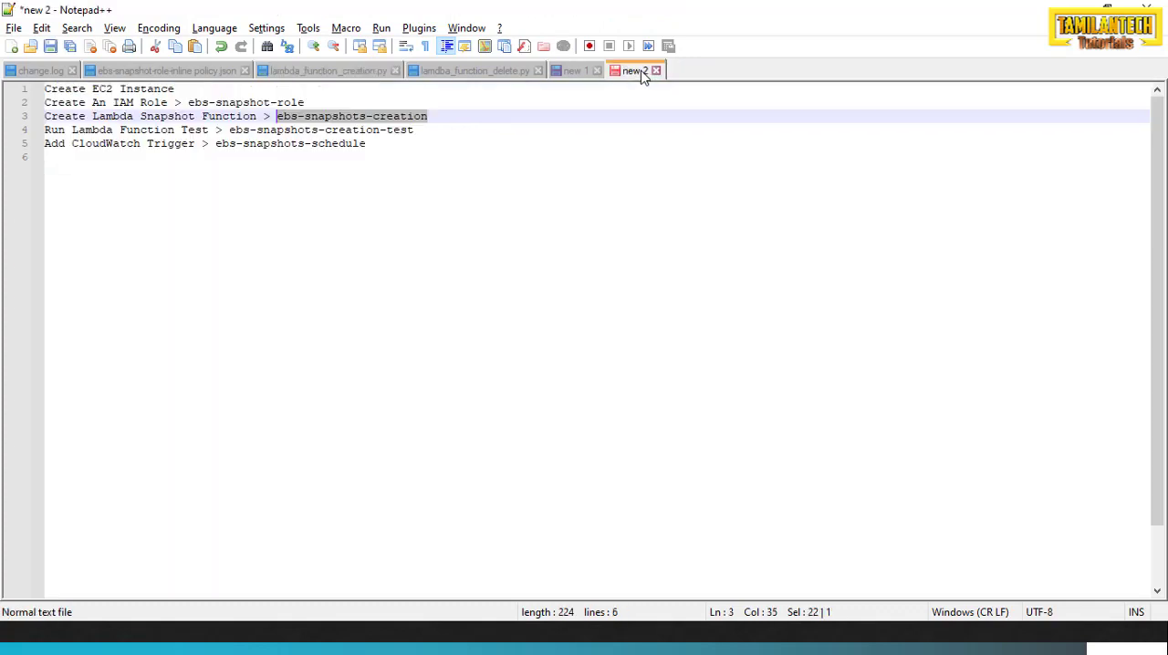
pyautogui.click(338, 226)
pyautogui.moveTo(416, 130); pyautogui.dragTo(233, 131)
pyautogui.hotkey('ctrl', 'c')
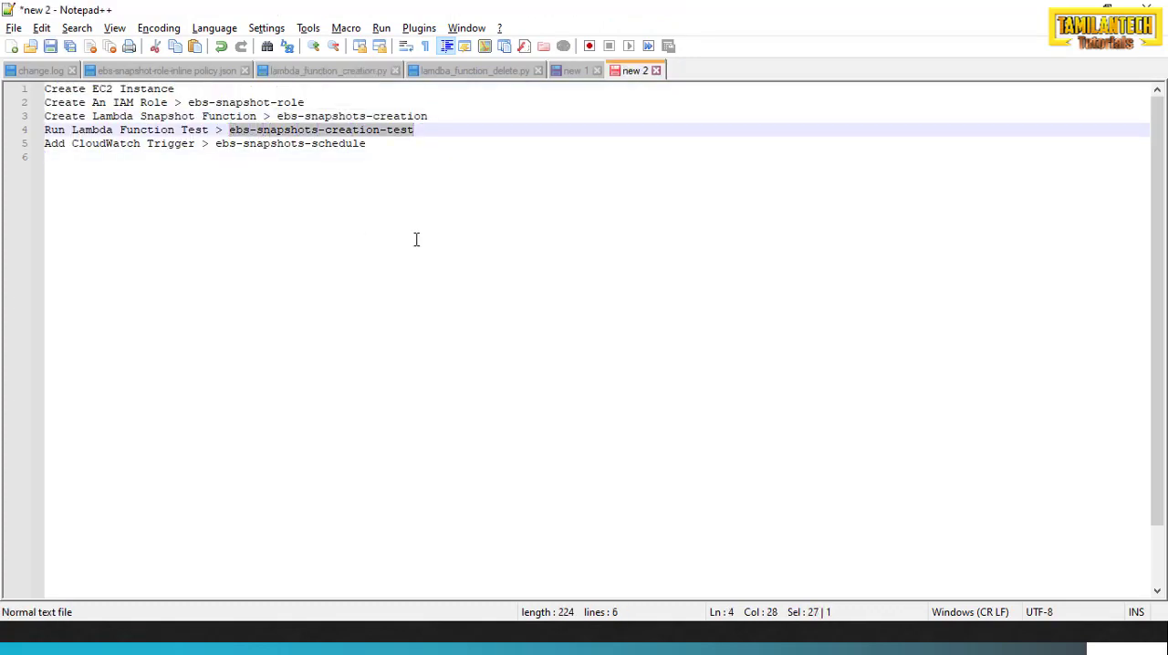
# Back in the browser, paste the copied event name and shorten it to ebssnapshotscreation-test
pyautogui.hotkey('alt', 'Tab')
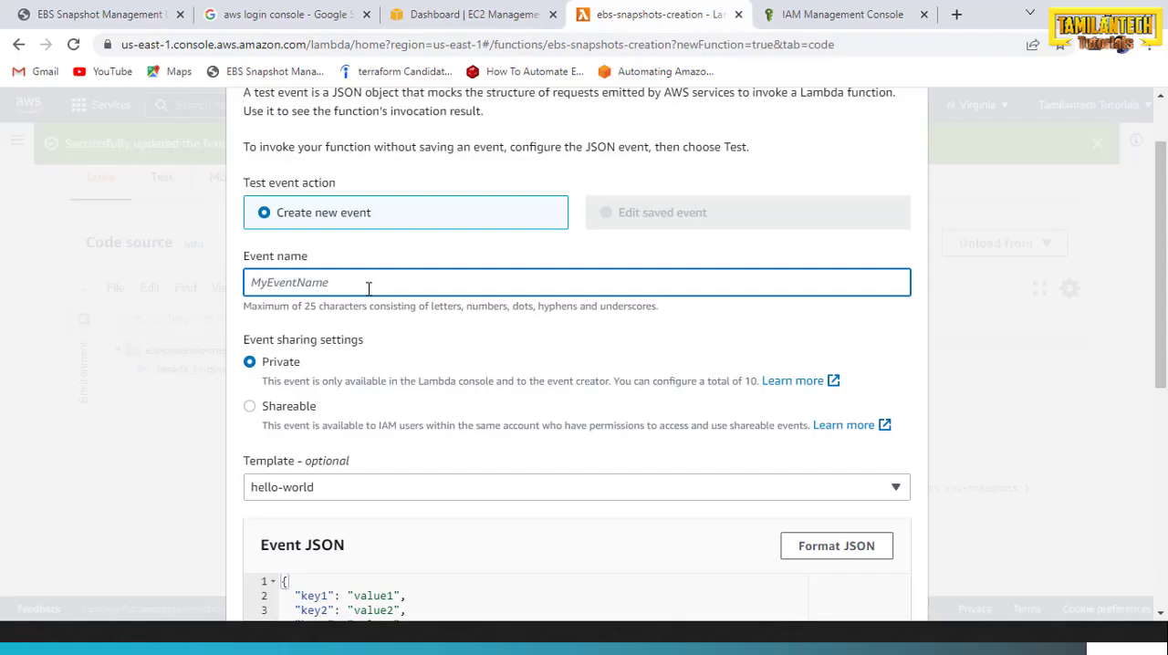
pyautogui.hotkey('ctrl', 'v')
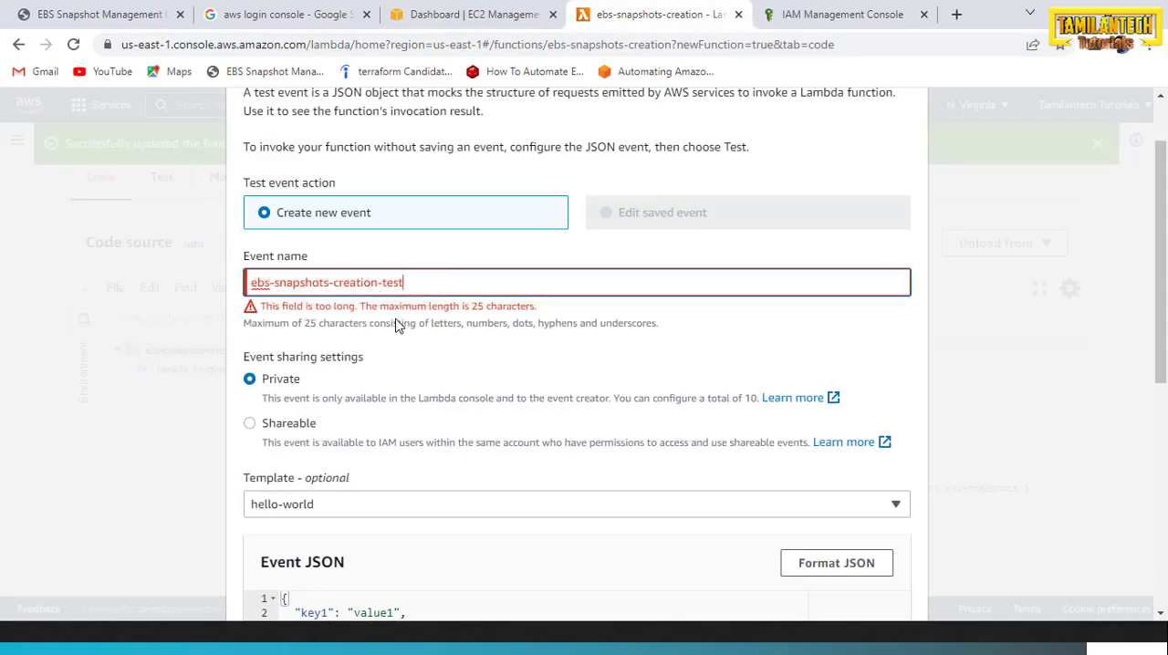
pyautogui.click(276, 283)
pyautogui.press('BackSpace')
pyautogui.click(333, 283)
pyautogui.press('BackSpace')
pyautogui.scroll(-2, 430, 265)
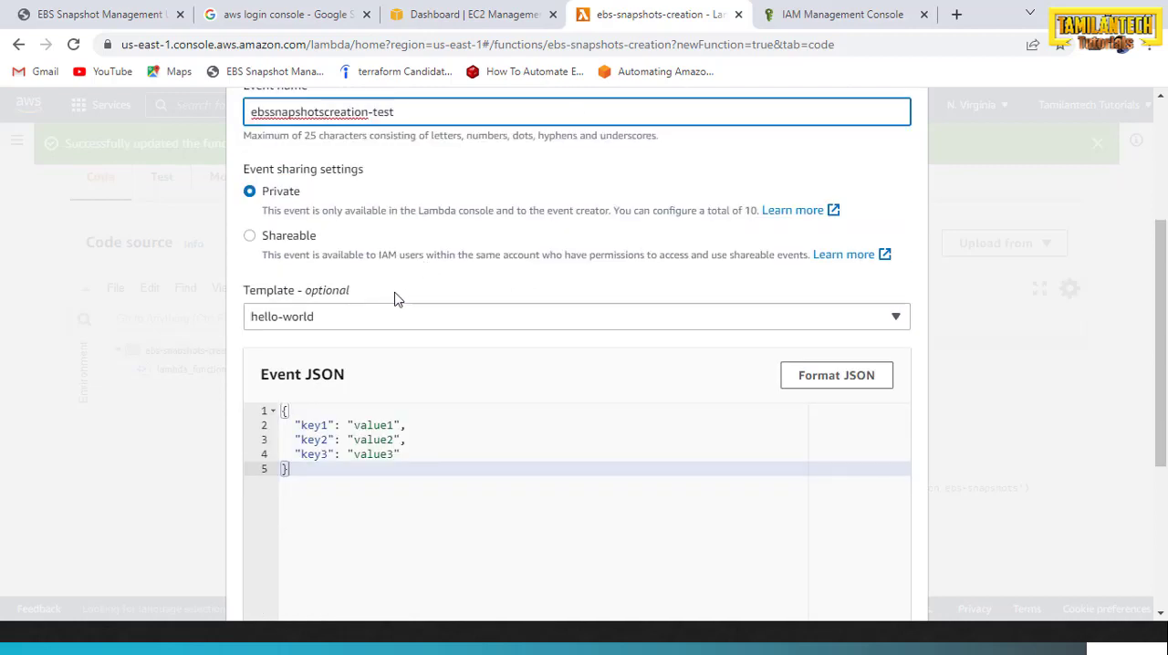
pyautogui.click(377, 323)
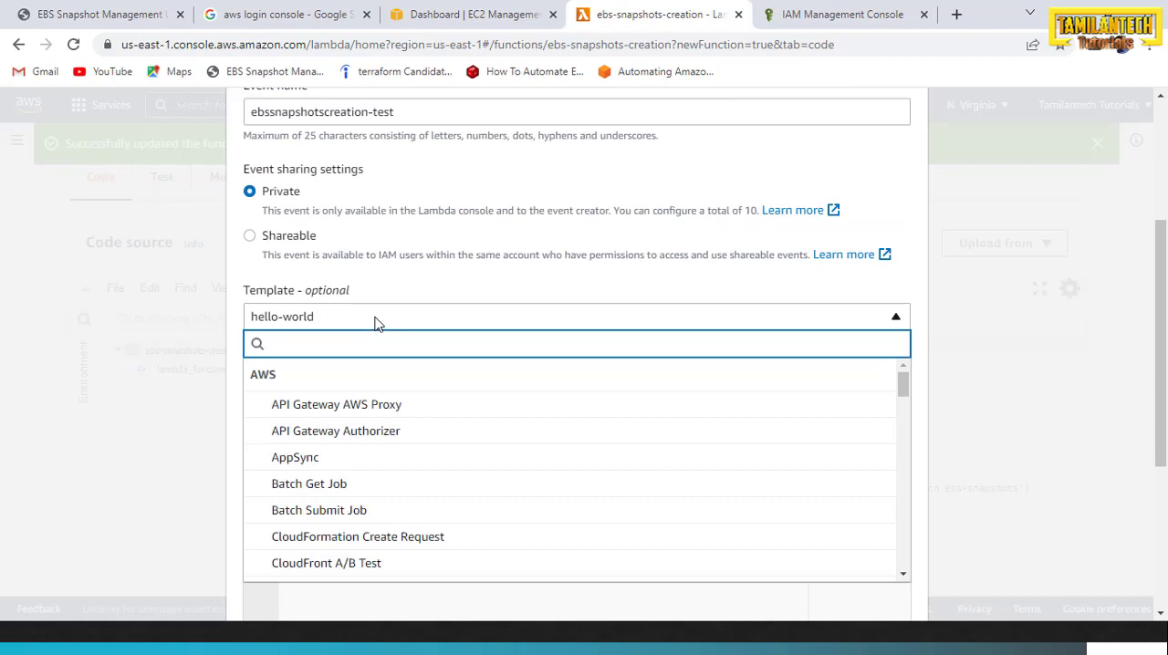
pyautogui.write('cloudw')
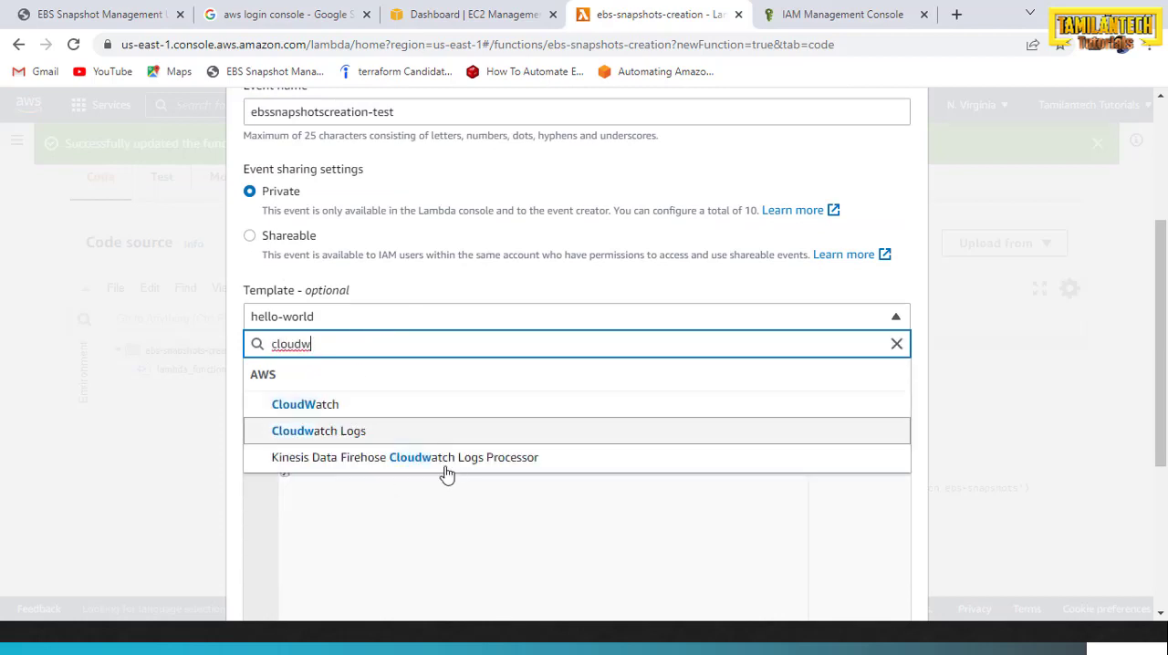
pyautogui.click(556, 551)
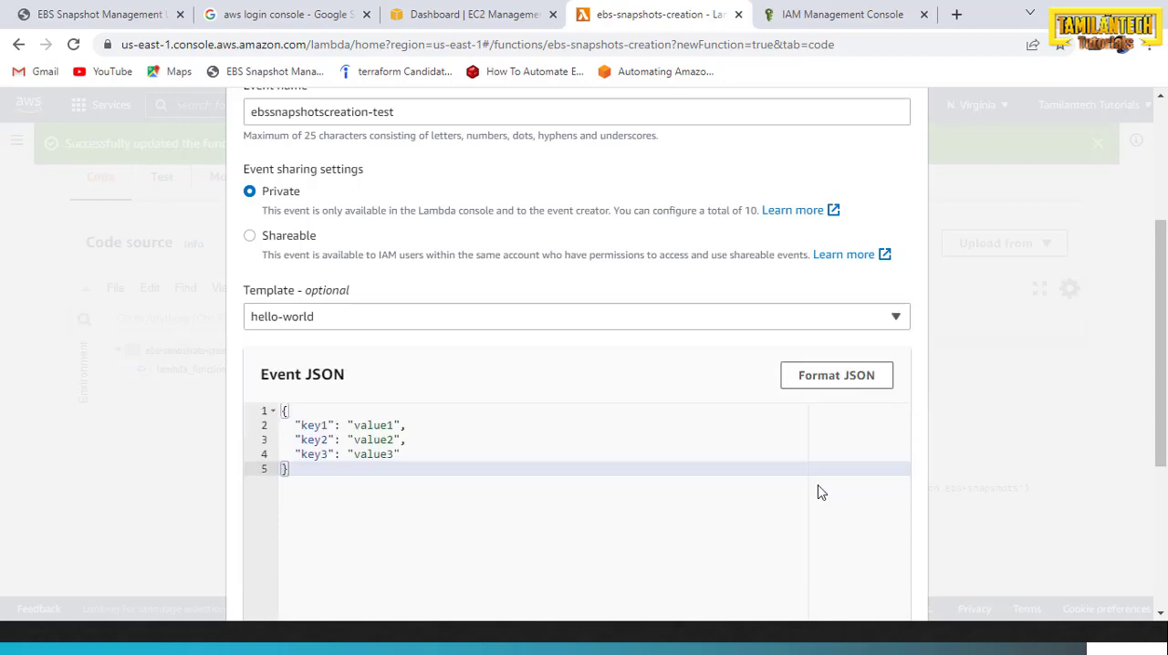
# Save the test event with the hello-world template and run the function with it
pyautogui.scroll(-4, 456, 374)
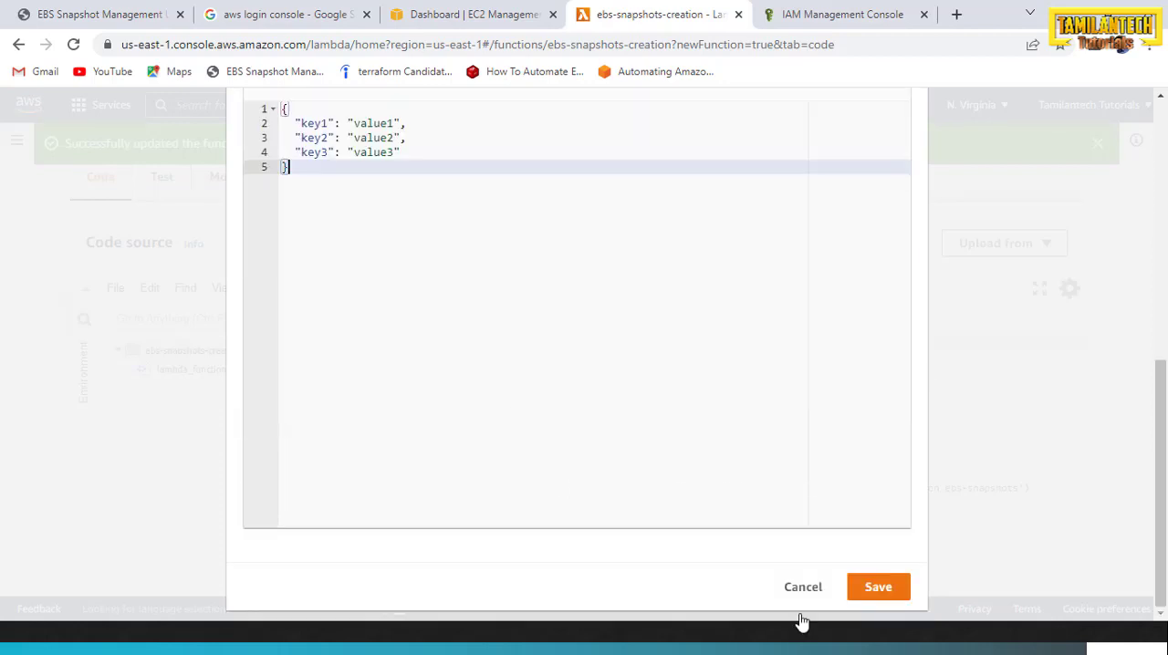
pyautogui.click(860, 586)
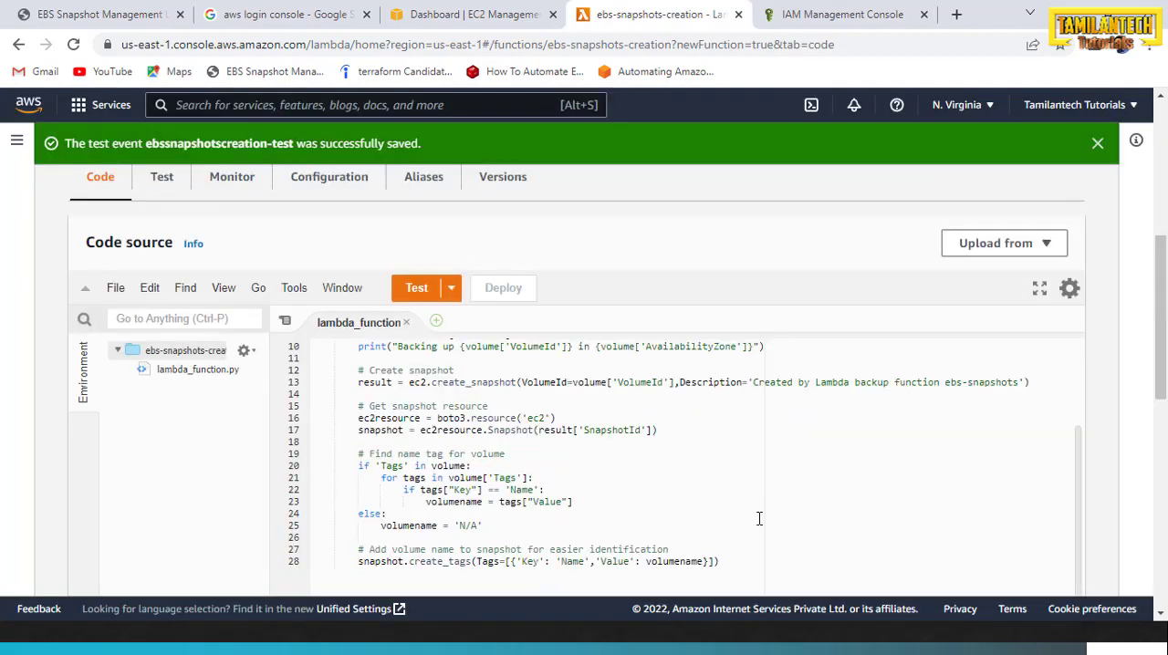
pyautogui.scroll(-4, 646, 493)
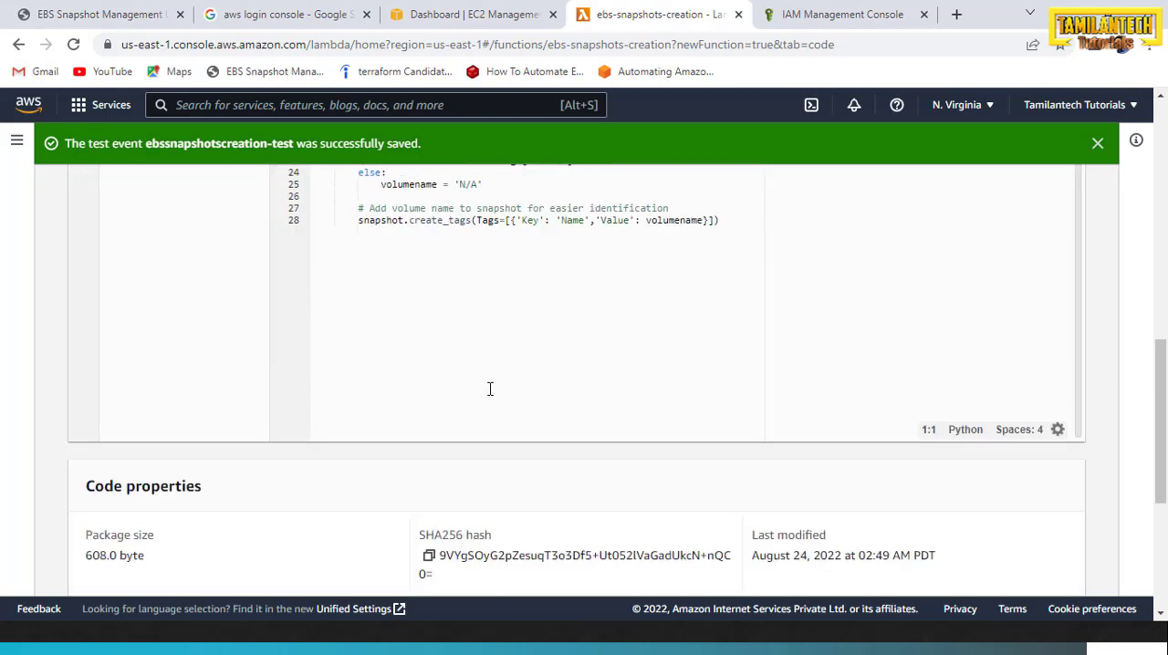
pyautogui.scroll(5, 490, 388)
pyautogui.click(412, 327)
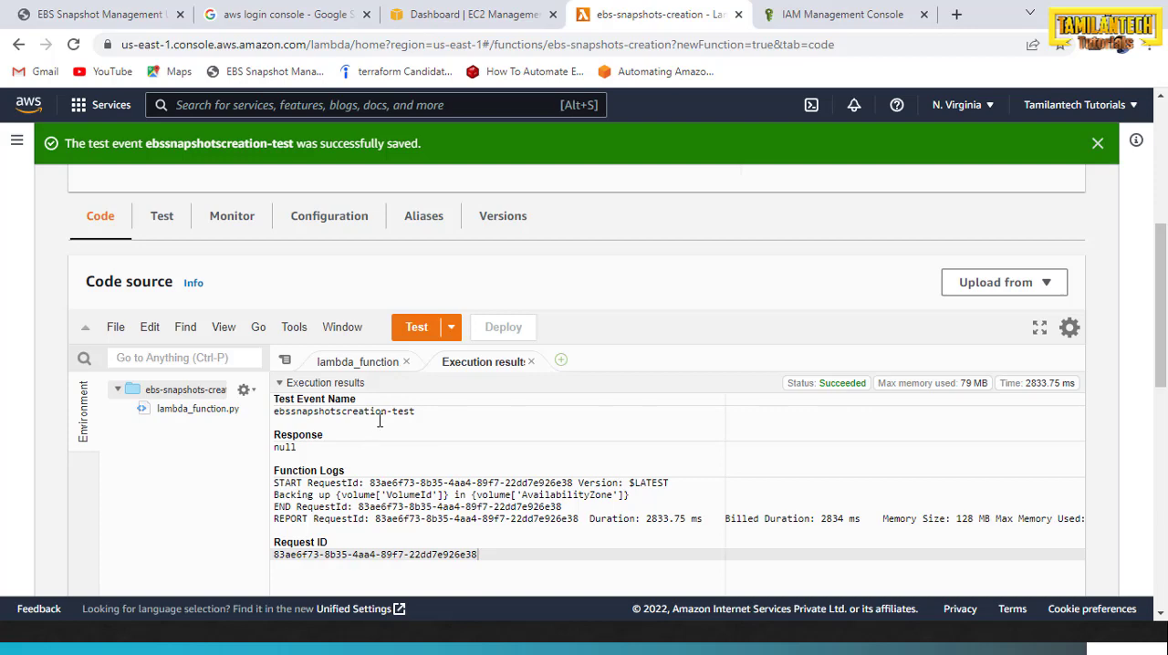
pyautogui.scroll(-1, 380, 420)
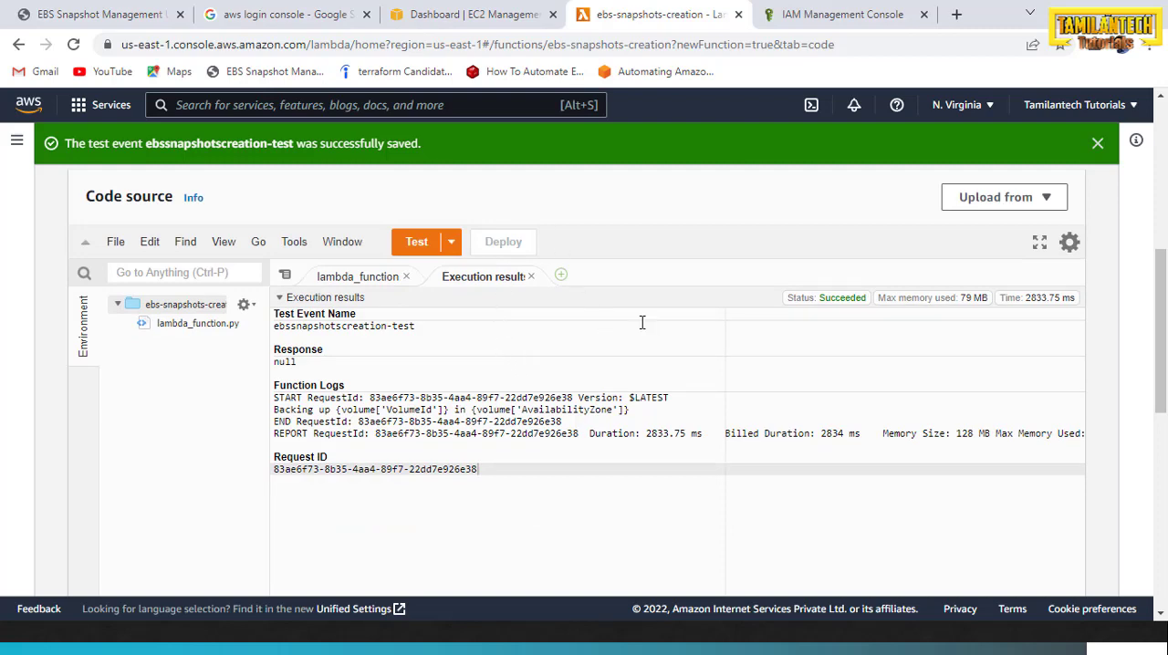
# Open the EBS snapshots list in the EC2 console and check the snapshot's description, status, start time and progress
pyautogui.click(502, 15)
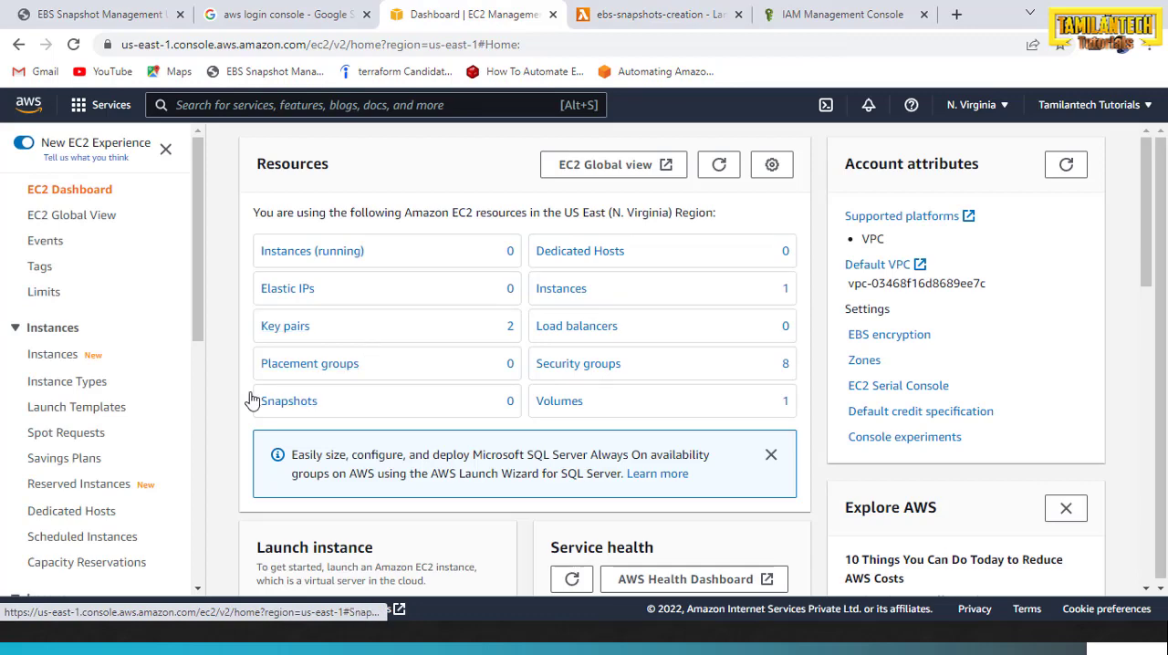
pyautogui.moveTo(201, 308); pyautogui.dragTo(194, 447)
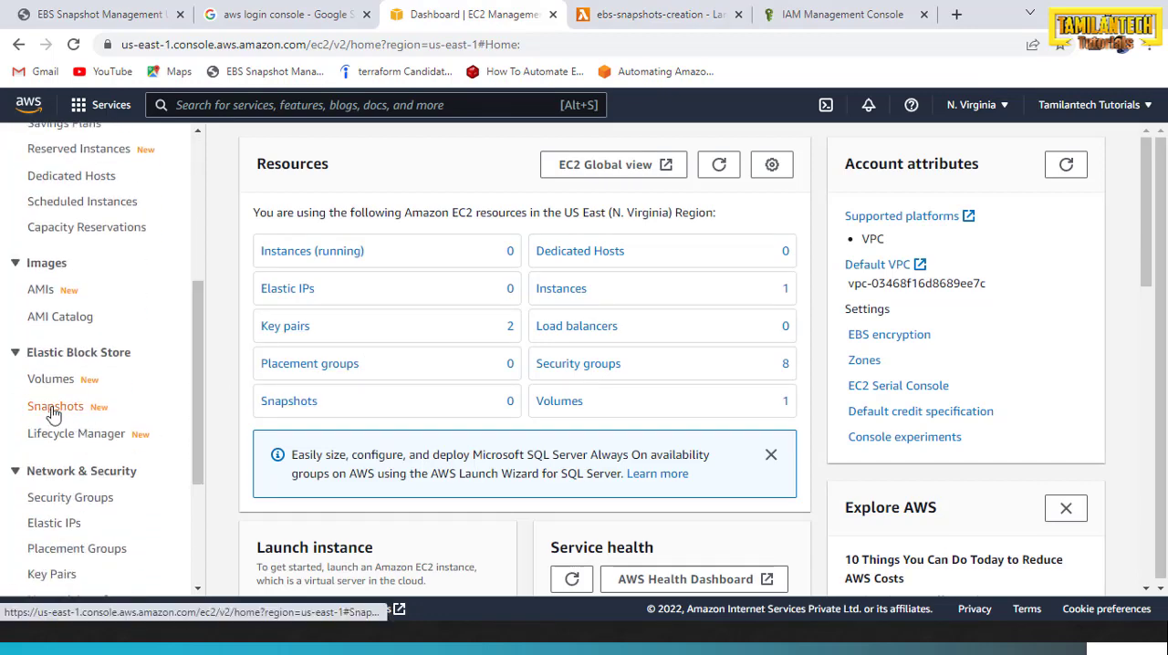
pyautogui.click(53, 410)
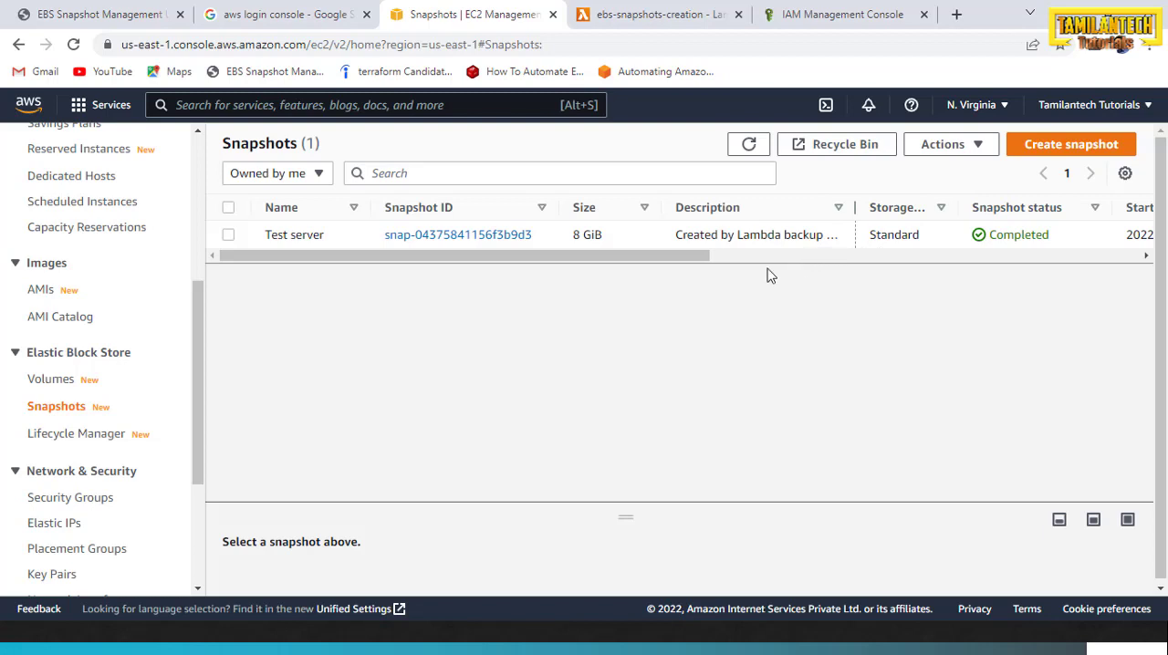
pyautogui.moveTo(672, 260); pyautogui.dragTo(726, 263)
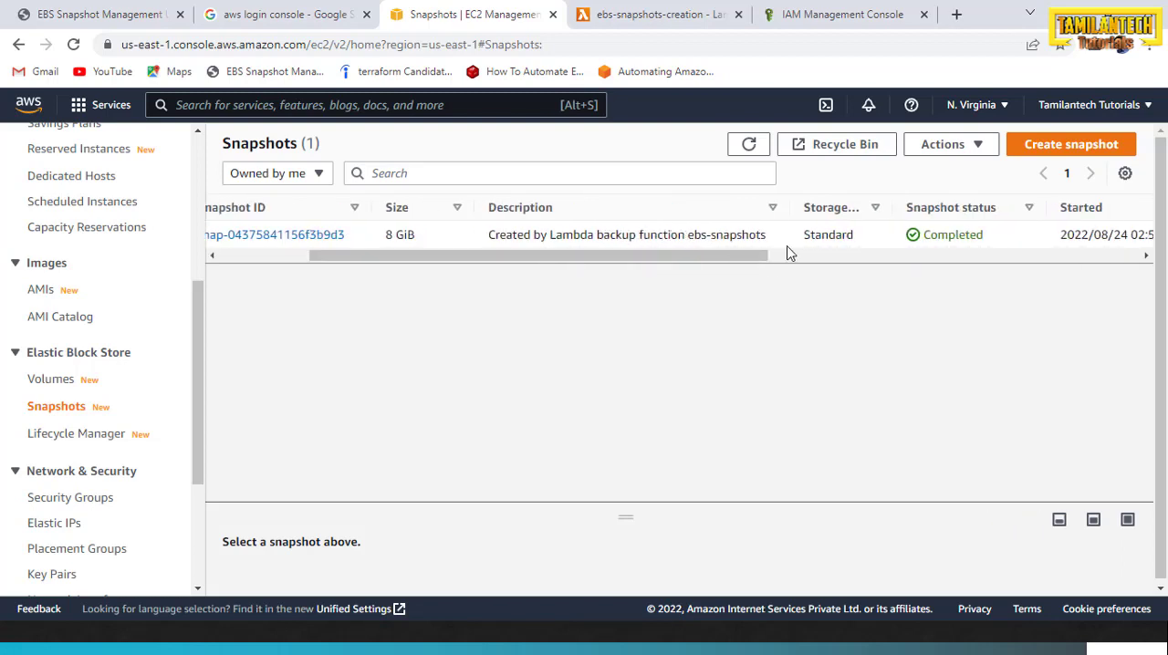
pyautogui.moveTo(711, 255); pyautogui.dragTo(867, 272)
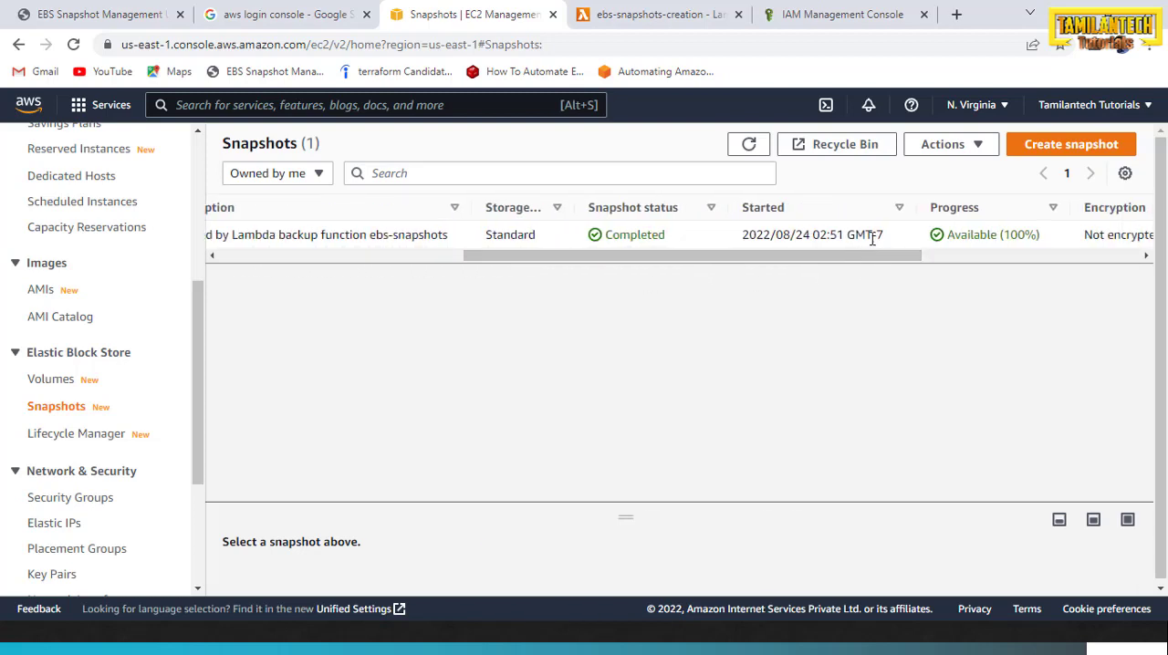
pyautogui.moveTo(801, 255); pyautogui.dragTo(447, 309)
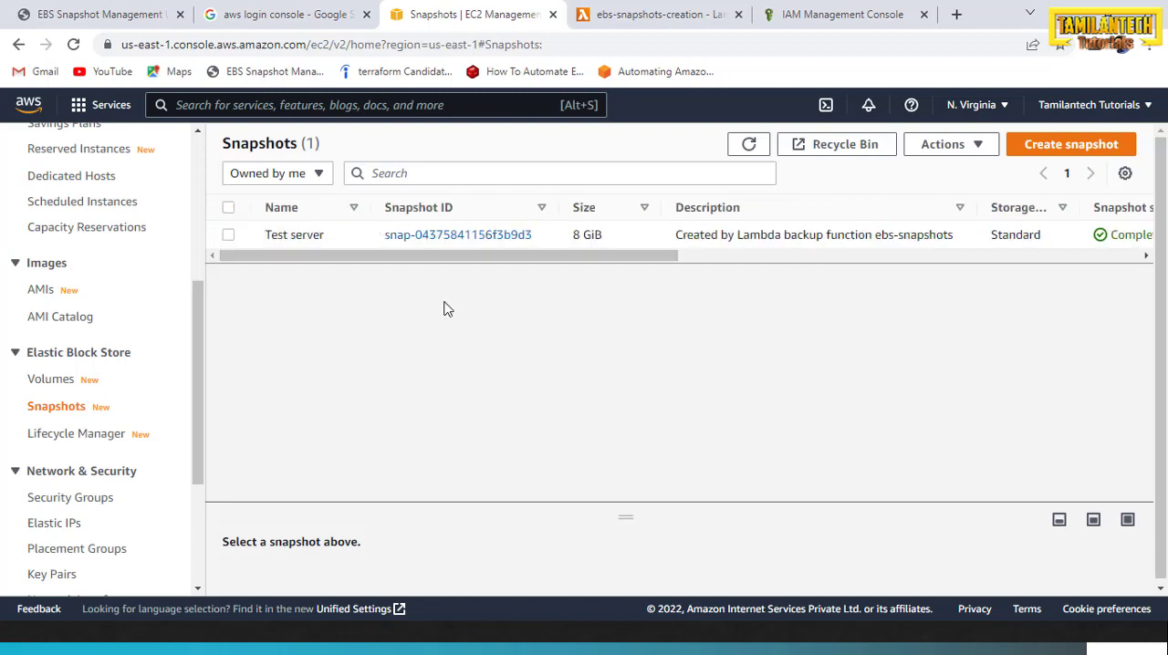
# Switch to the PowerPoint slide show to review the Steps and Services Involved slide, and return to the Lambda function in the browser
pyautogui.click(659, 14)
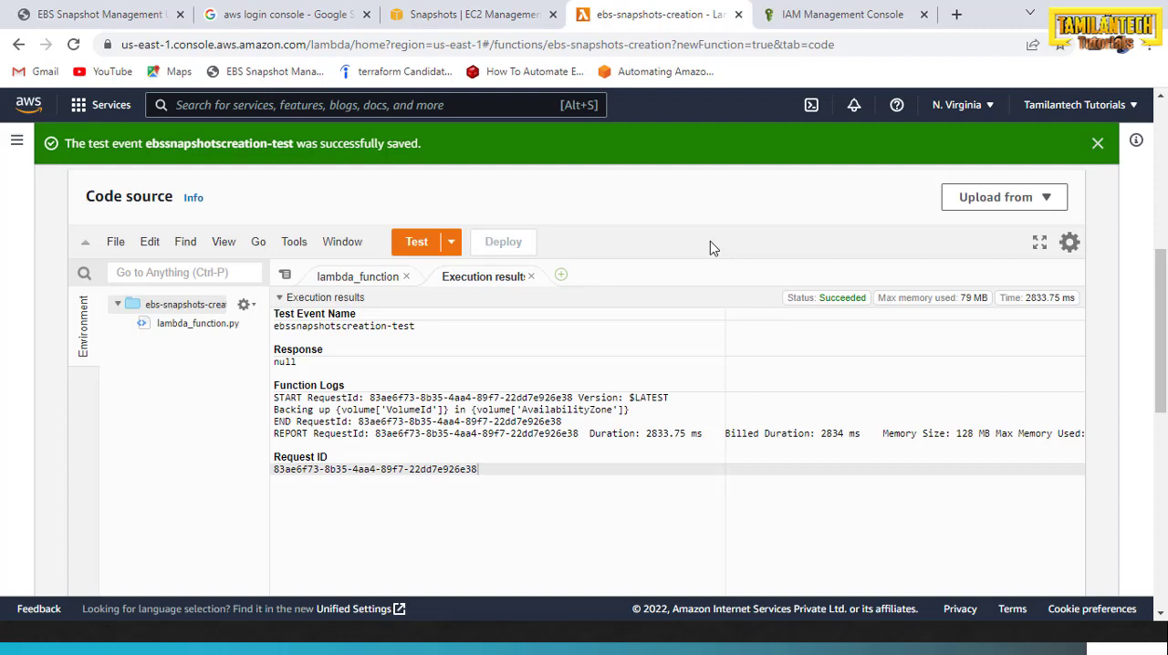
pyautogui.hotkey('alt', 'Tab')
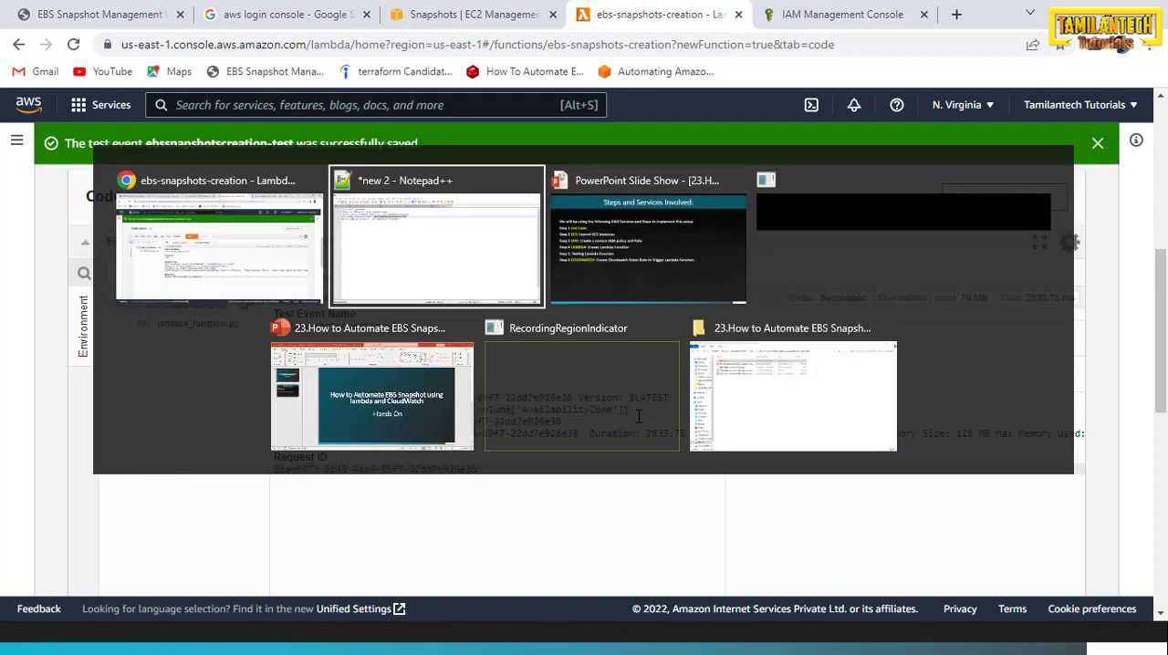
pyautogui.press('Tab')
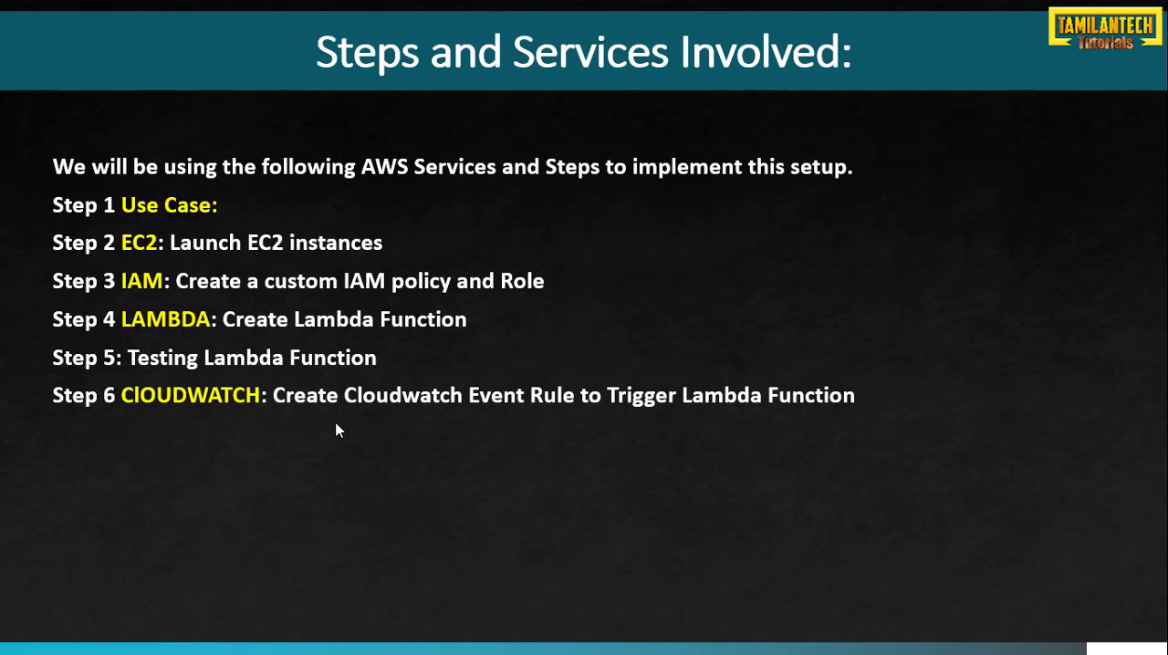
pyautogui.hotkey('alt', 'Tab')
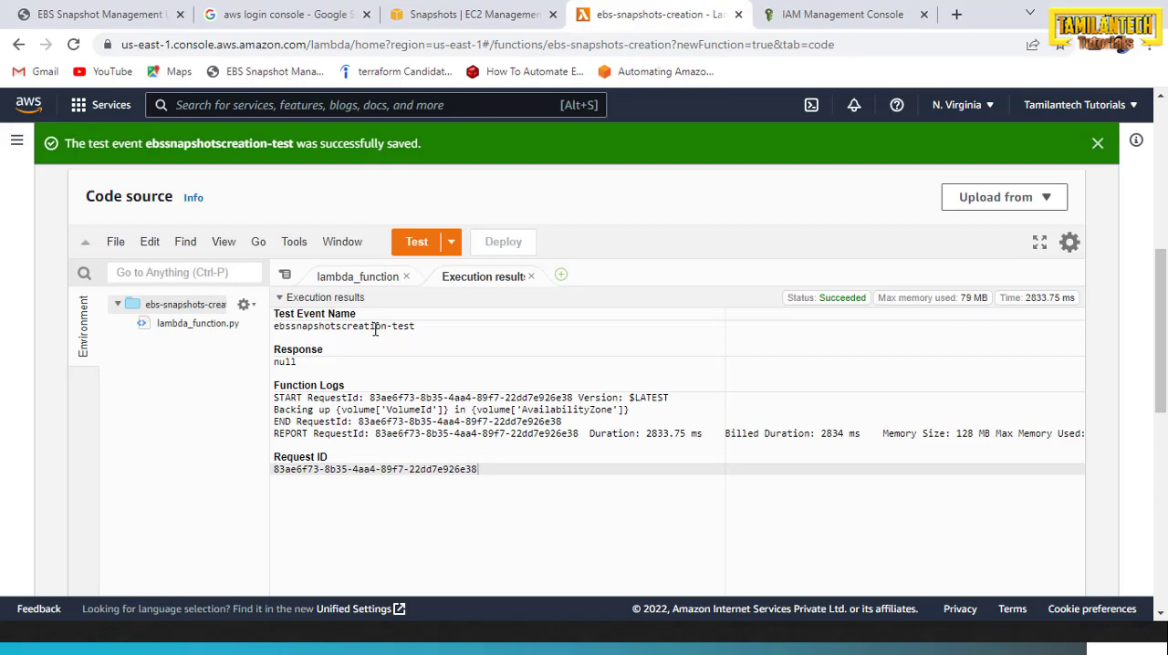
# Start a new trigger for the ebs-snapshots-creation function with EventBridge (CloudWatch Events) as its source
pyautogui.scroll(5, 566, 302)
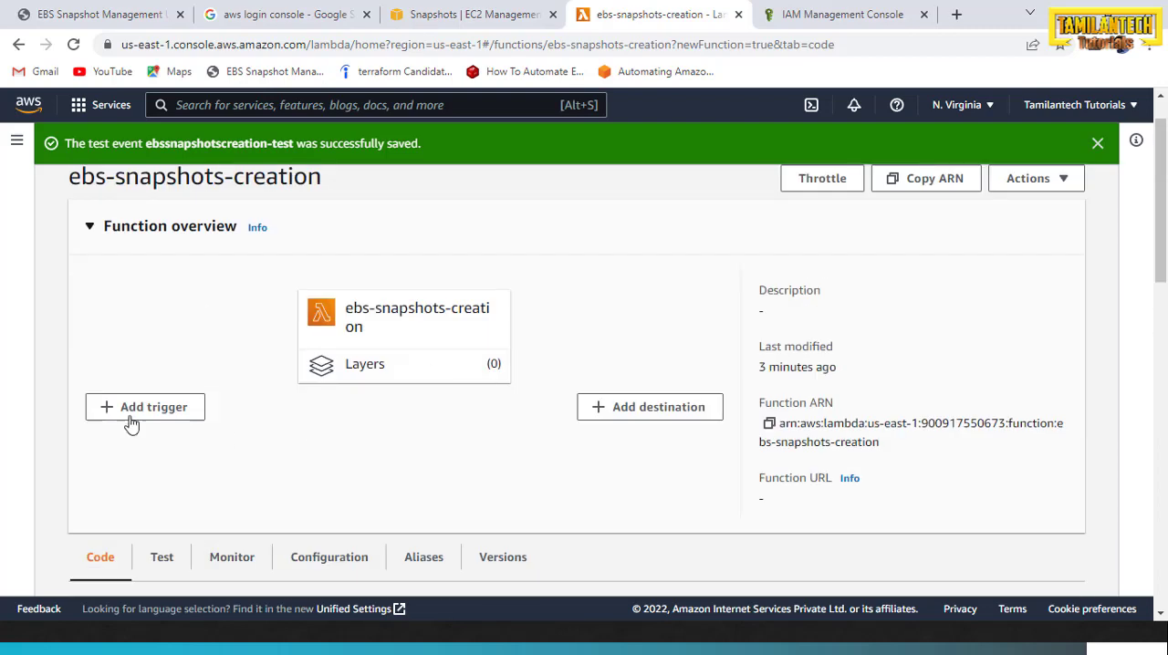
pyautogui.scroll(-1, 276, 412)
pyautogui.scroll(-1, 256, 409)
pyautogui.scroll(3, 183, 410)
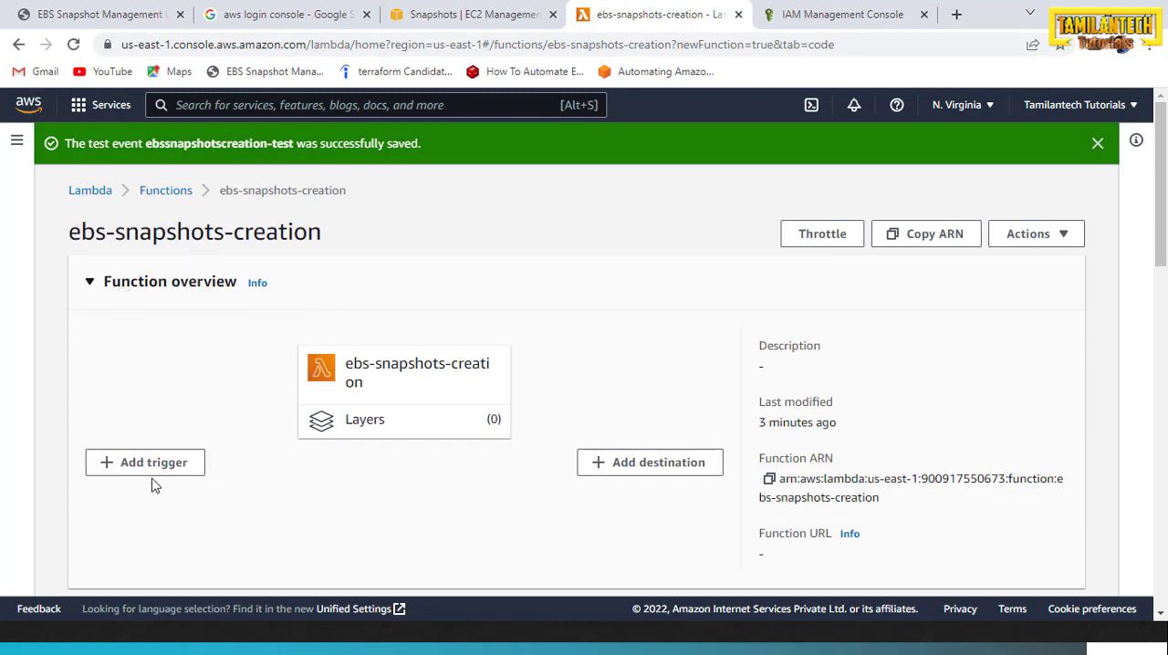
pyautogui.scroll(-2, 150, 484)
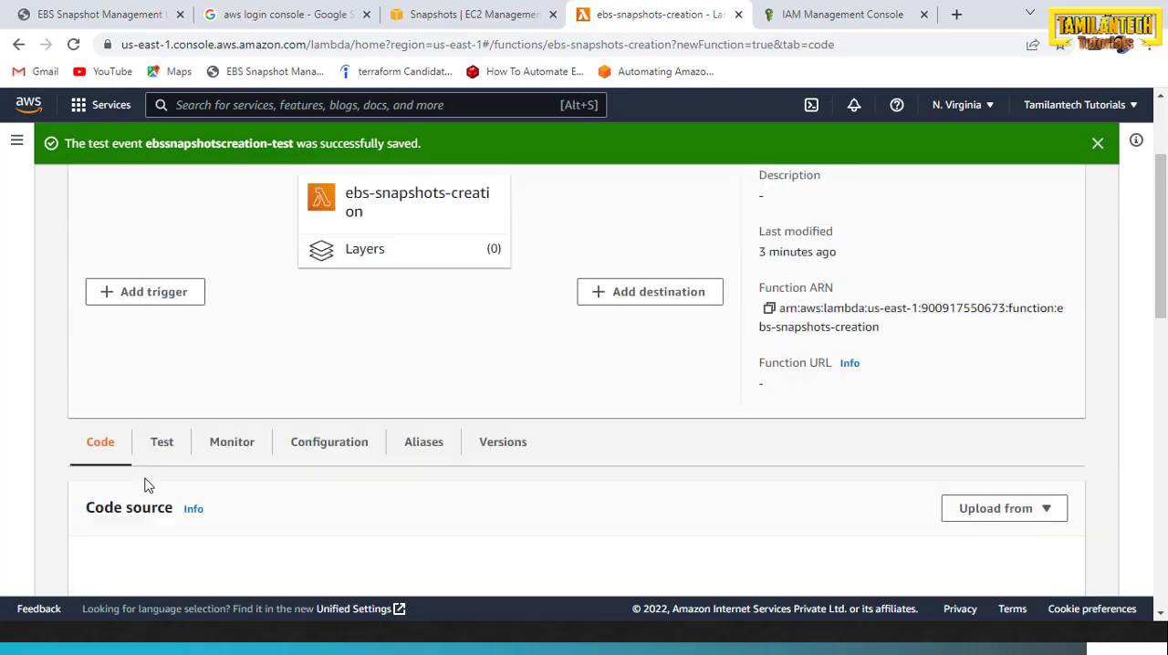
pyautogui.click(147, 292)
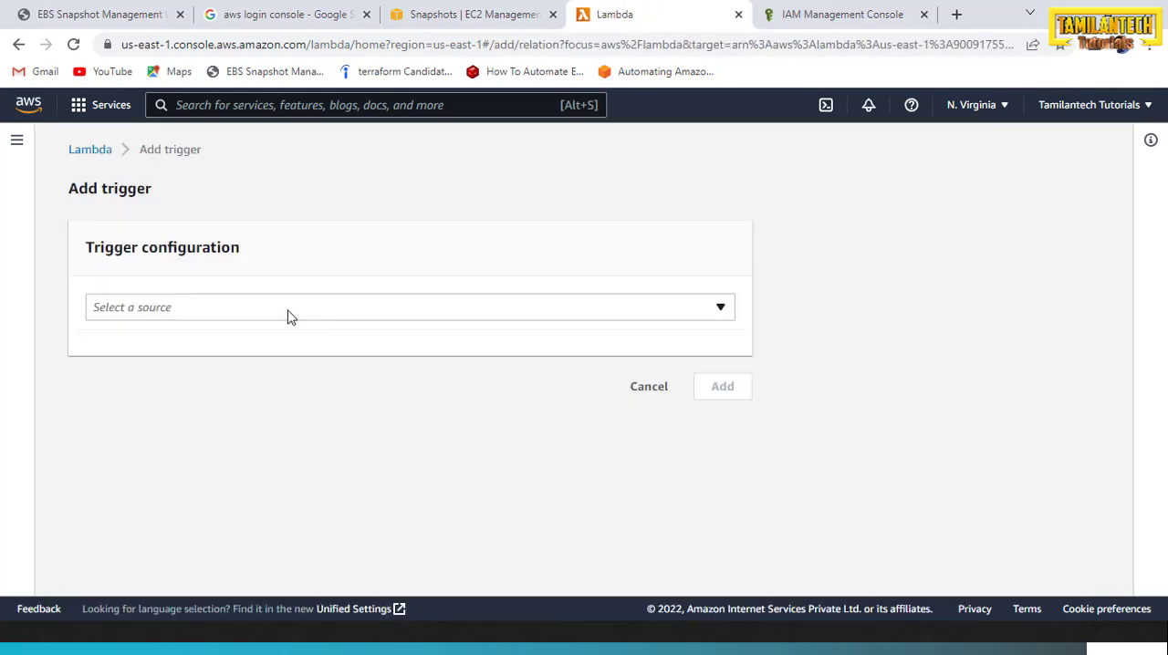
pyautogui.click(331, 311)
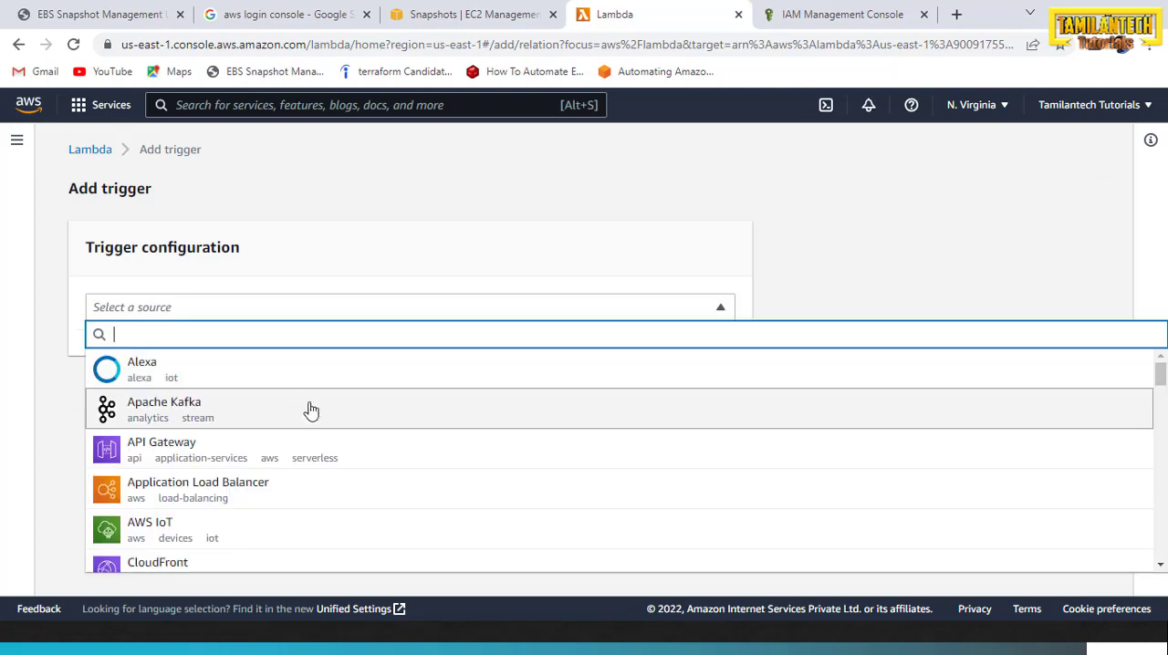
pyautogui.scroll(-1, 337, 474)
pyautogui.scroll(-3, 337, 477)
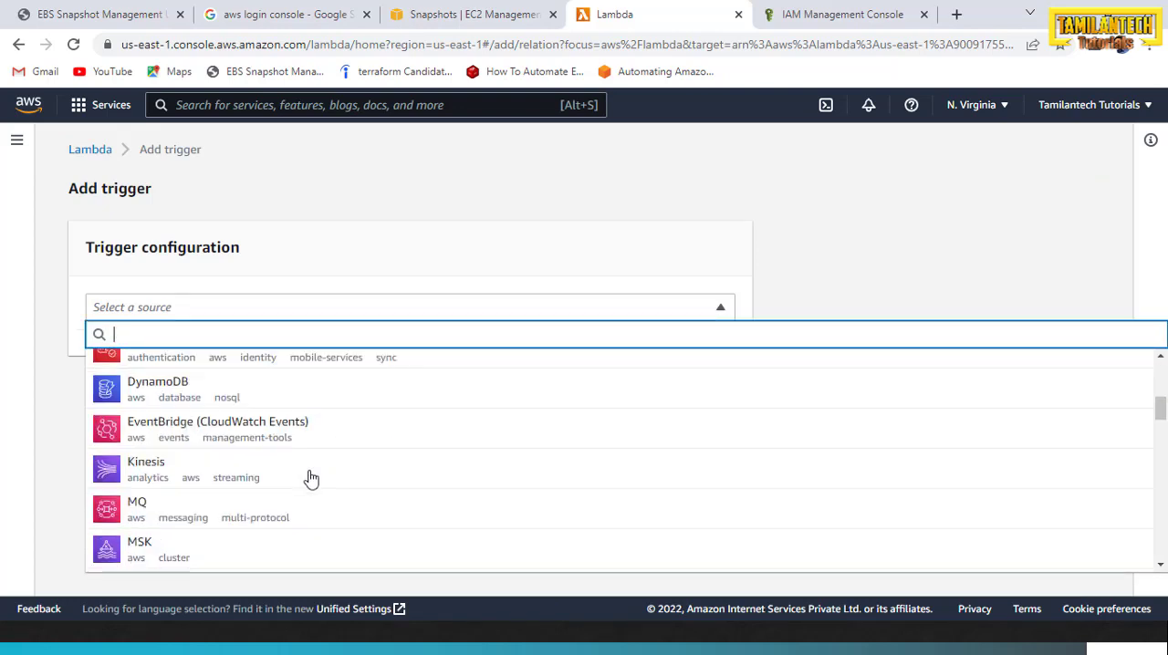
pyautogui.scroll(-2, 310, 477)
pyautogui.scroll(2, 310, 478)
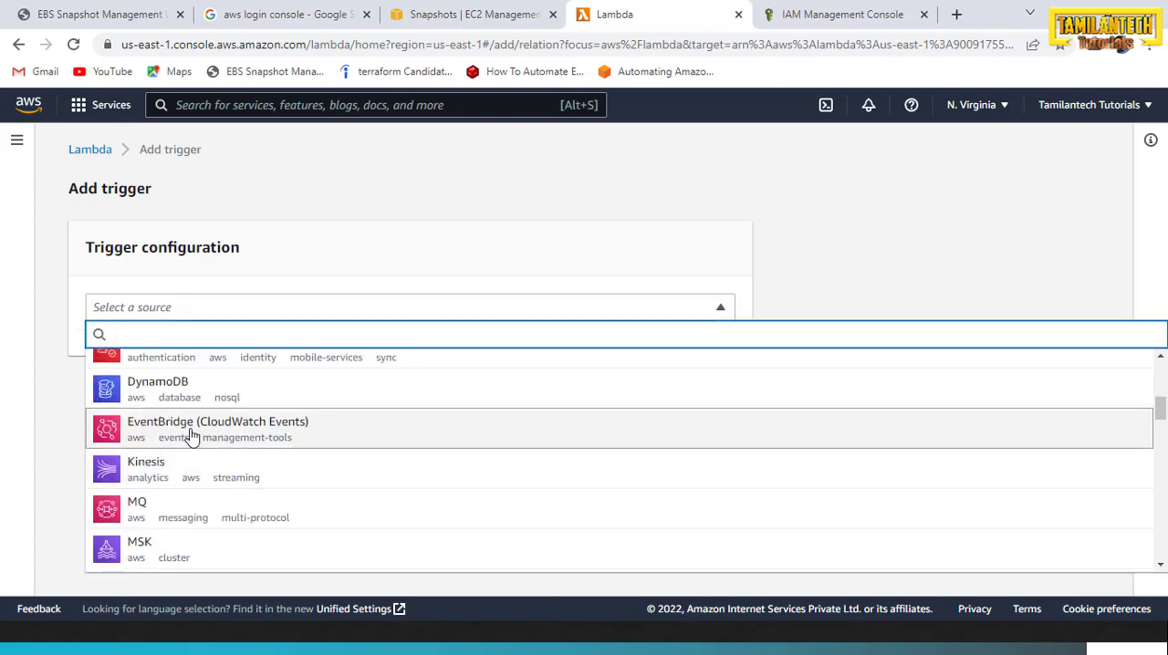
pyautogui.click(134, 434)
# Choose to create a new rule for the trigger and name it ebssnapshotcreation
pyautogui.scroll(-1, 258, 445)
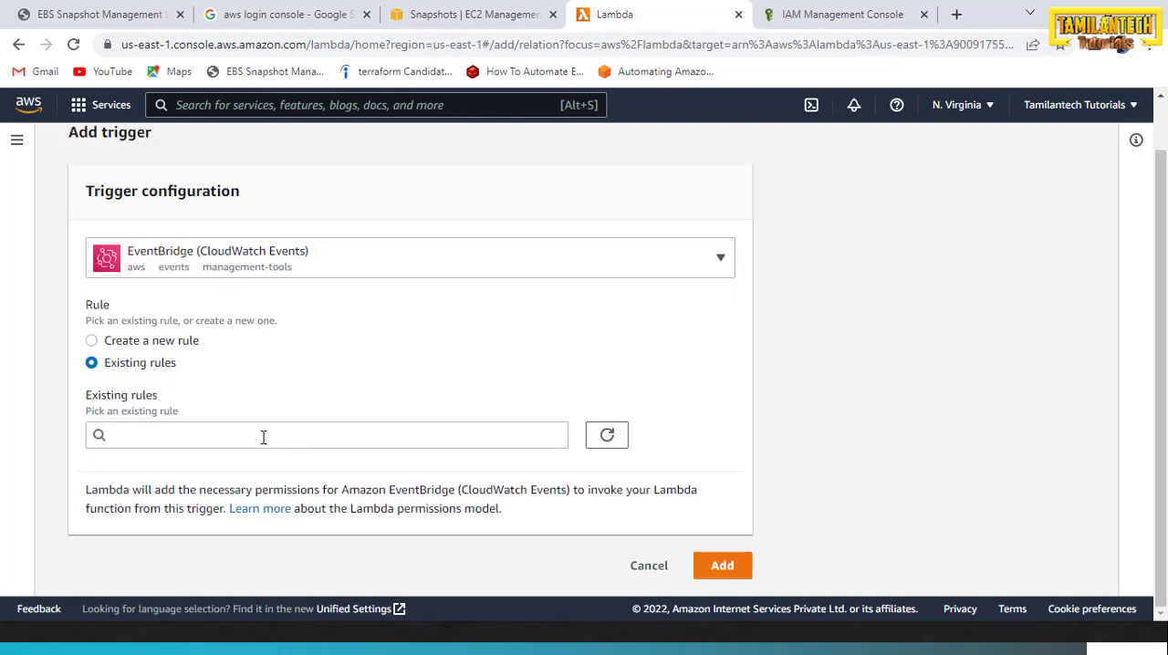
pyautogui.click(264, 437)
pyautogui.click(294, 368)
pyautogui.click(146, 340)
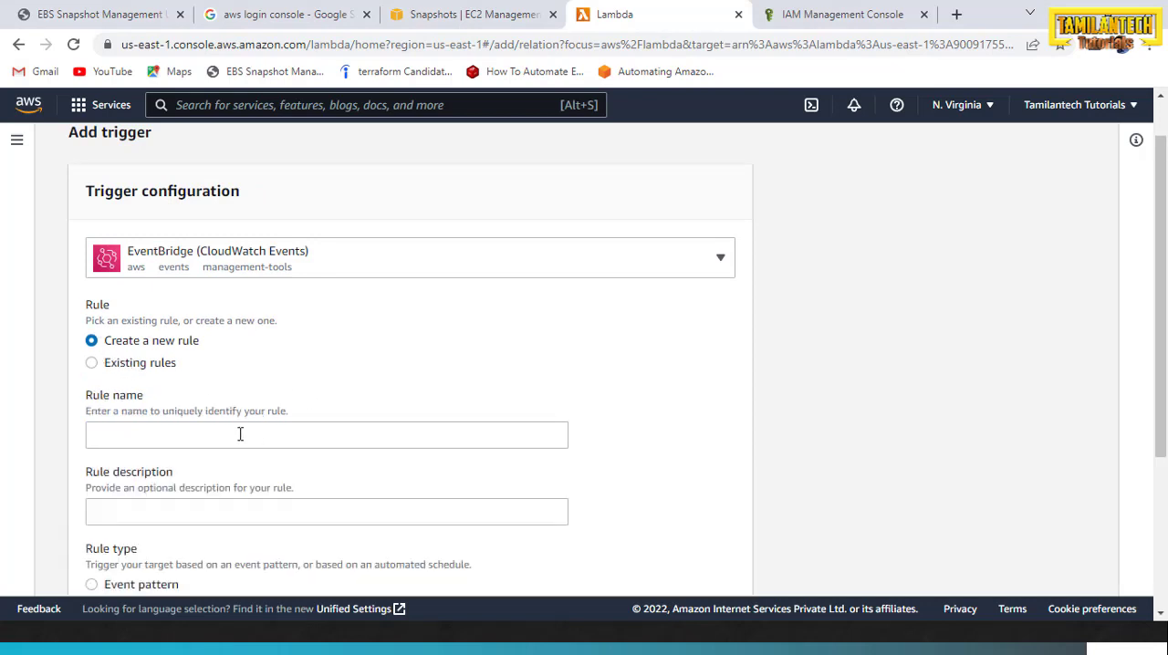
pyautogui.click(240, 435)
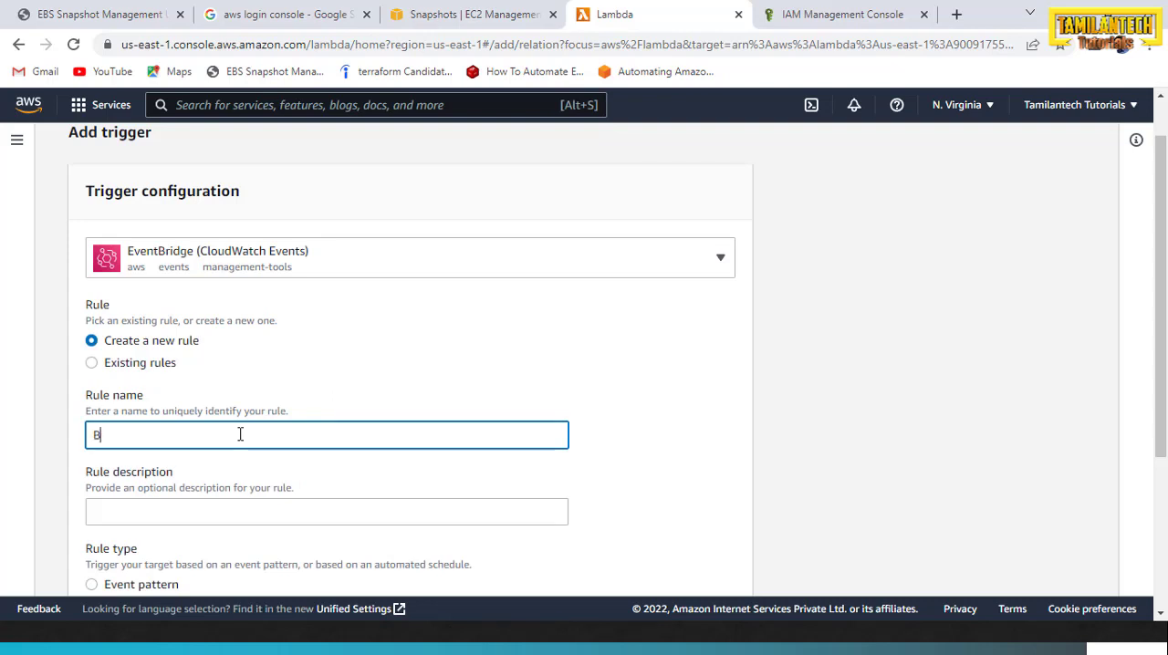
pyautogui.write('B')
pyautogui.press('BackSpace')
pyautogui.write('ebssnapshot')
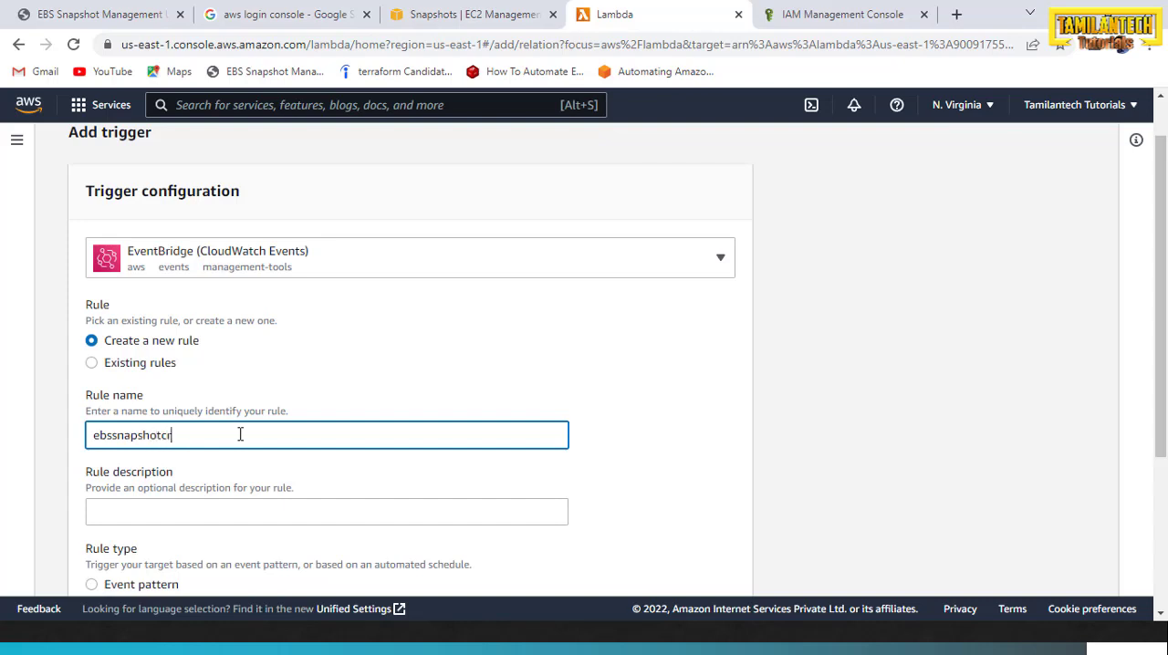
pyautogui.write('cr')
pyautogui.scroll(-2, 240, 434)
pyautogui.write('eation')
# Enter "need to create ebs snapshots" as the rule description
pyautogui.press('Tab')
pyautogui.write('need ')
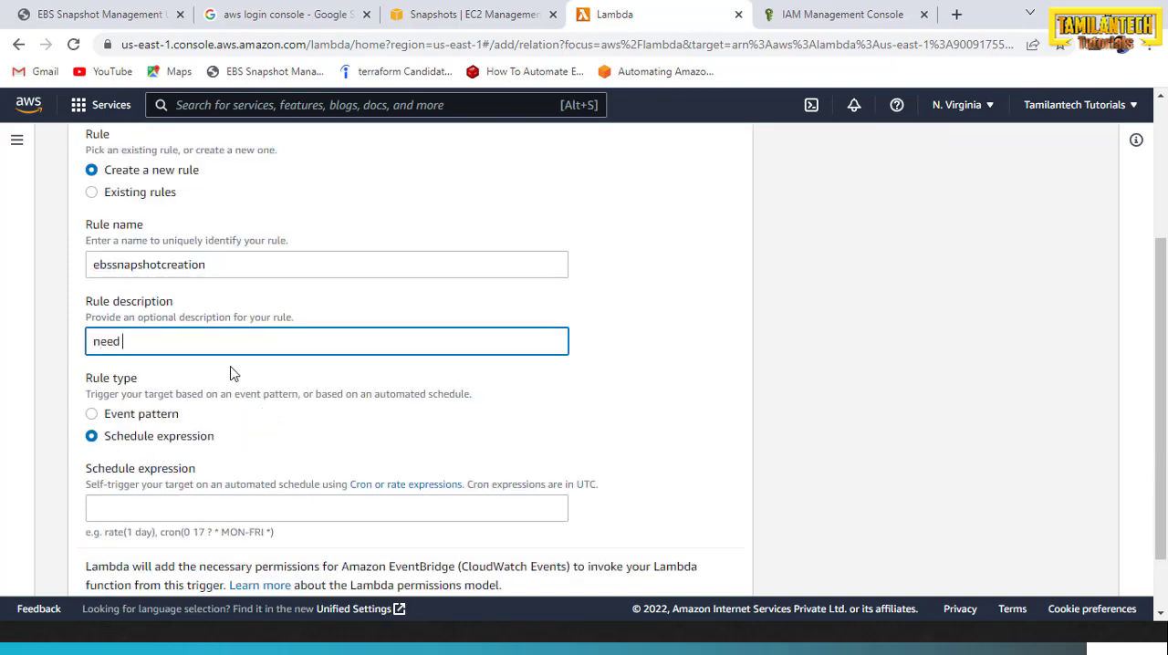
pyautogui.write('to create ebs snapshots')
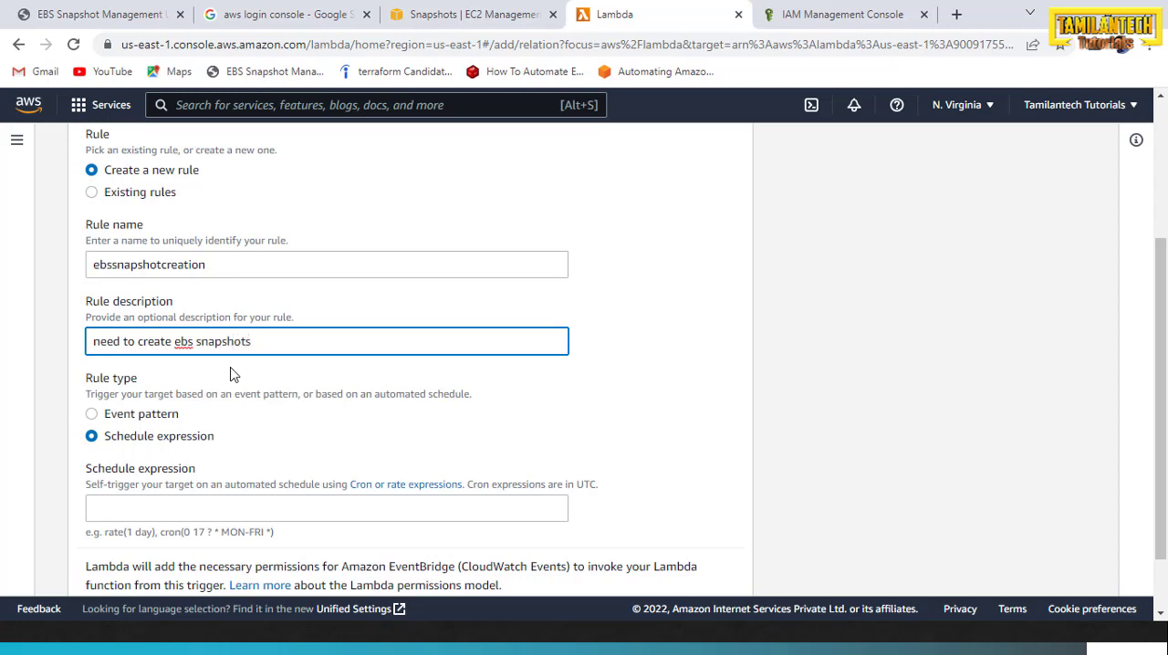
# Open the documentation on cron or rate expressions and read through the cron syntax, wildcards and put-rule examples
pyautogui.scroll(-1, 230, 374)
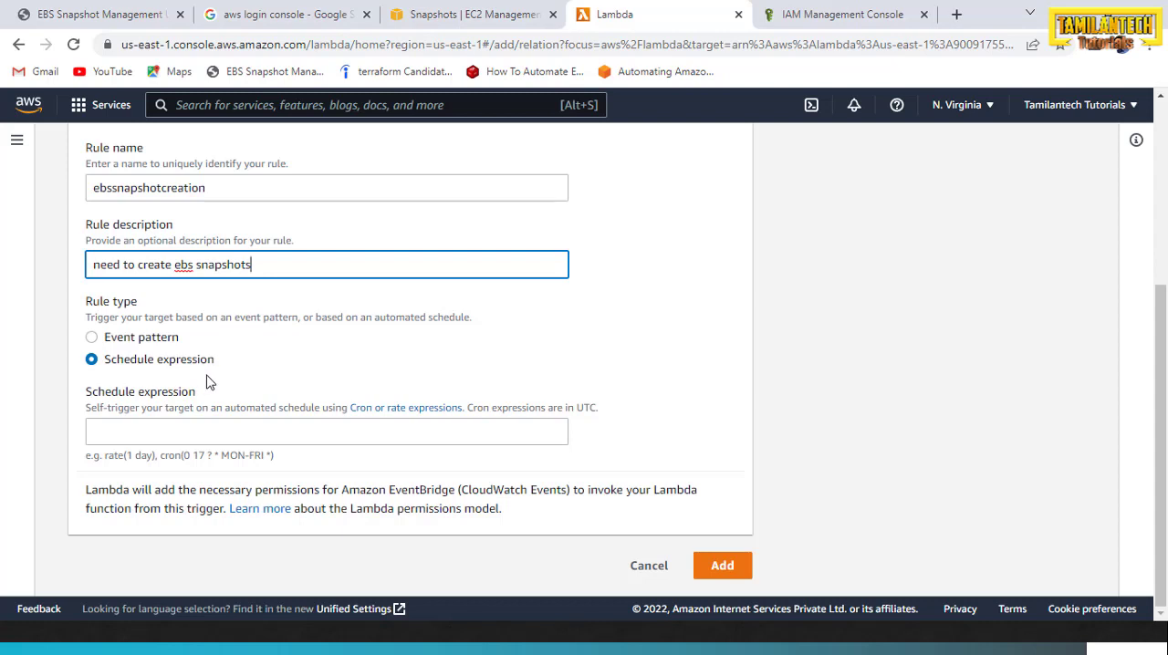
pyautogui.click(409, 413)
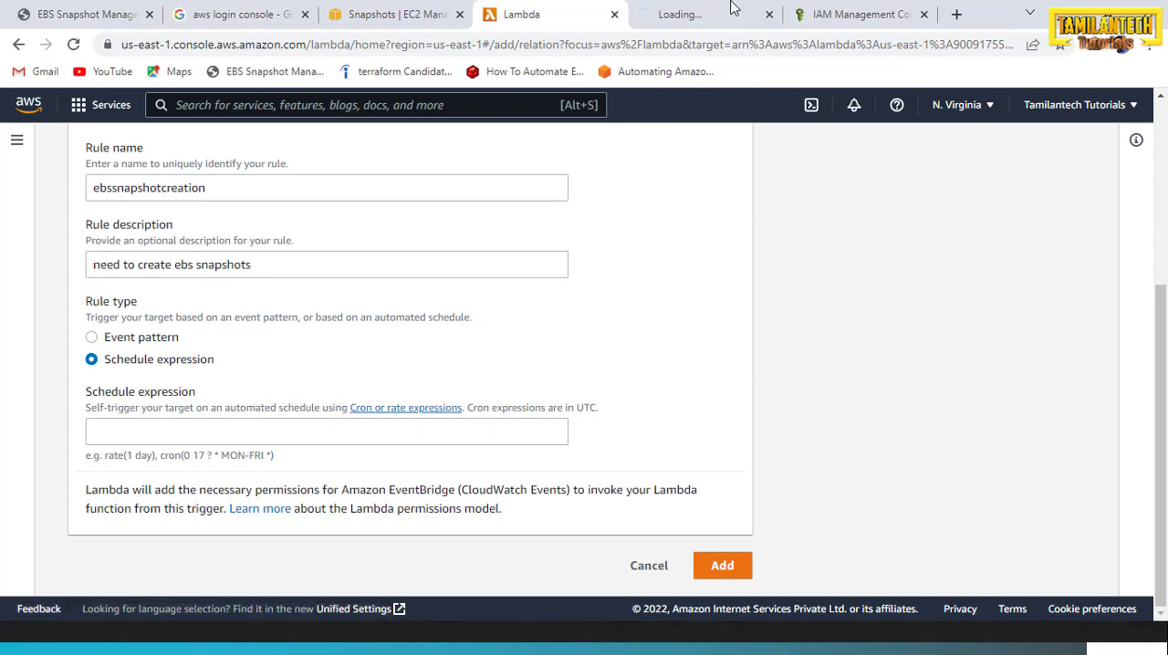
pyautogui.click(699, 19)
pyautogui.moveTo(278, 461); pyautogui.dragTo(87, 458)
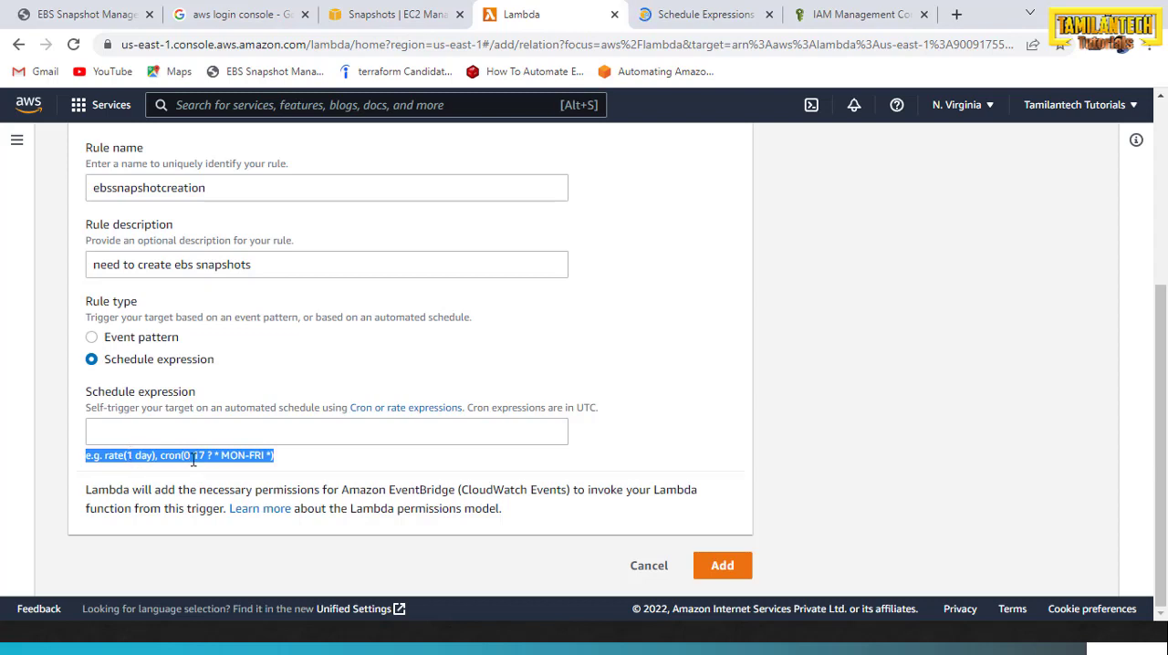
pyautogui.click(281, 464)
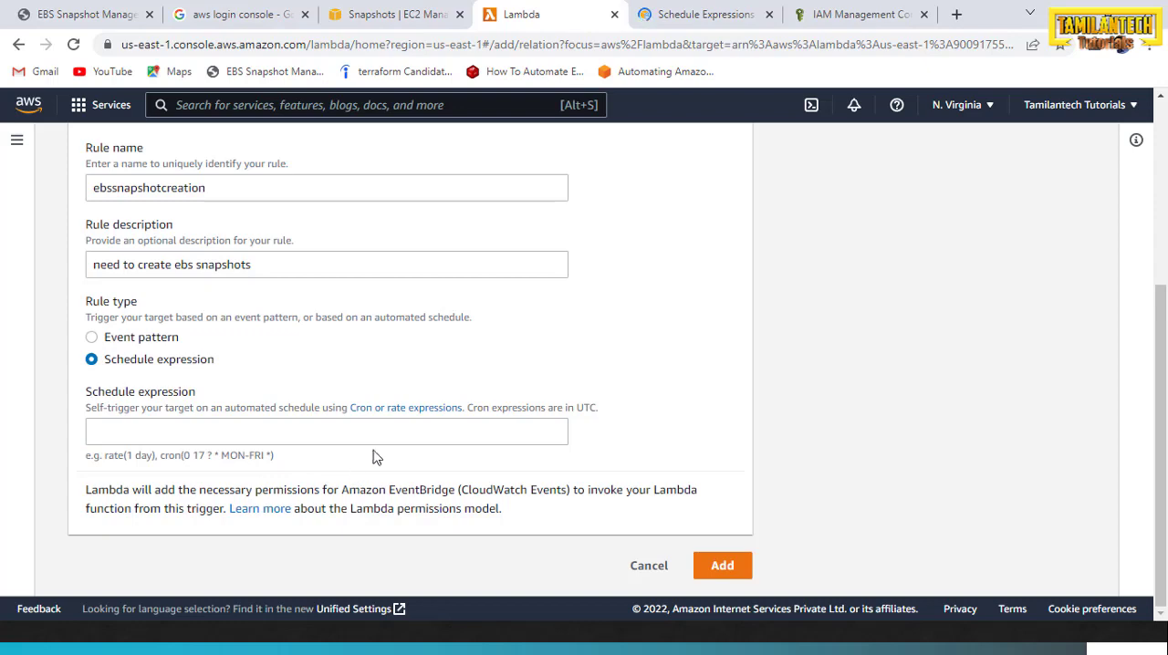
pyautogui.hotkey('ctrl', 'Tab')
pyautogui.scroll(-3, 639, 406)
pyautogui.scroll(-5, 565, 413)
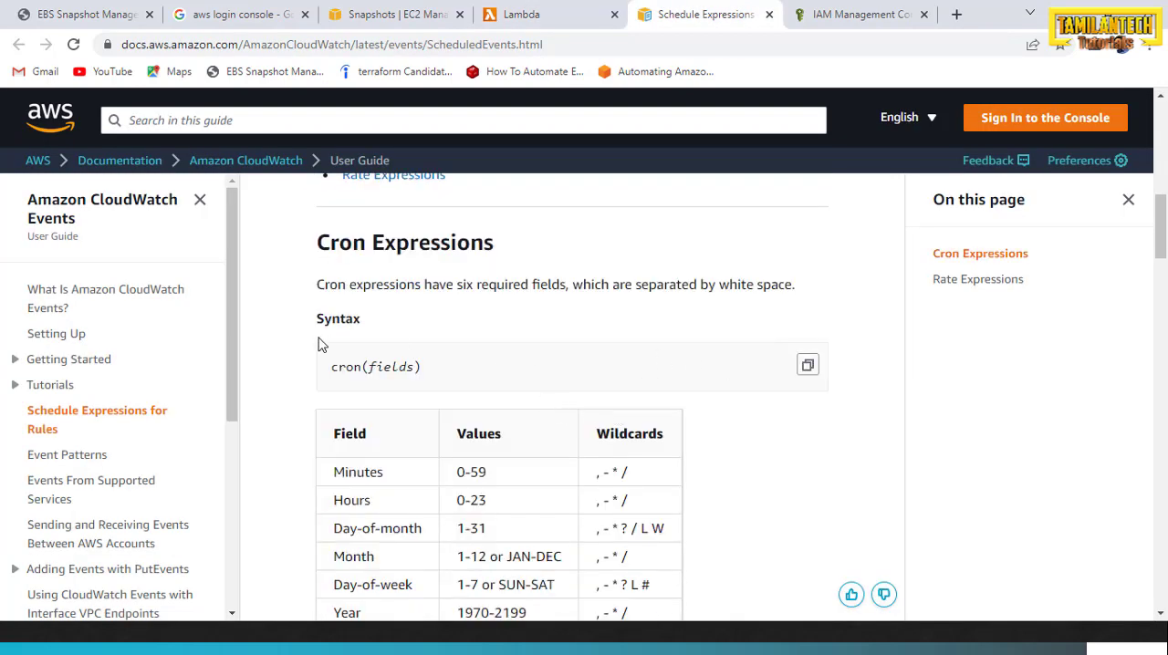
pyautogui.scroll(-2, 321, 345)
pyautogui.scroll(-8, 475, 350)
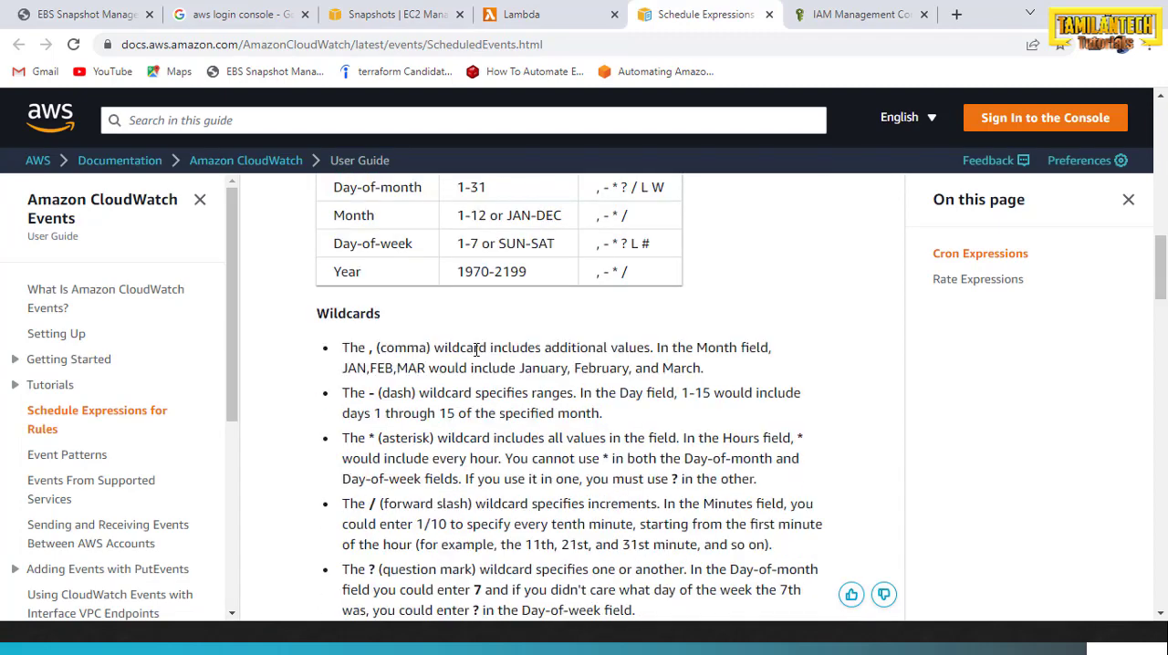
pyautogui.scroll(-6, 474, 350)
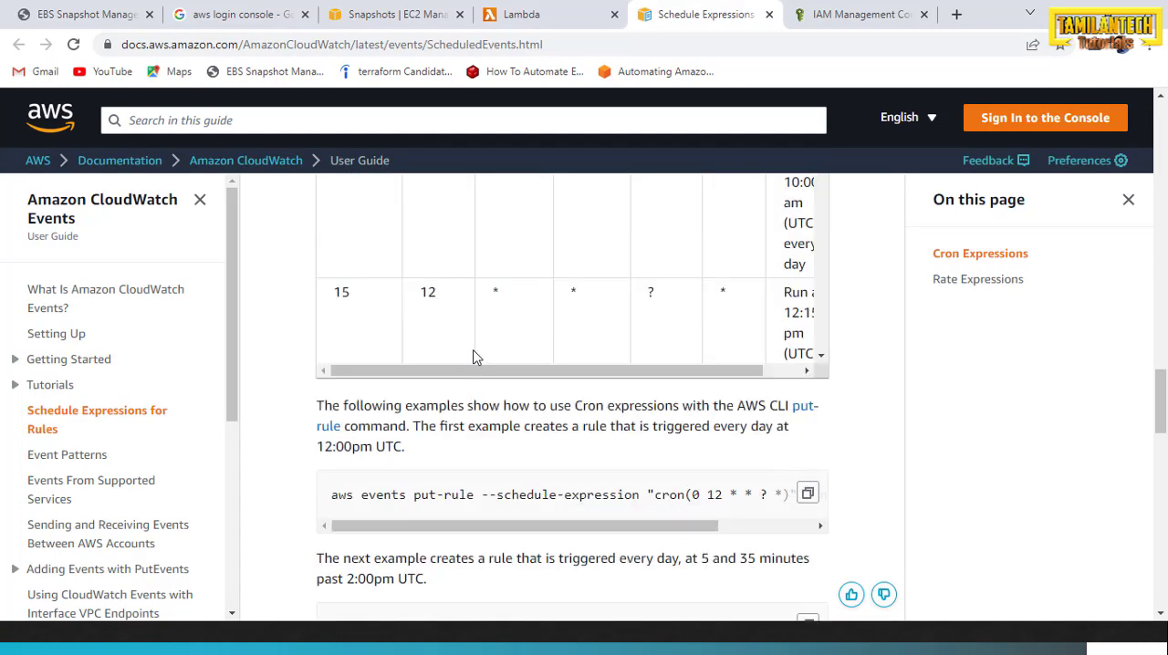
pyautogui.scroll(1, 474, 356)
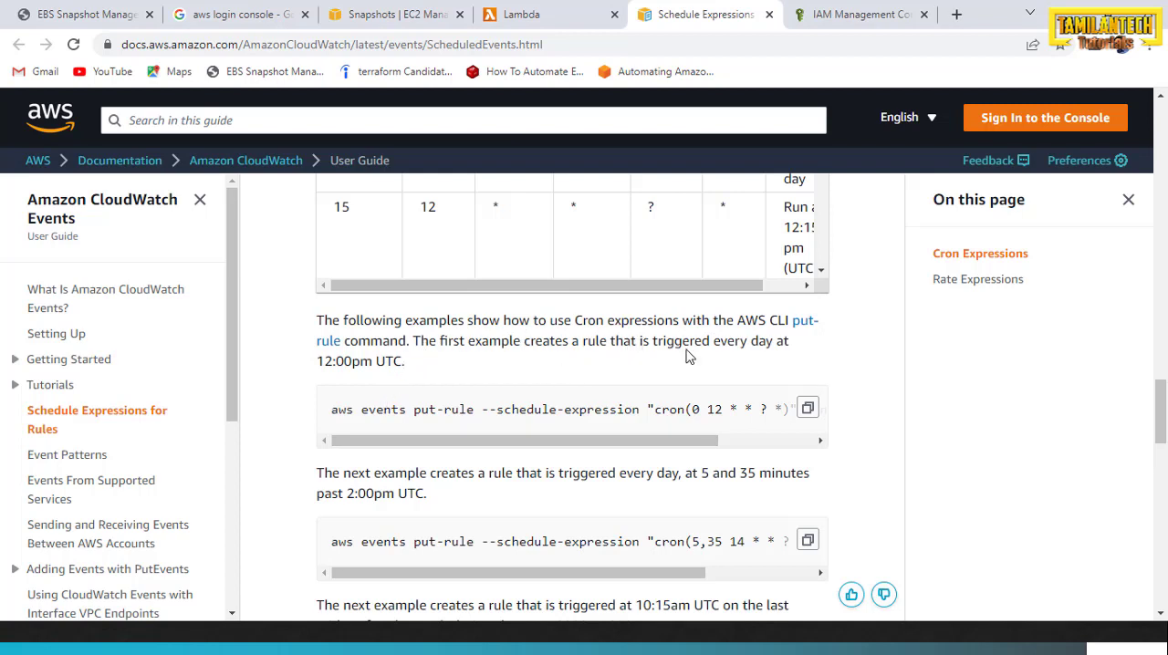
# Copy cron(0 12 * * ? *) from the example rule that is triggered every day at 12:00pm UTC
pyautogui.moveTo(402, 363); pyautogui.dragTo(327, 365)
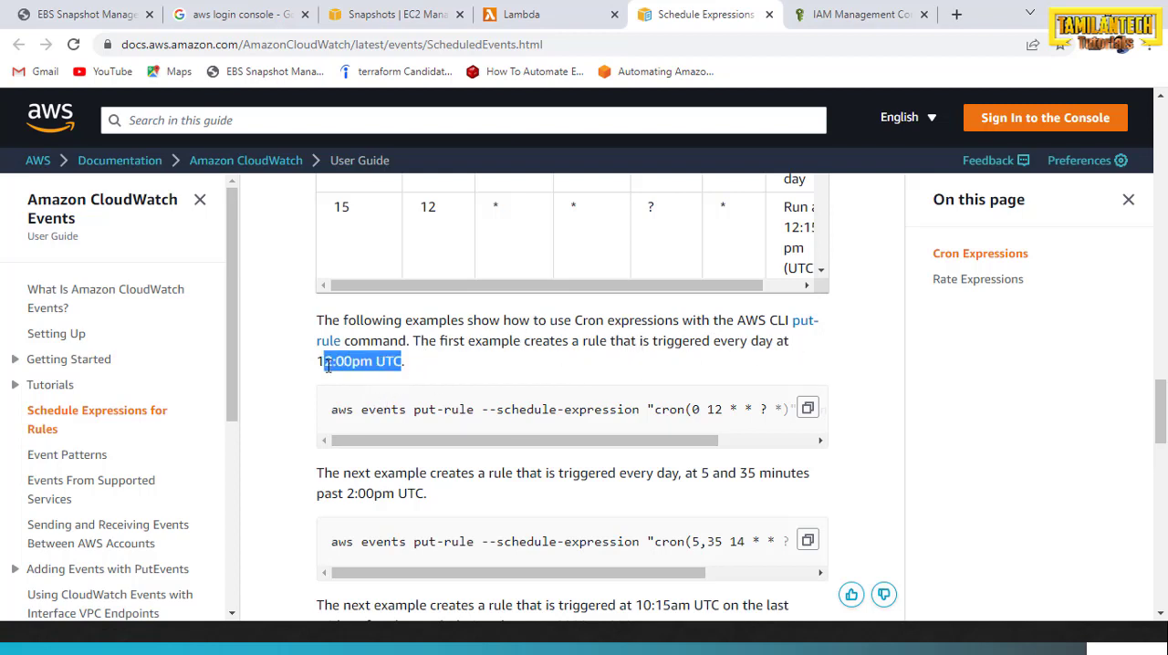
pyautogui.hscroll(3, 411, 441)
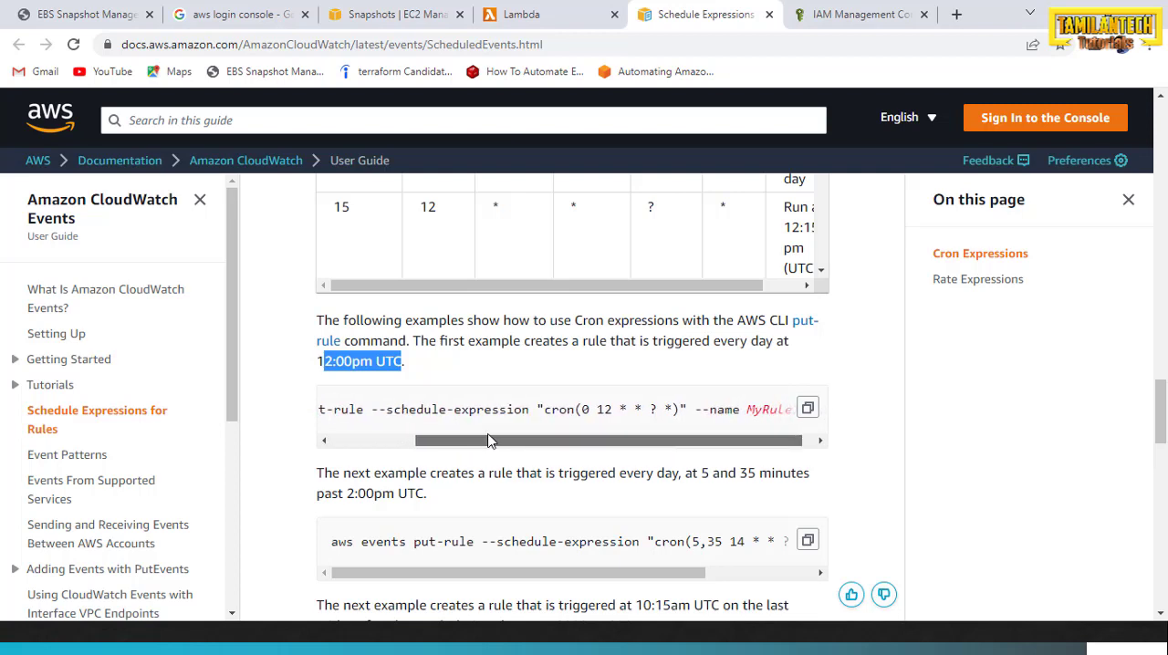
pyautogui.moveTo(679, 410); pyautogui.dragTo(544, 409)
pyautogui.hotkey('ctrl', 'c')
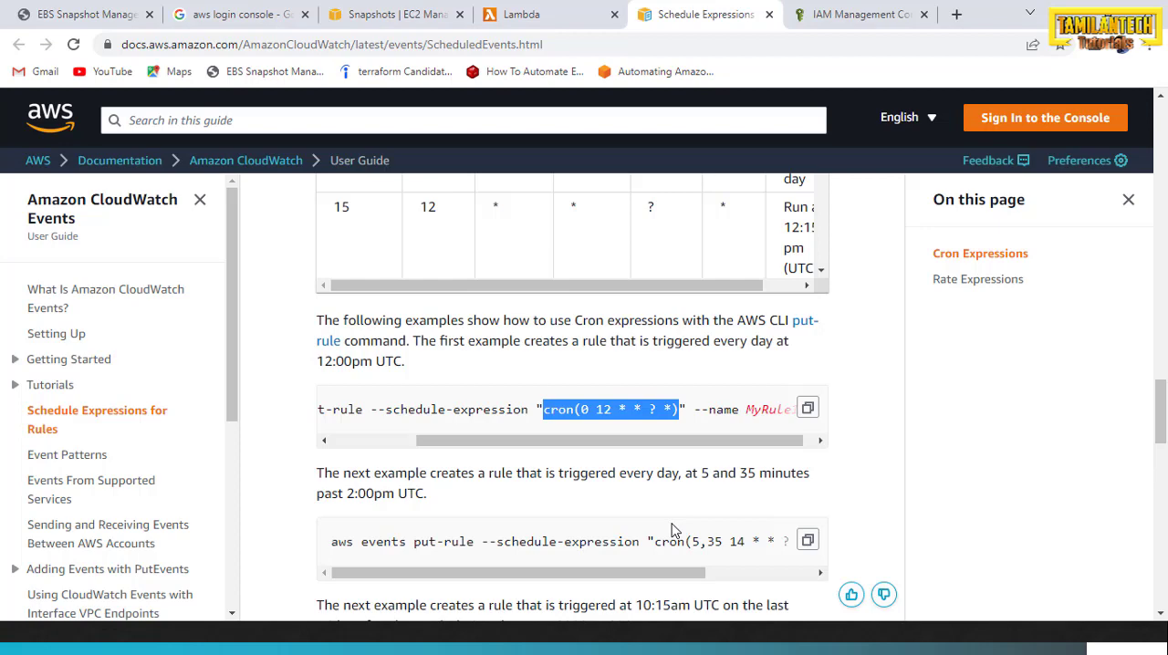
# Back in the Lambda trigger form, set the schedule expression to cron(0 12 * * ? *) and add the trigger
pyautogui.click(529, 20)
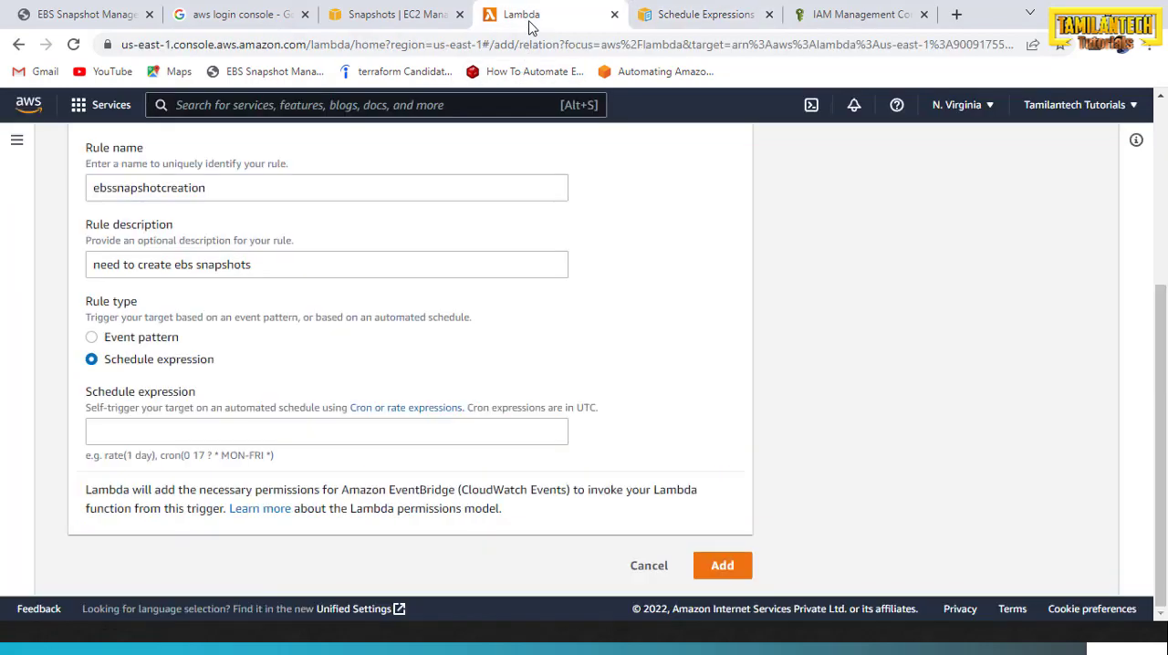
pyautogui.click(398, 436)
pyautogui.hotkey('ctrl', 'v')
pyautogui.click(721, 567)
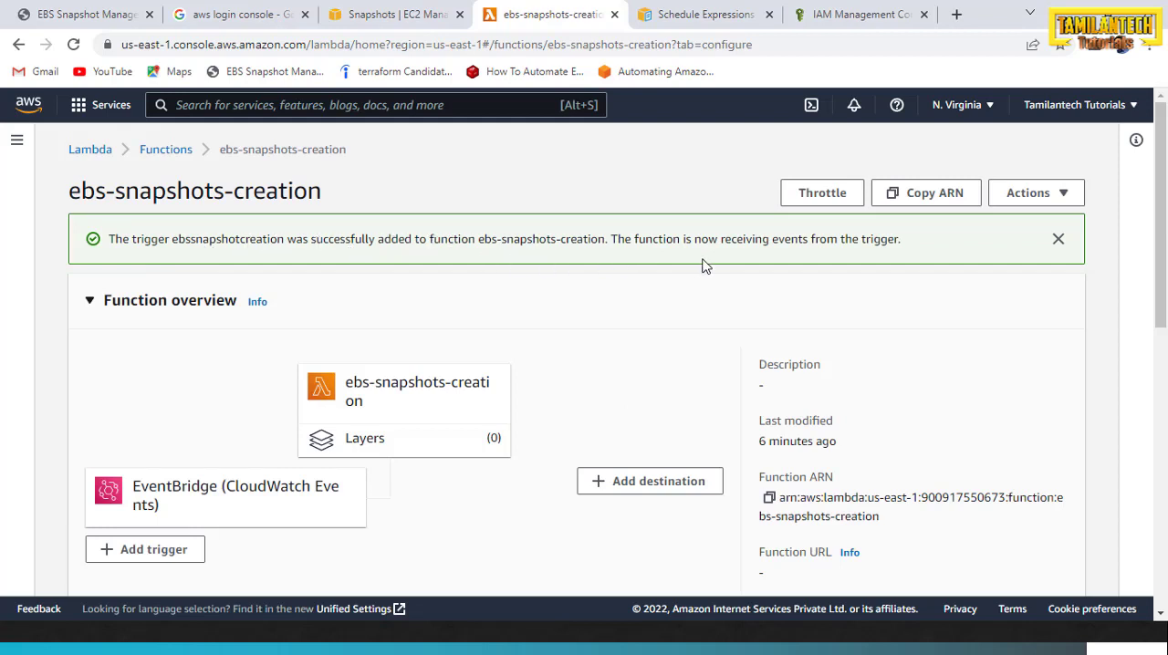
# Check the trigger confirmation and expand the ebssnapshotcreation trigger's details to review its name and schedule expression
pyautogui.moveTo(909, 246); pyautogui.dragTo(108, 241)
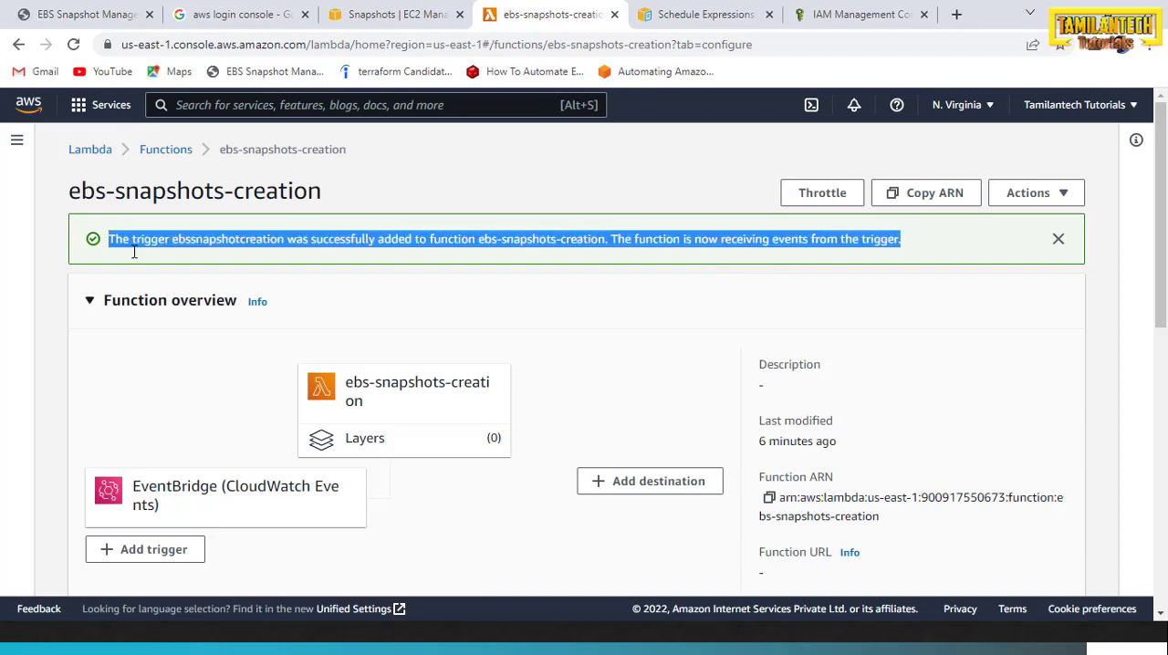
pyautogui.moveTo(1162, 319); pyautogui.dragTo(1166, 365)
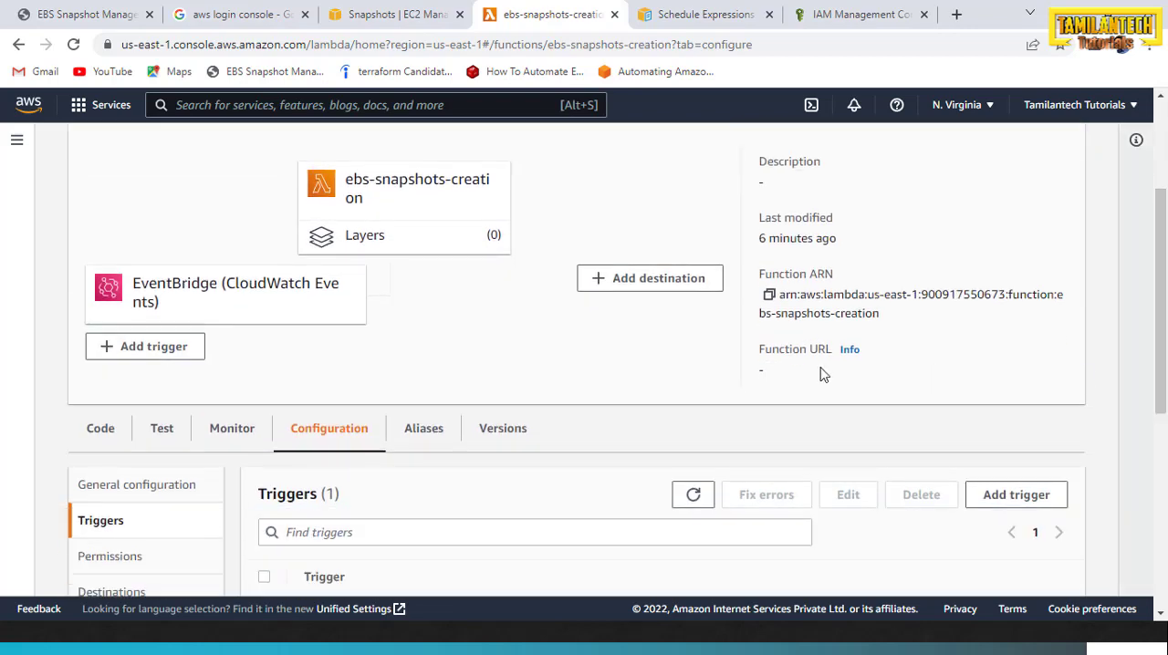
pyautogui.scroll(-4, 542, 337)
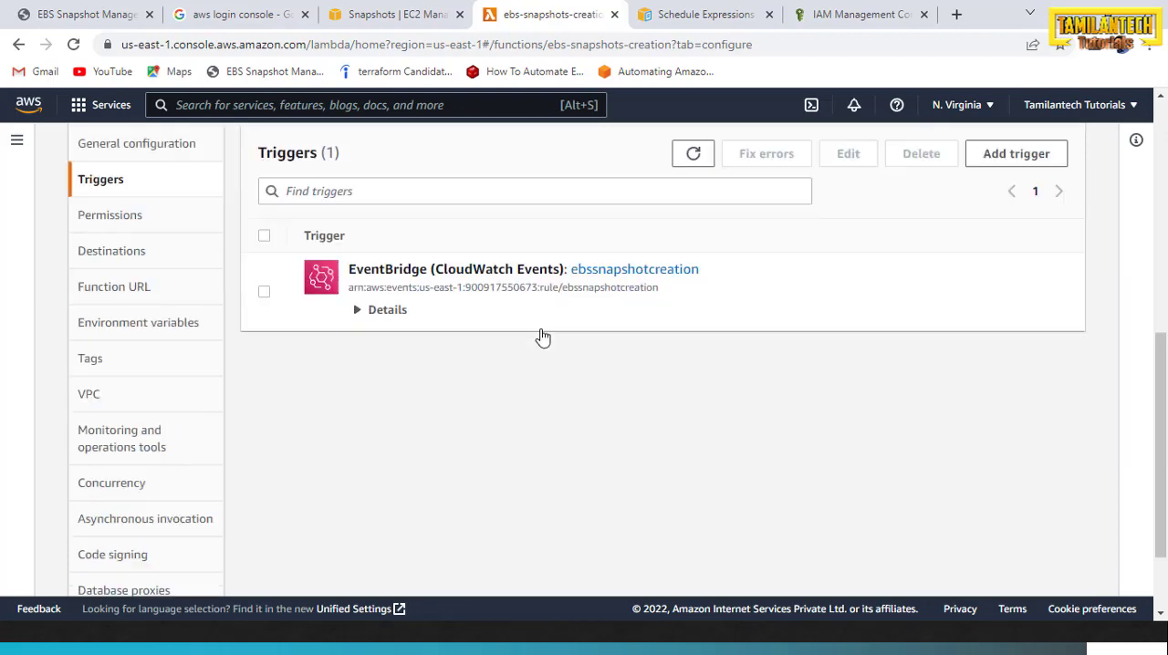
pyautogui.click(367, 312)
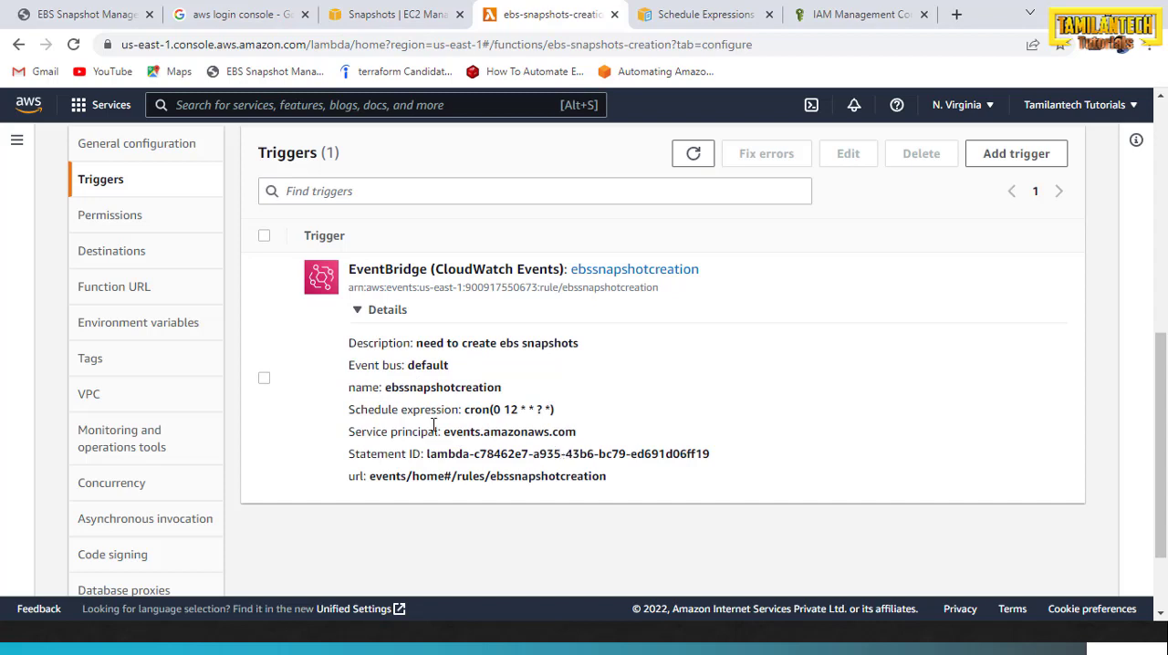
pyautogui.moveTo(504, 387); pyautogui.dragTo(392, 388)
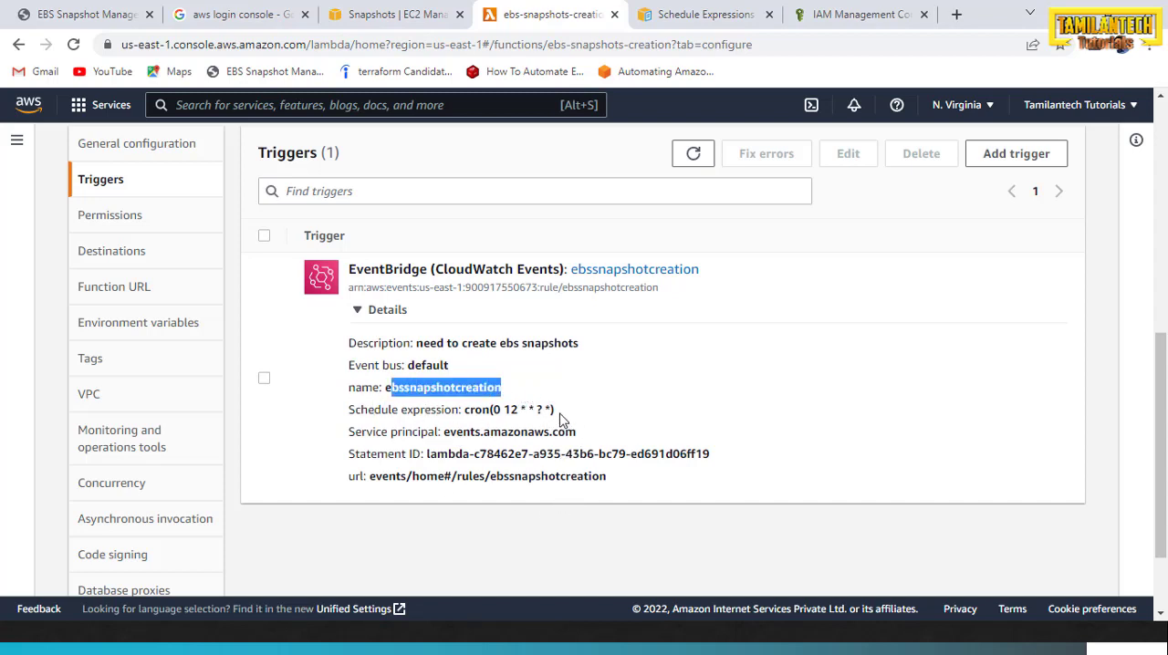
# Examine the trigger's schedule expression, the function overview and the presentation slide listing the steps and services involved
pyautogui.moveTo(555, 410); pyautogui.dragTo(465, 410)
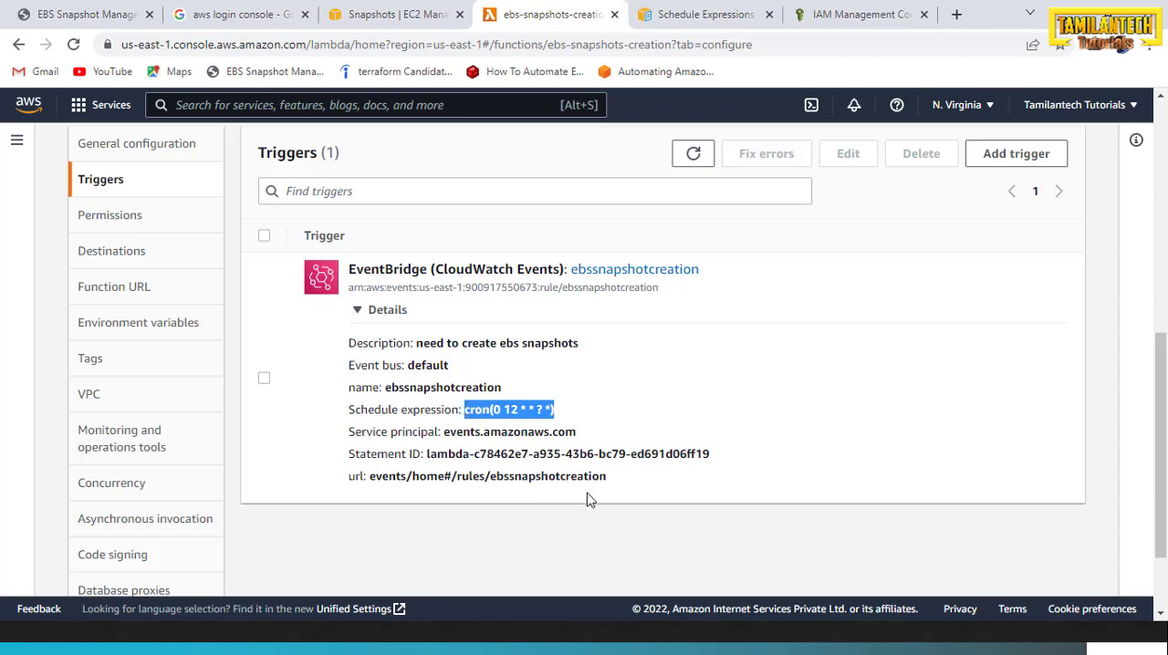
pyautogui.scroll(1, 657, 505)
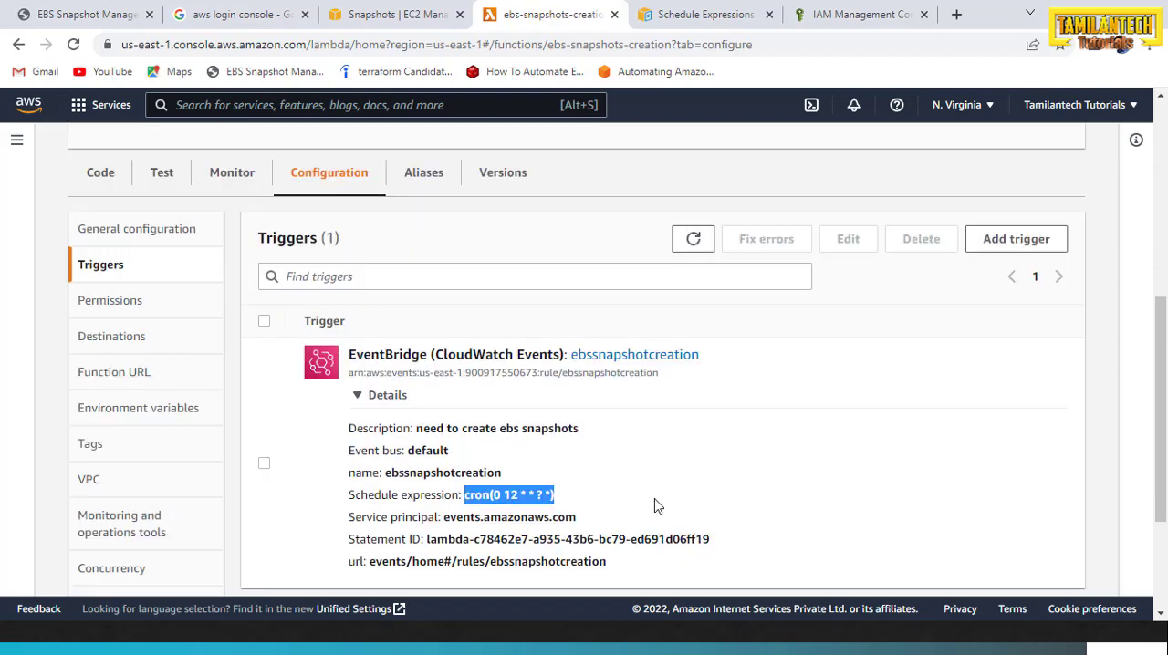
pyautogui.scroll(2, 654, 504)
pyautogui.scroll(1, 475, 439)
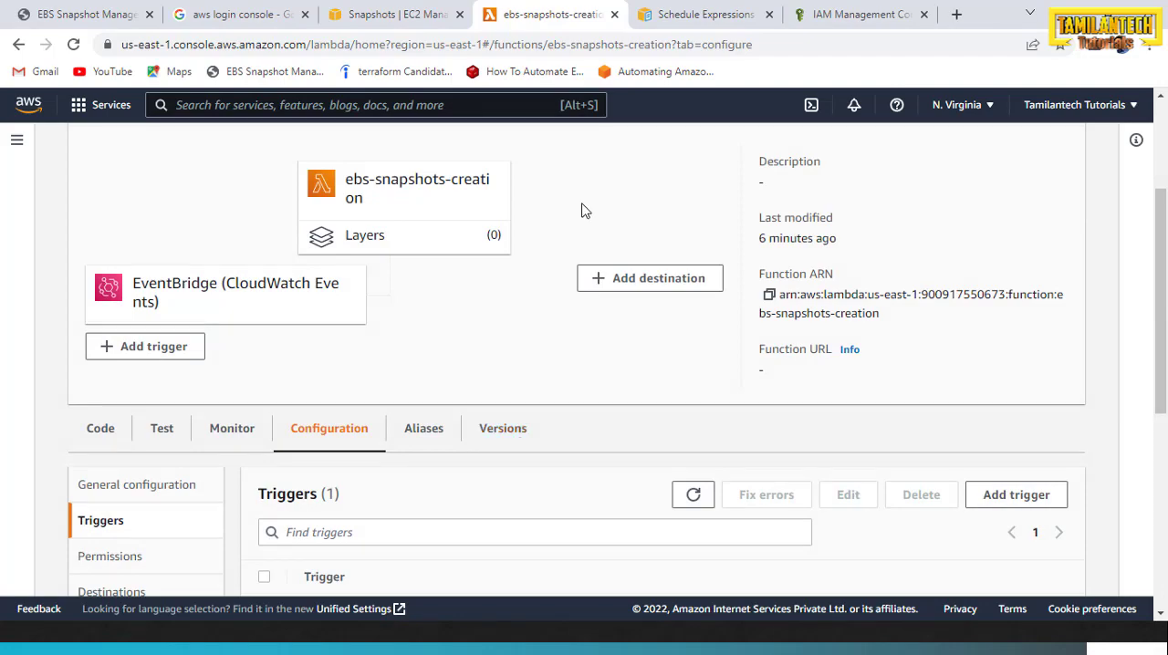
pyautogui.hotkey('alt', 'Tab')
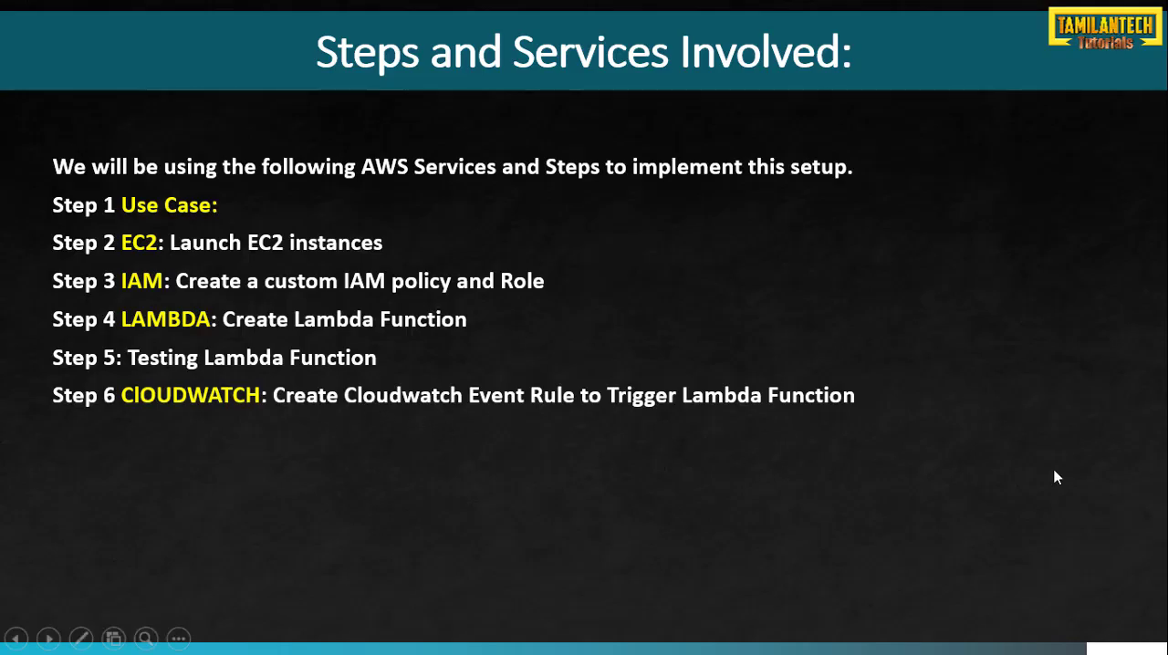
pyautogui.hotkey('alt', 'Tab')
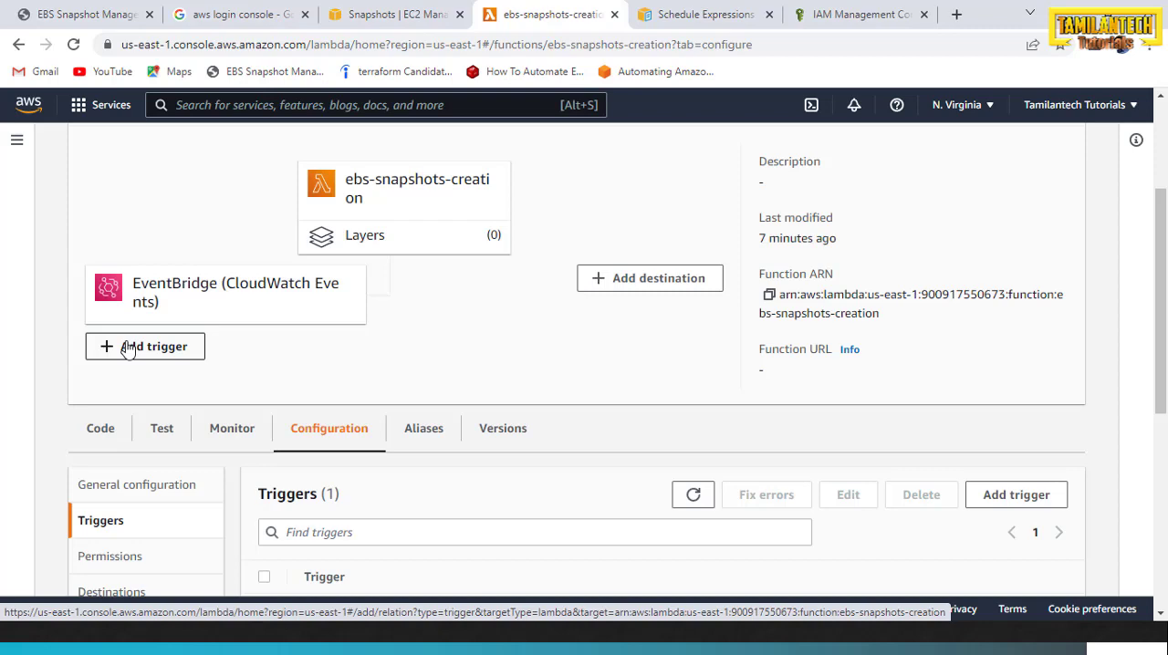
# Delete the ebs-snapshots-creation function from the Lambda functions list, confirming the deletion with the word delete
pyautogui.scroll(2, 360, 237)
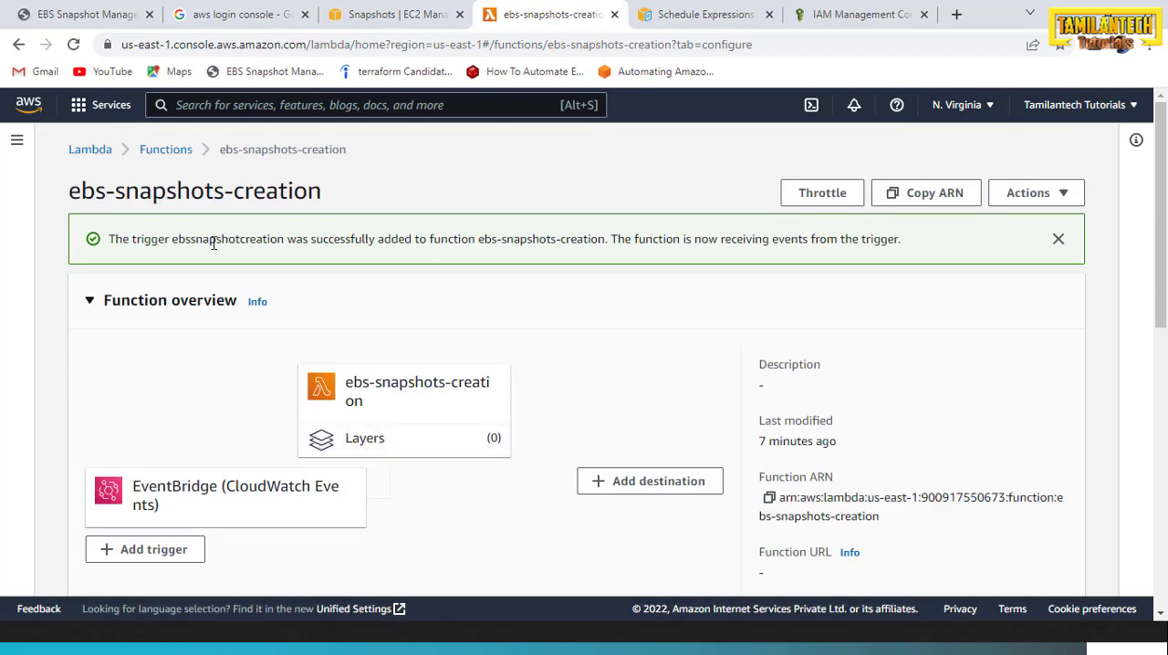
pyautogui.click(165, 150)
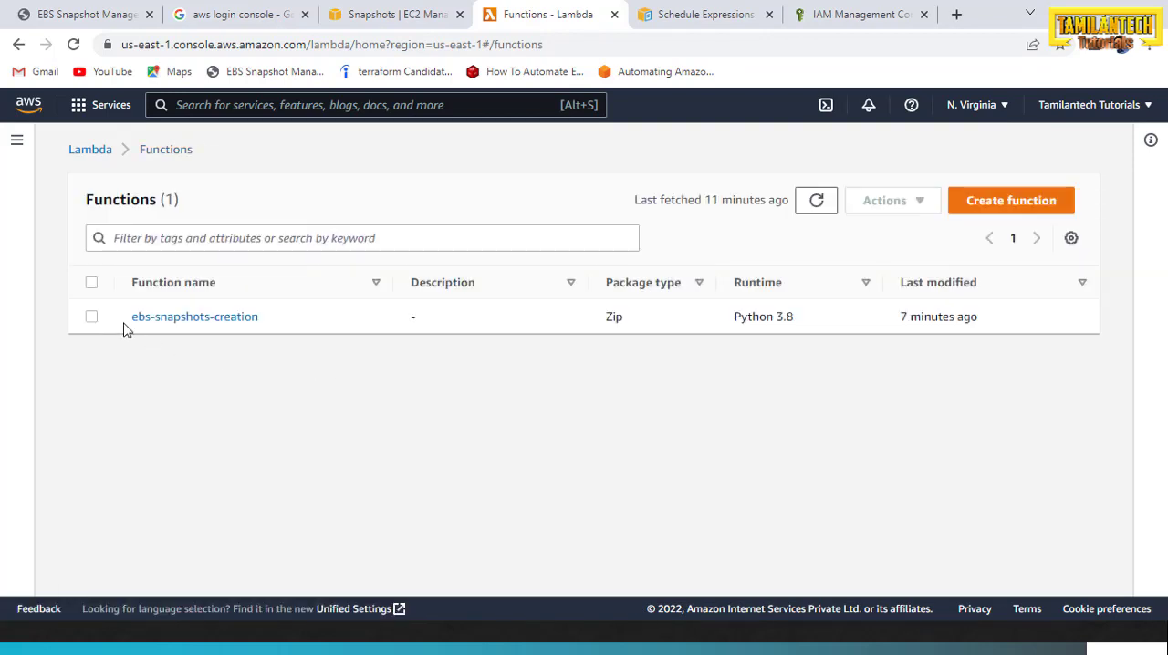
pyautogui.click(91, 316)
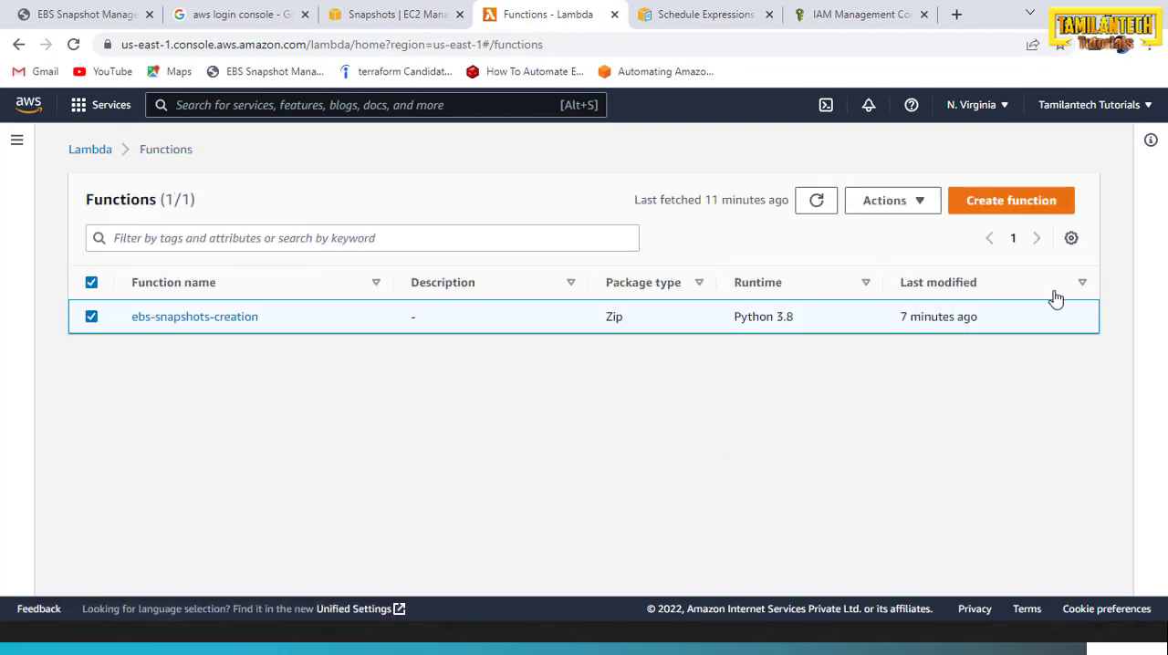
pyautogui.click(902, 204)
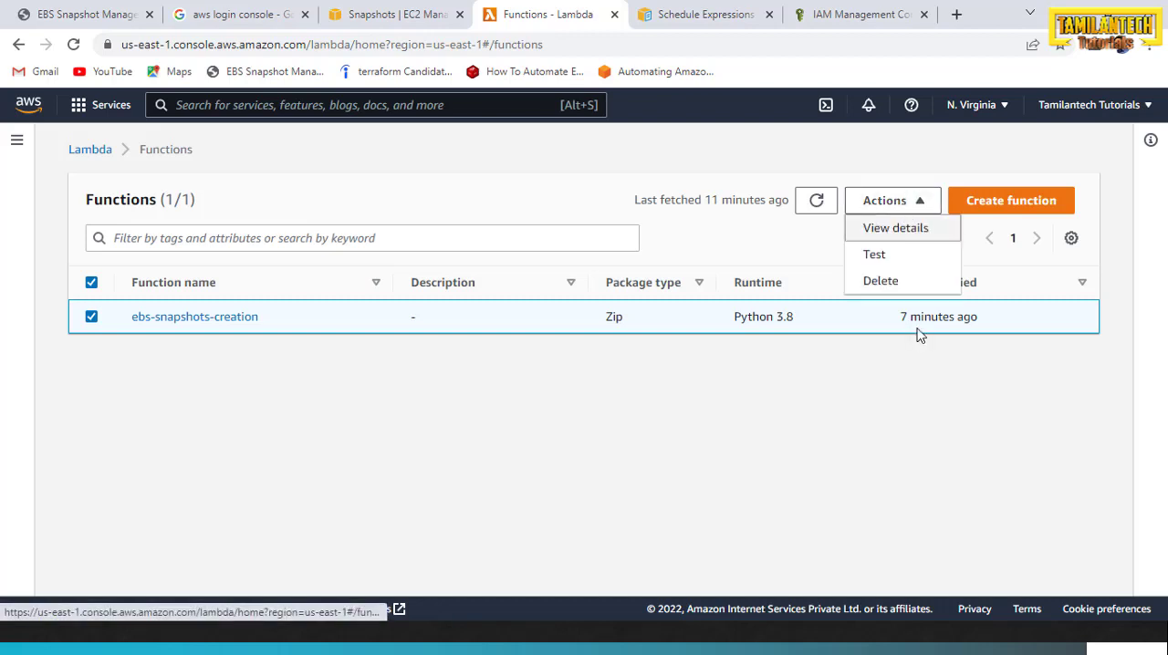
pyautogui.click(881, 282)
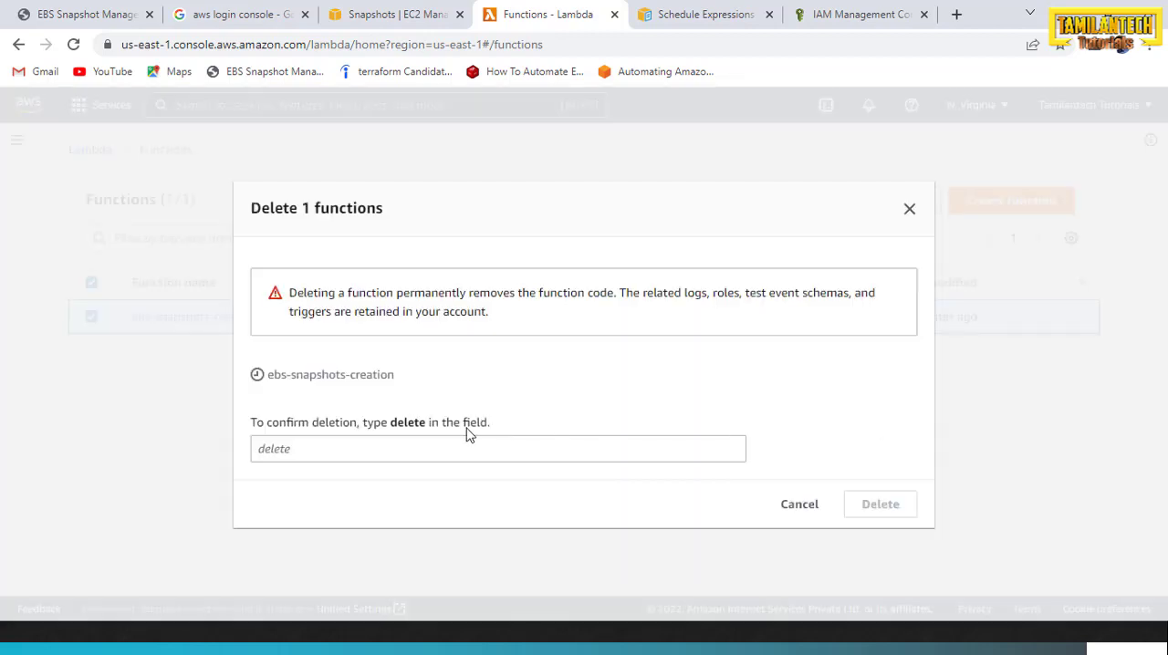
pyautogui.click(460, 446)
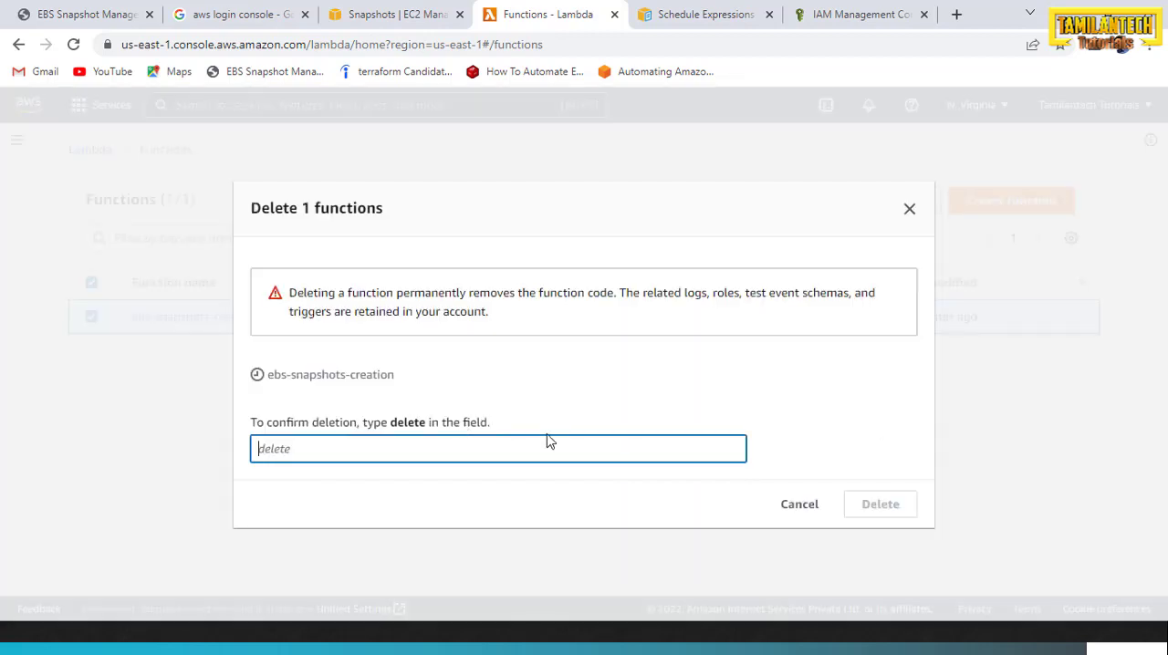
pyautogui.write('delete')
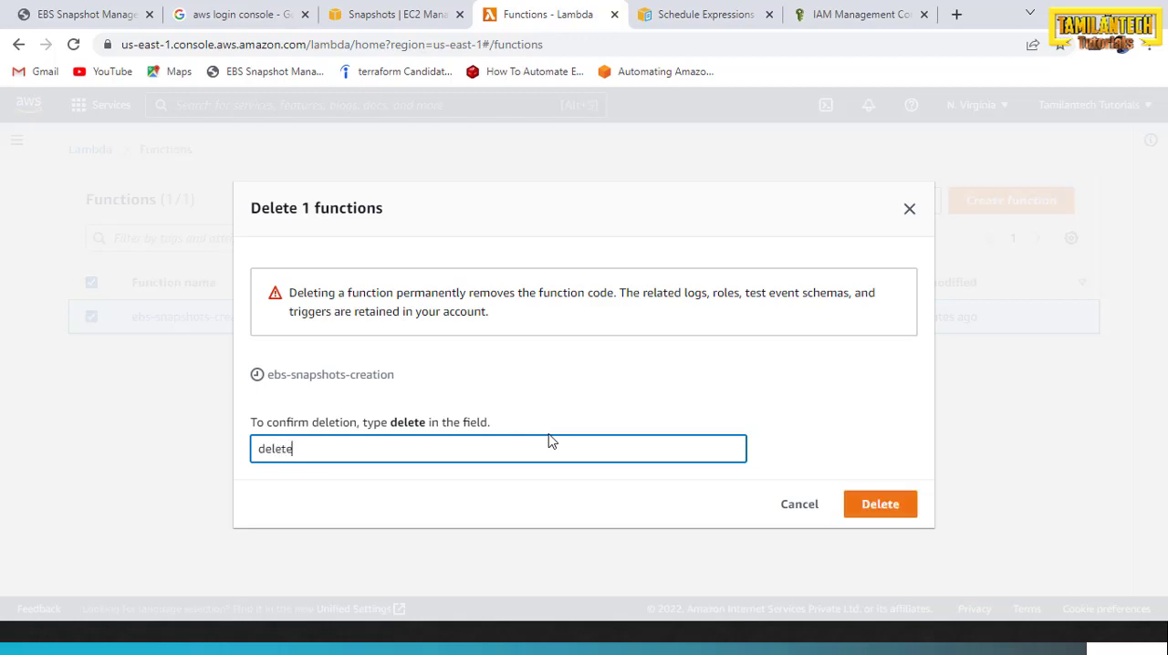
pyautogui.click(860, 509)
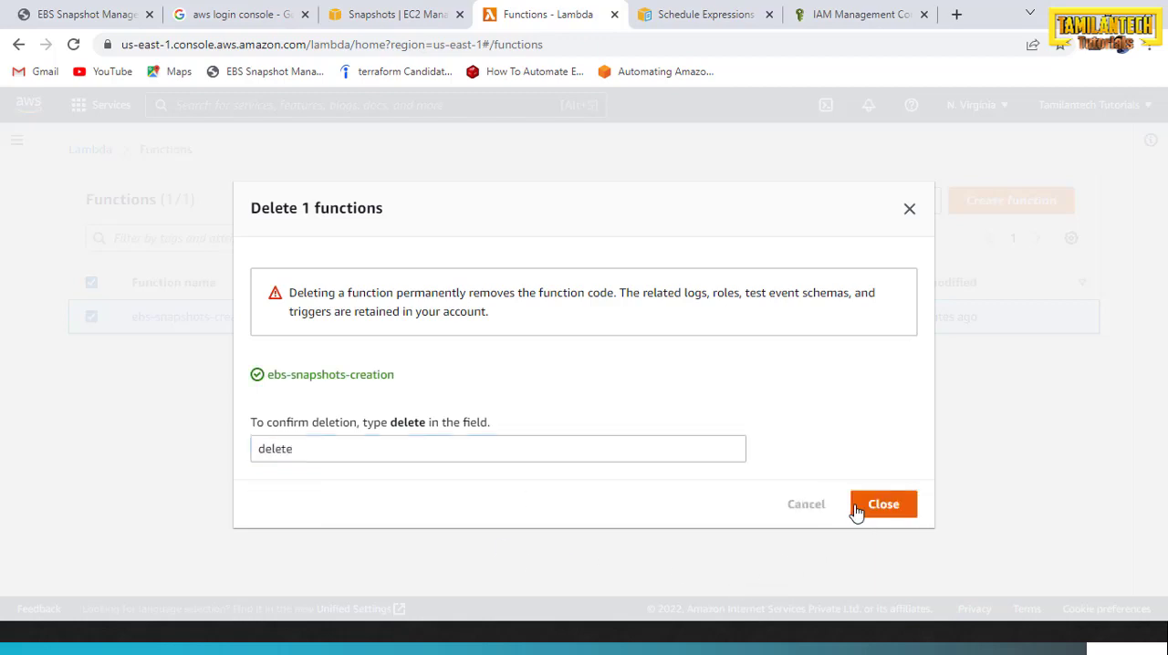
pyautogui.click(860, 509)
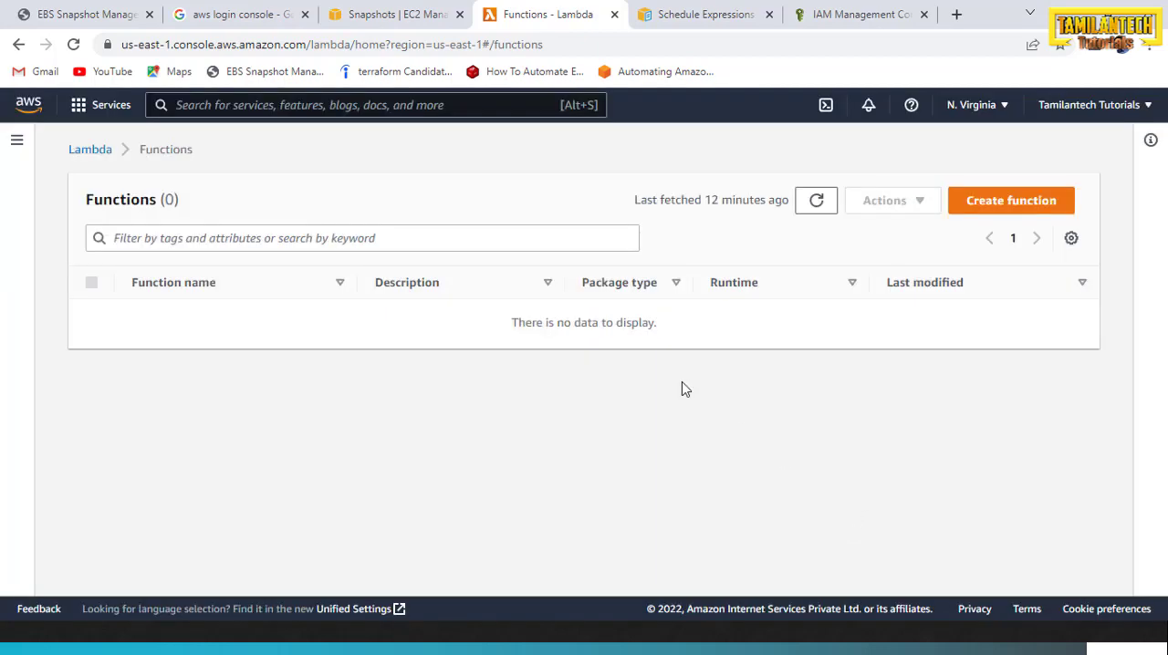
# Switch to the EC2 snapshots page and delete the Test server snapshot created by the Lambda backup function
pyautogui.click(398, 14)
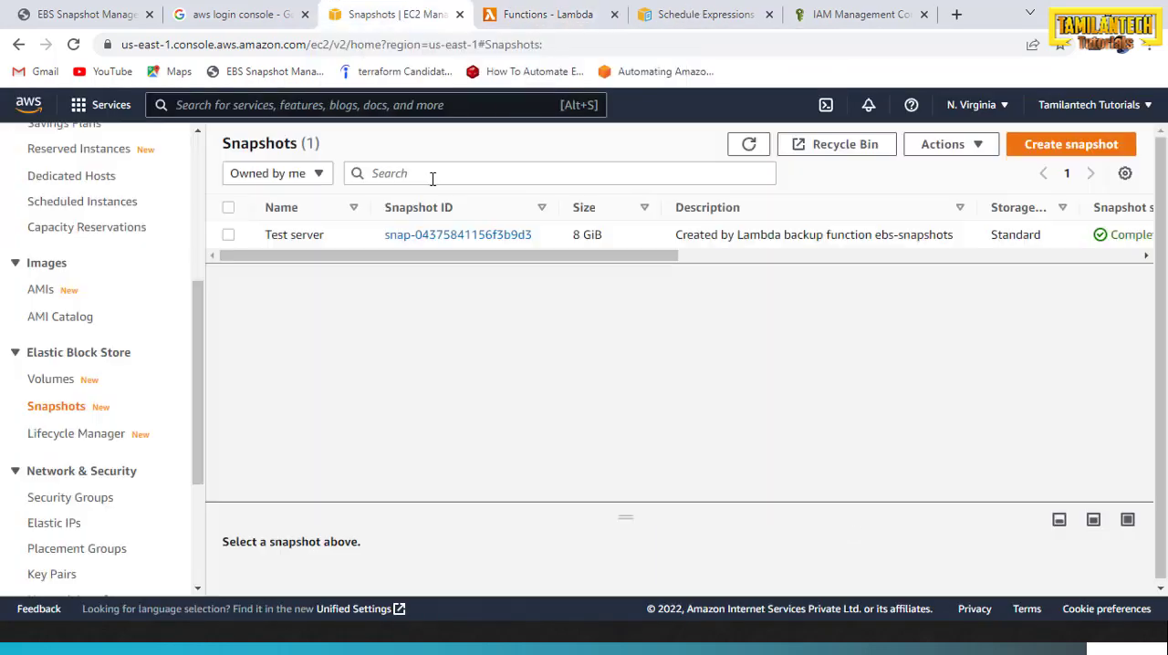
pyautogui.click(229, 210)
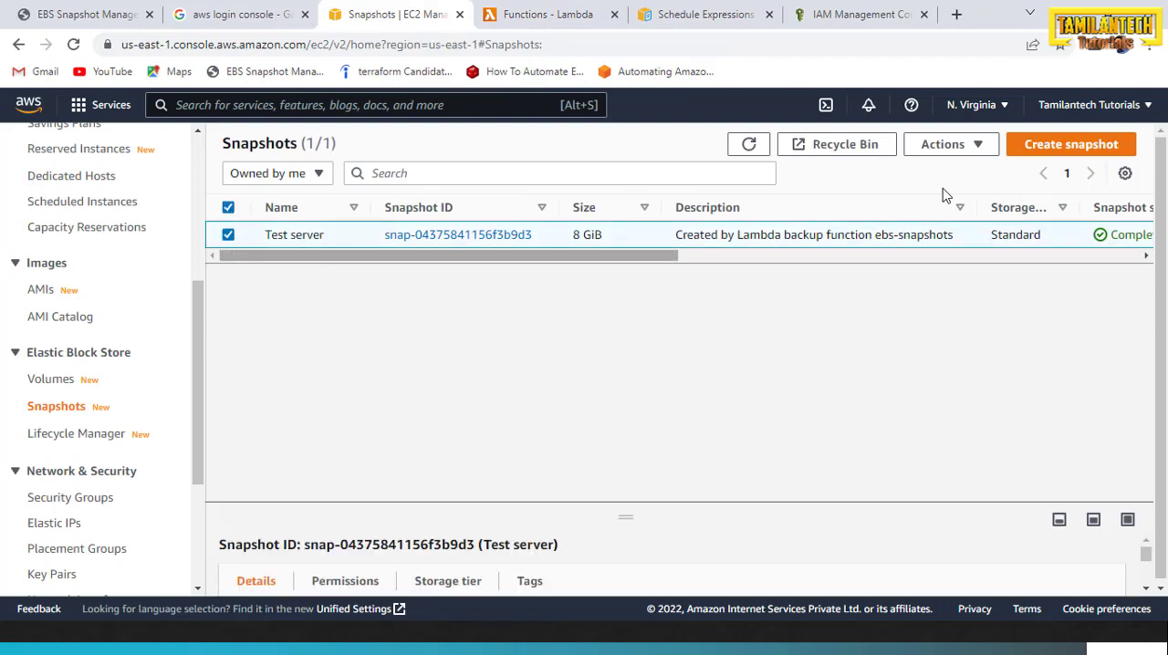
pyautogui.click(943, 144)
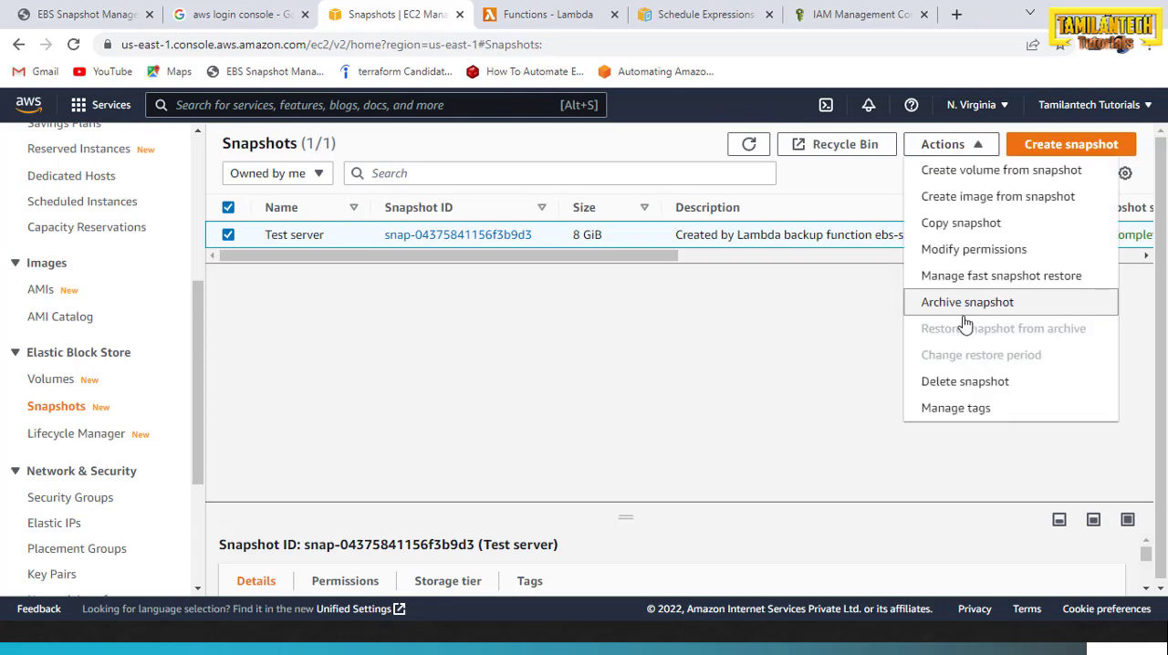
pyautogui.click(981, 392)
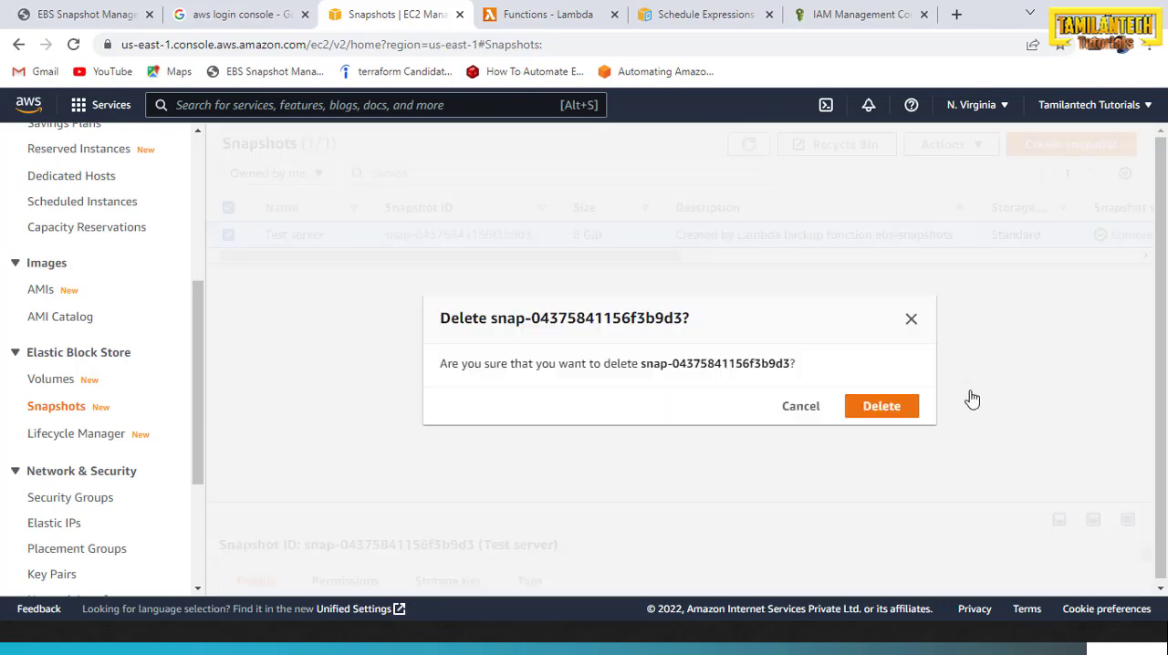
pyautogui.click(895, 410)
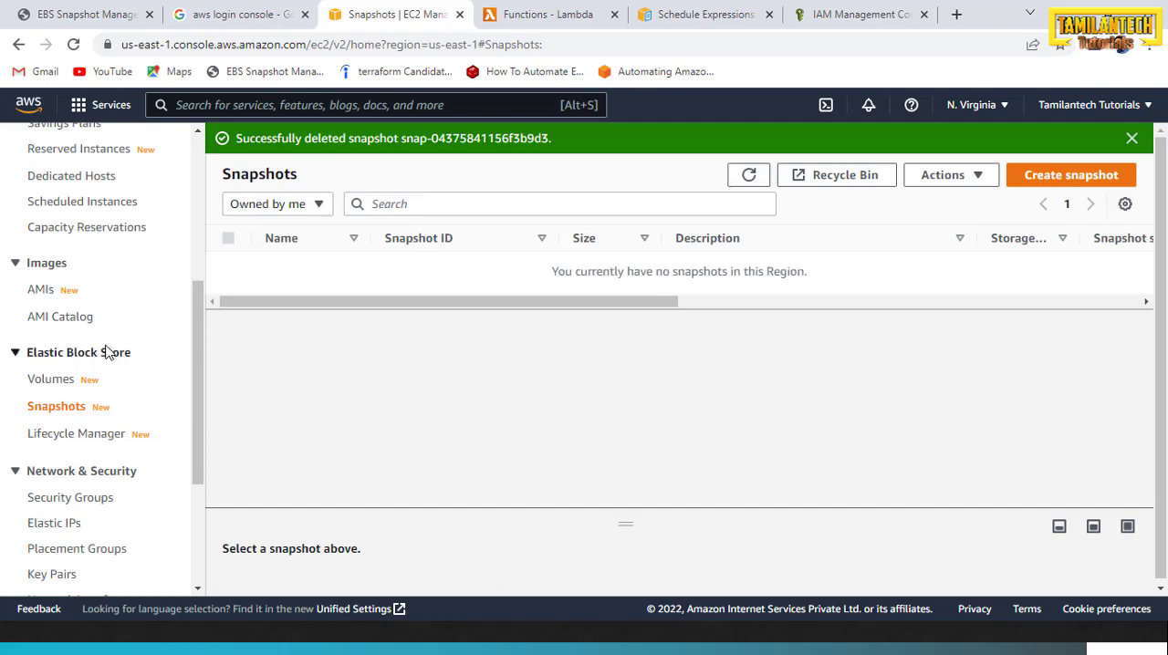
pyautogui.moveTo(195, 361); pyautogui.dragTo(205, 219)
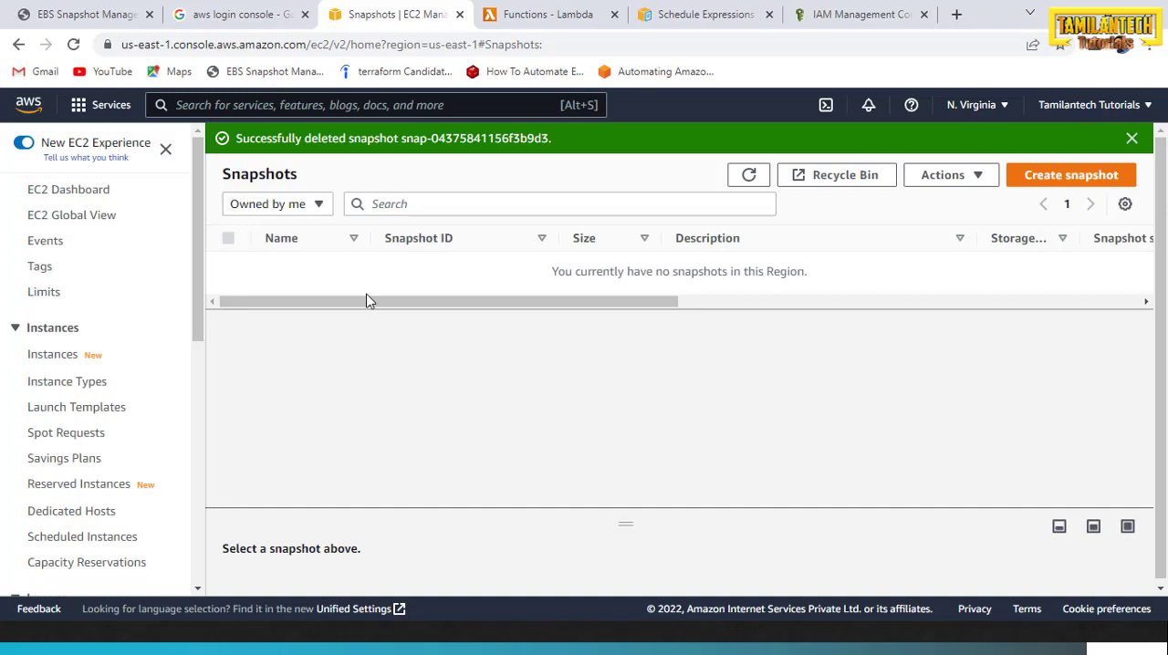
pyautogui.moveTo(395, 312); pyautogui.dragTo(253, 315)
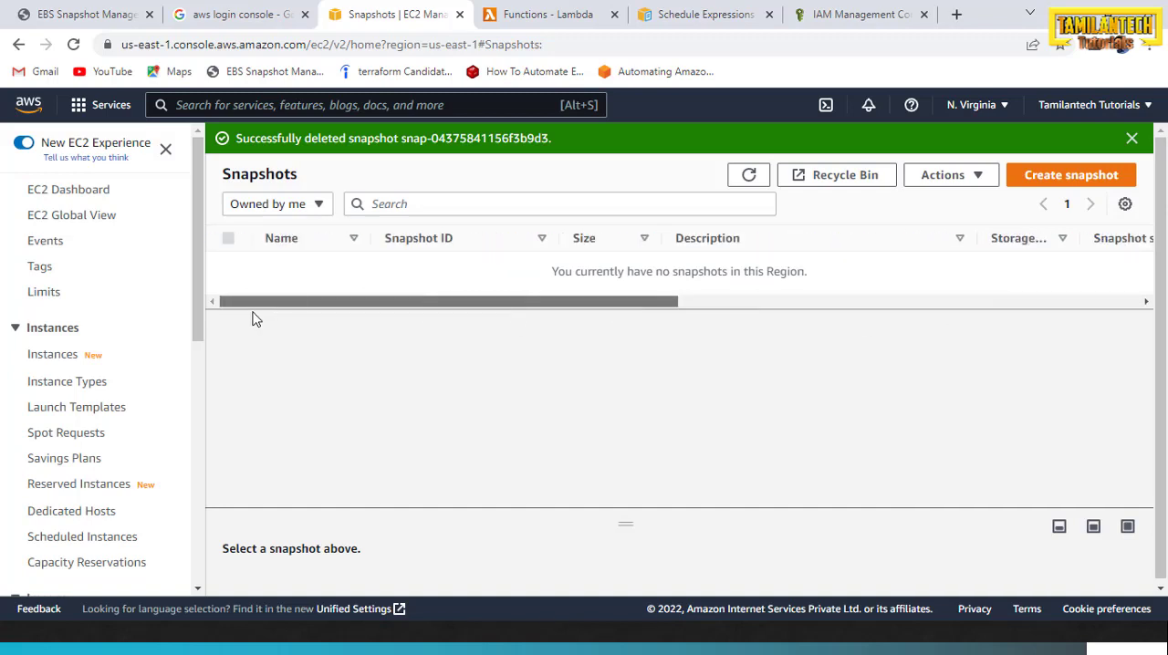
# View the ebs-snapshot-role permissions in IAM and look over the presentation slide with the setup steps once more
pyautogui.click(851, 13)
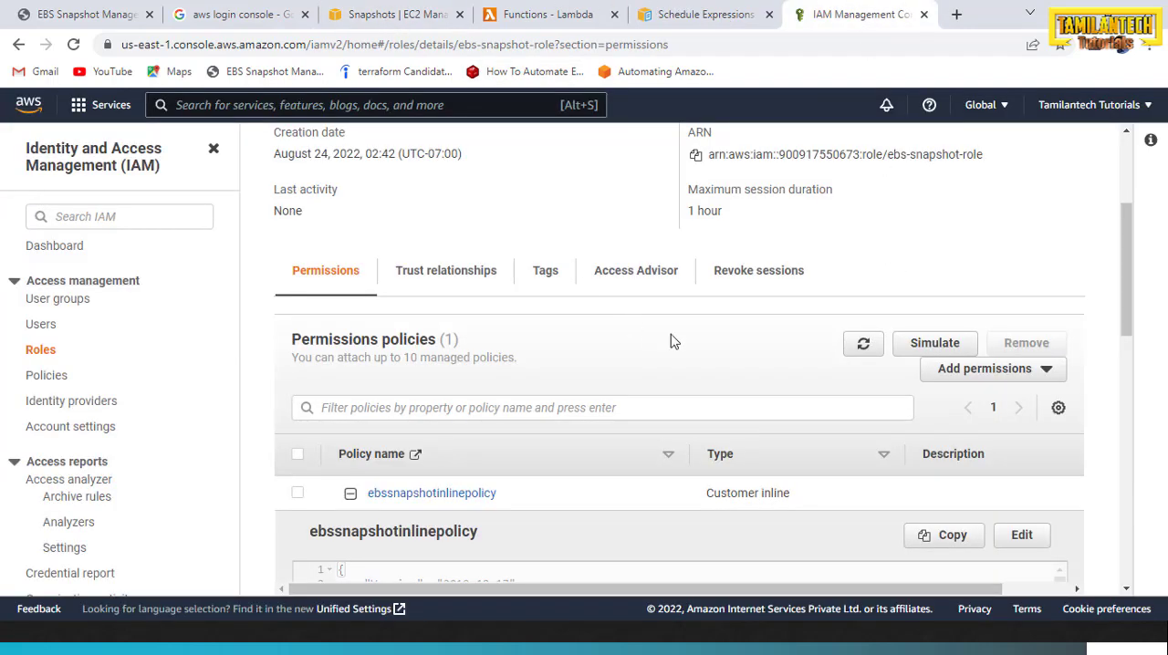
pyautogui.hotkey('alt', 'Tab')
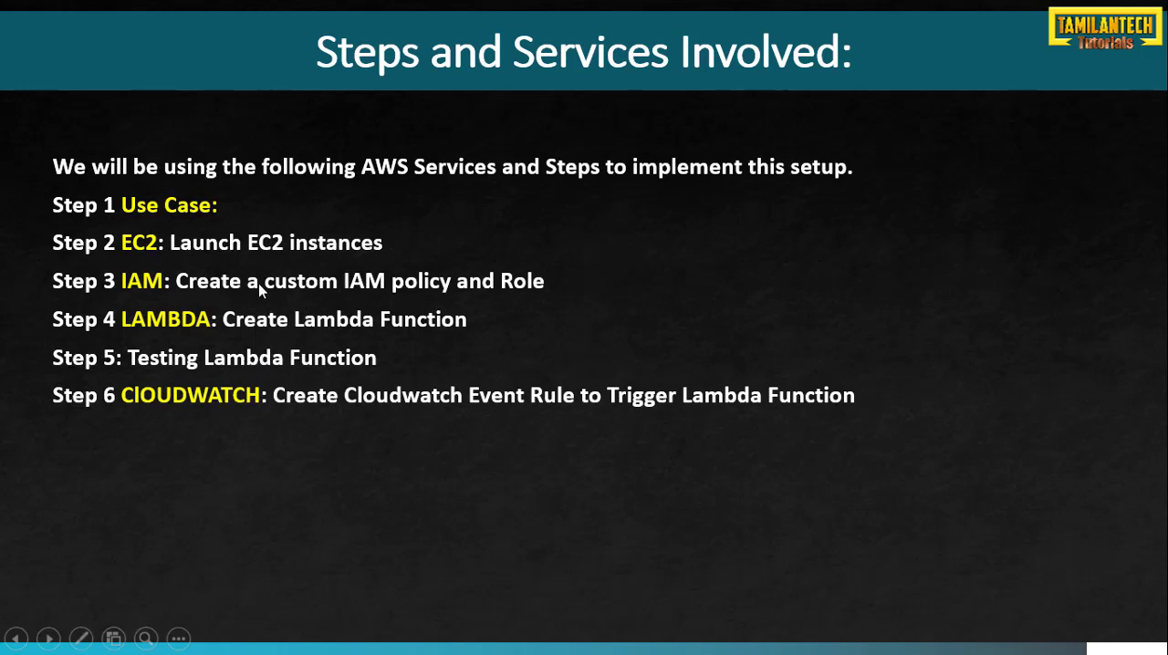
pyautogui.click(579, 305)
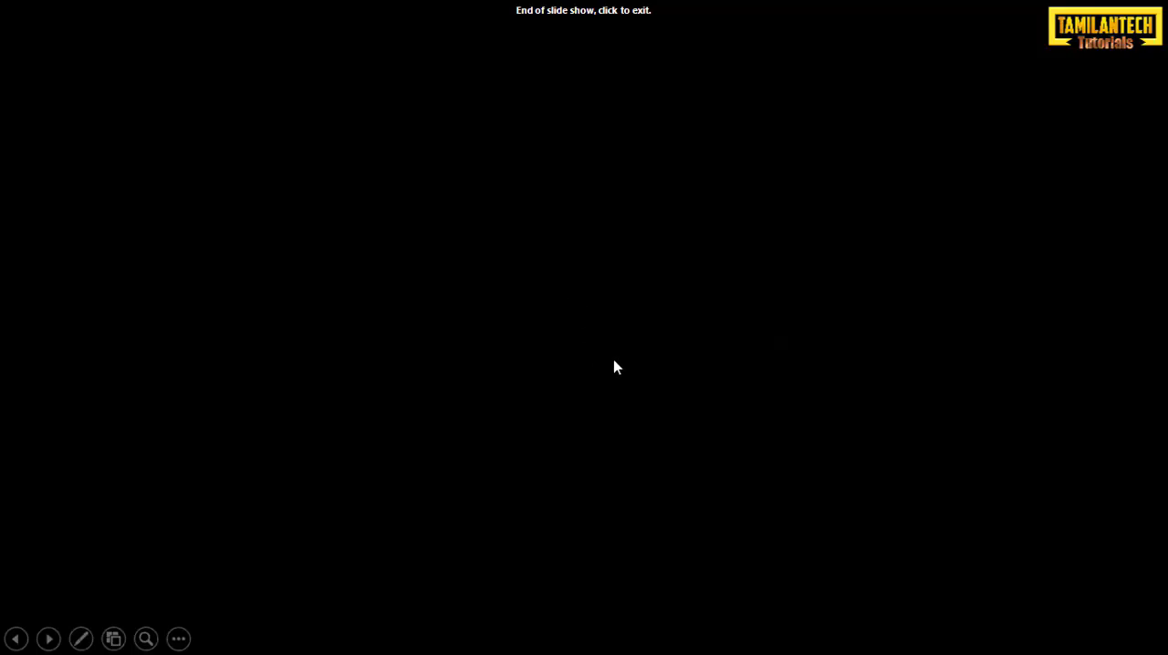
pyautogui.press('Left')
pyautogui.hotkey('alt', 'Tab')
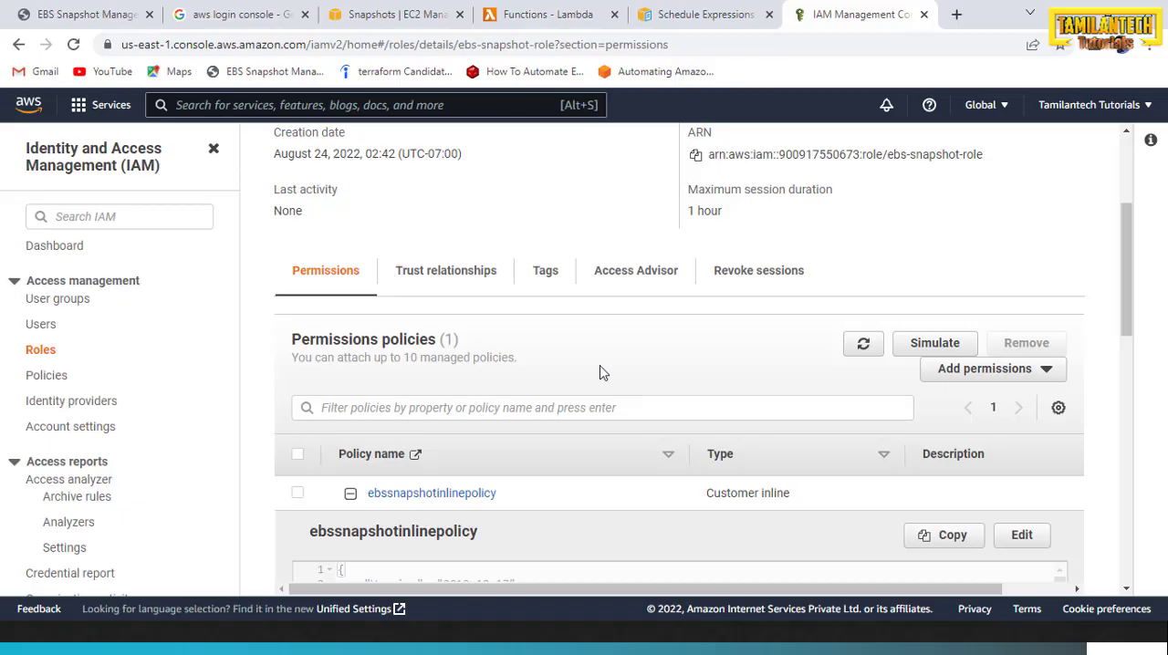